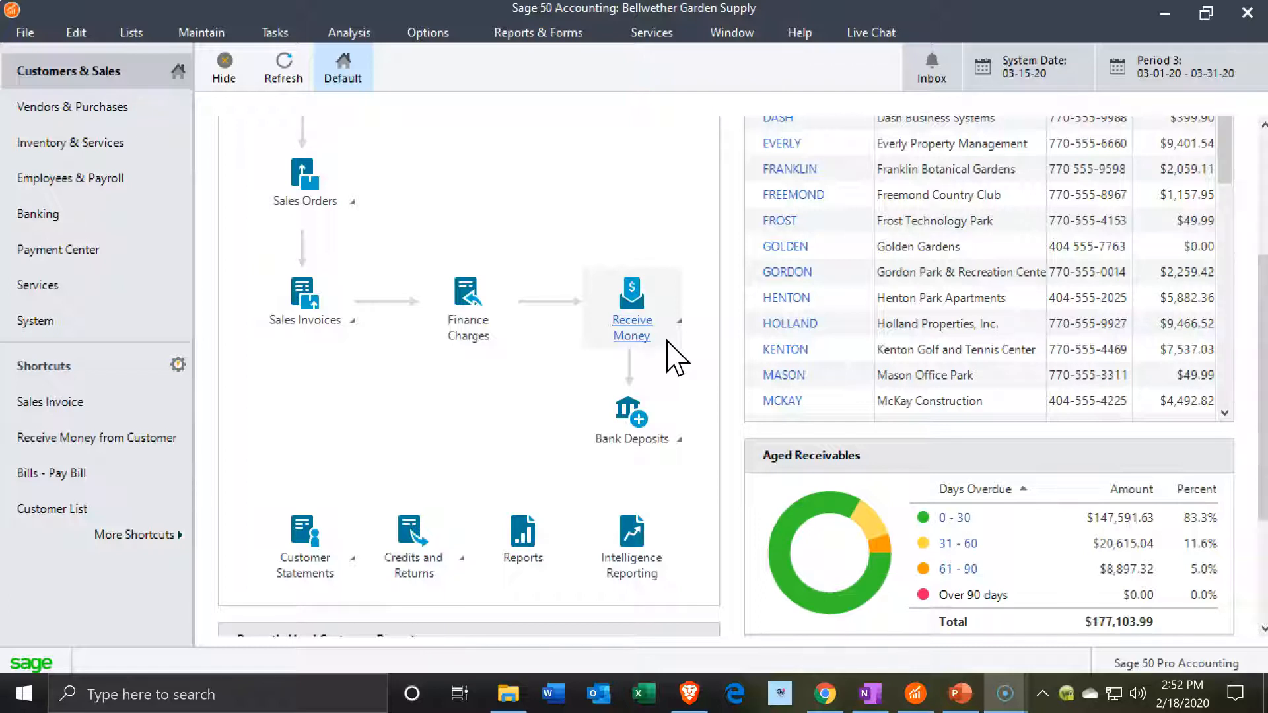
- Open the form for receiving money from a customer and maximize its window
{"action": "left_click", "coordinate": [679, 437]}
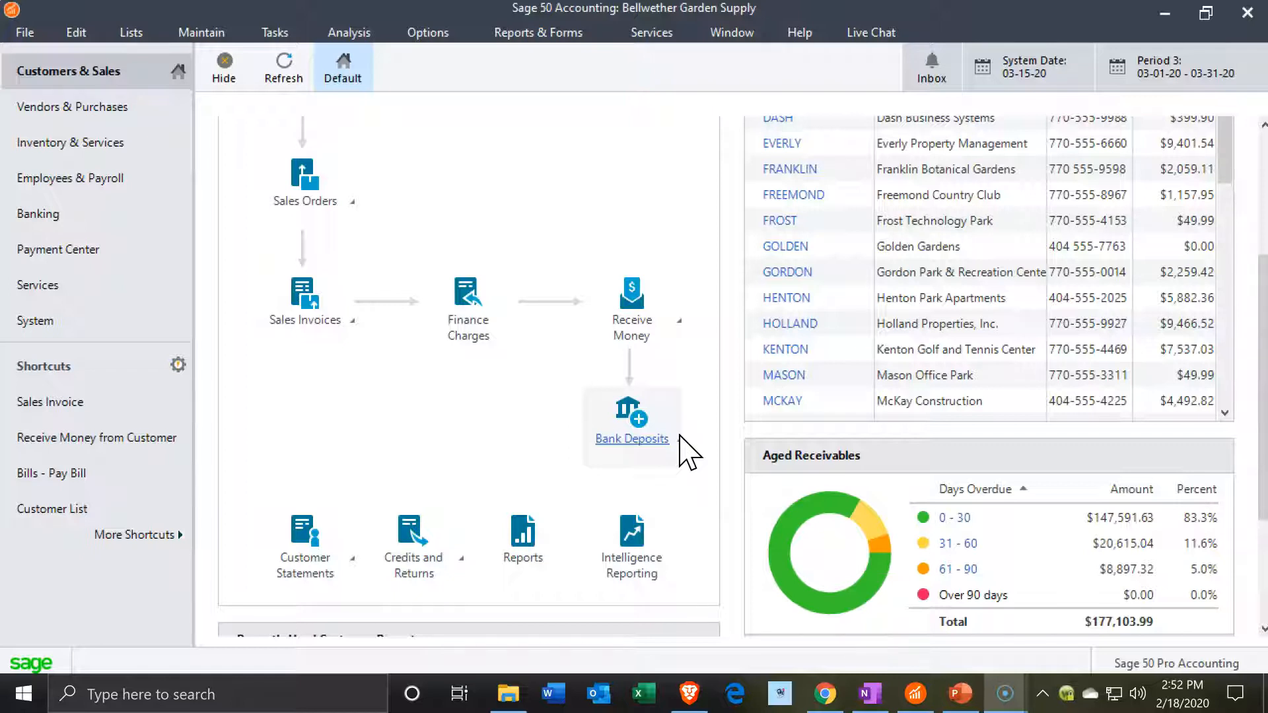
{"action": "left_click", "coordinate": [675, 325]}
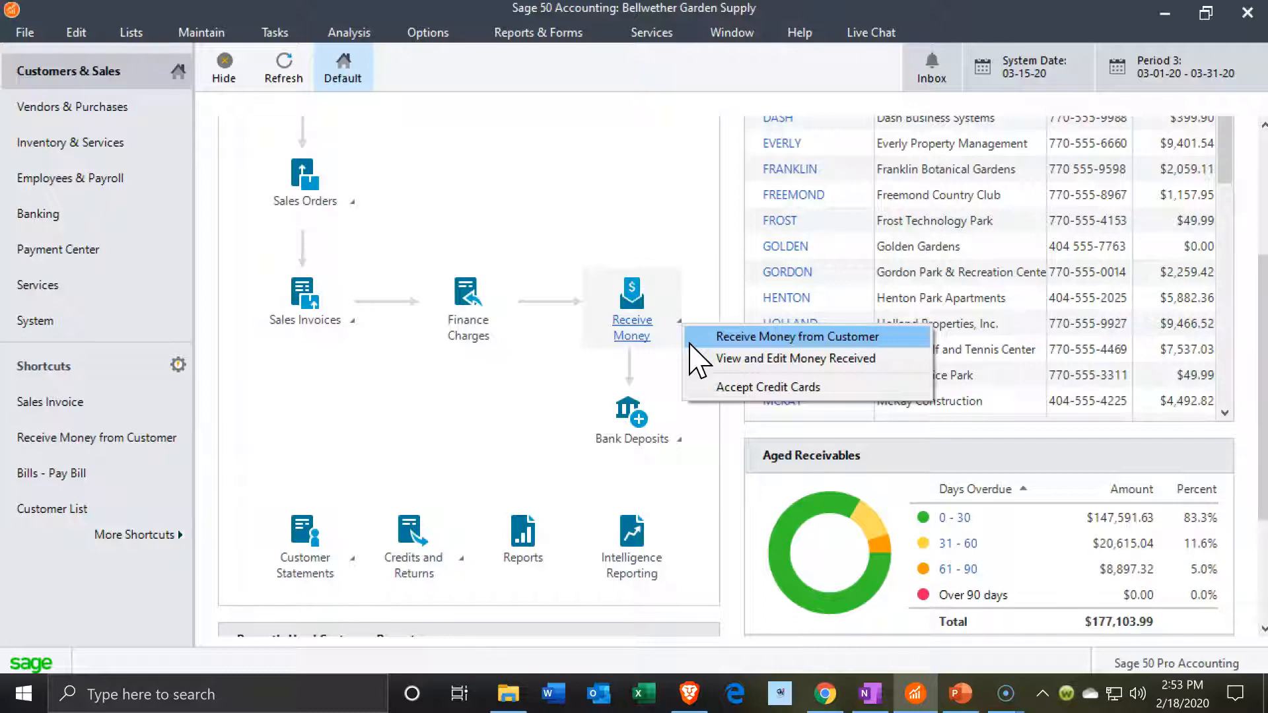
{"action": "left_click", "coordinate": [688, 343]}
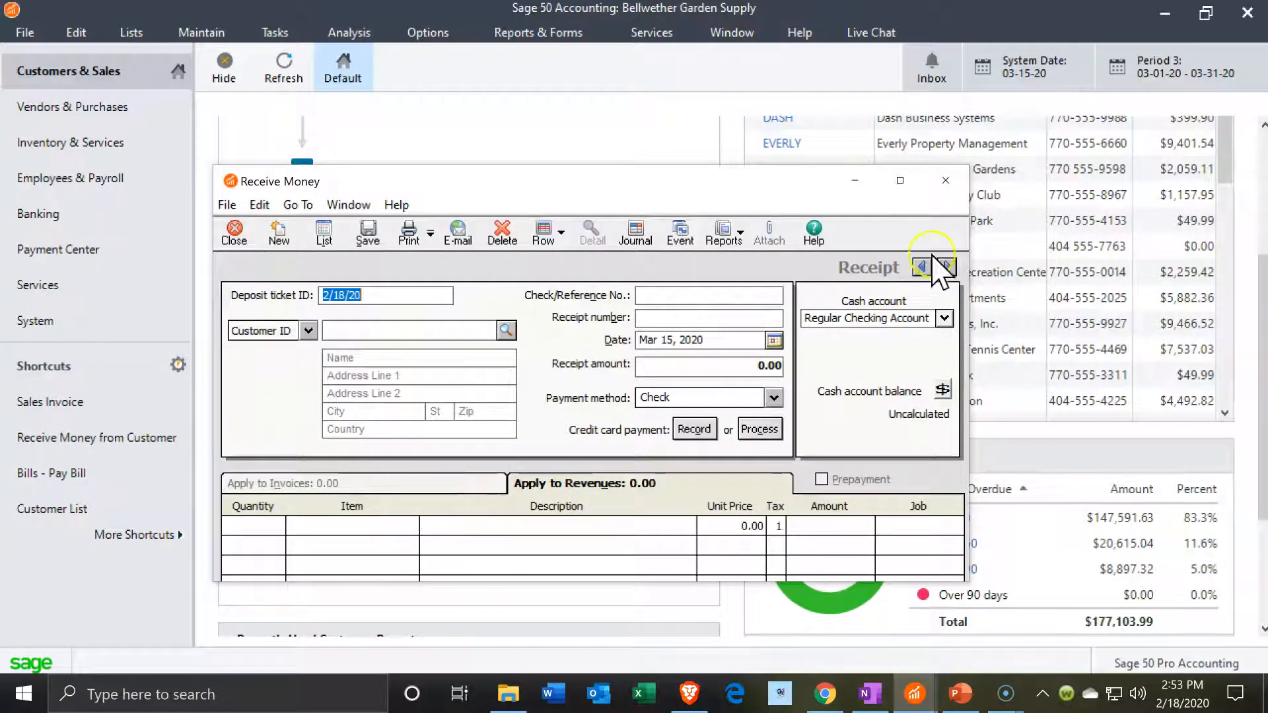
{"action": "left_click", "coordinate": [900, 180]}
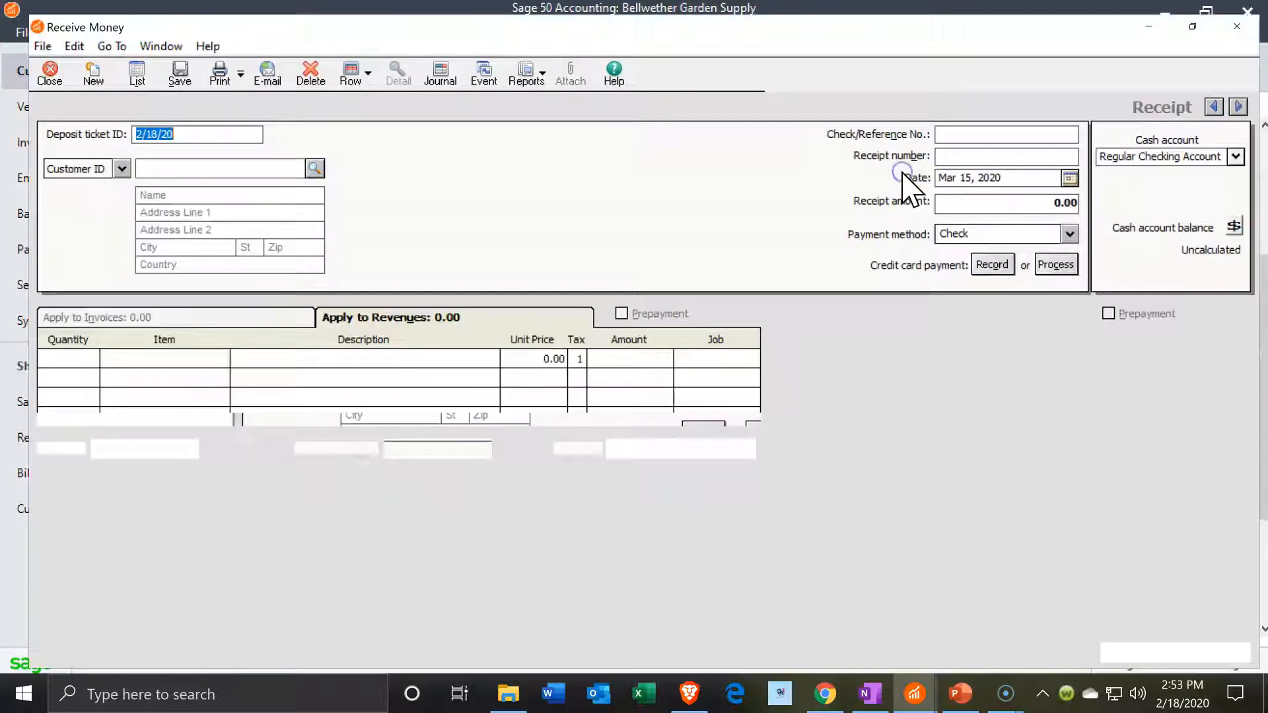
- Clear the deposit ticket ID on the receipt
{"action": "left_click", "coordinate": [205, 124]}
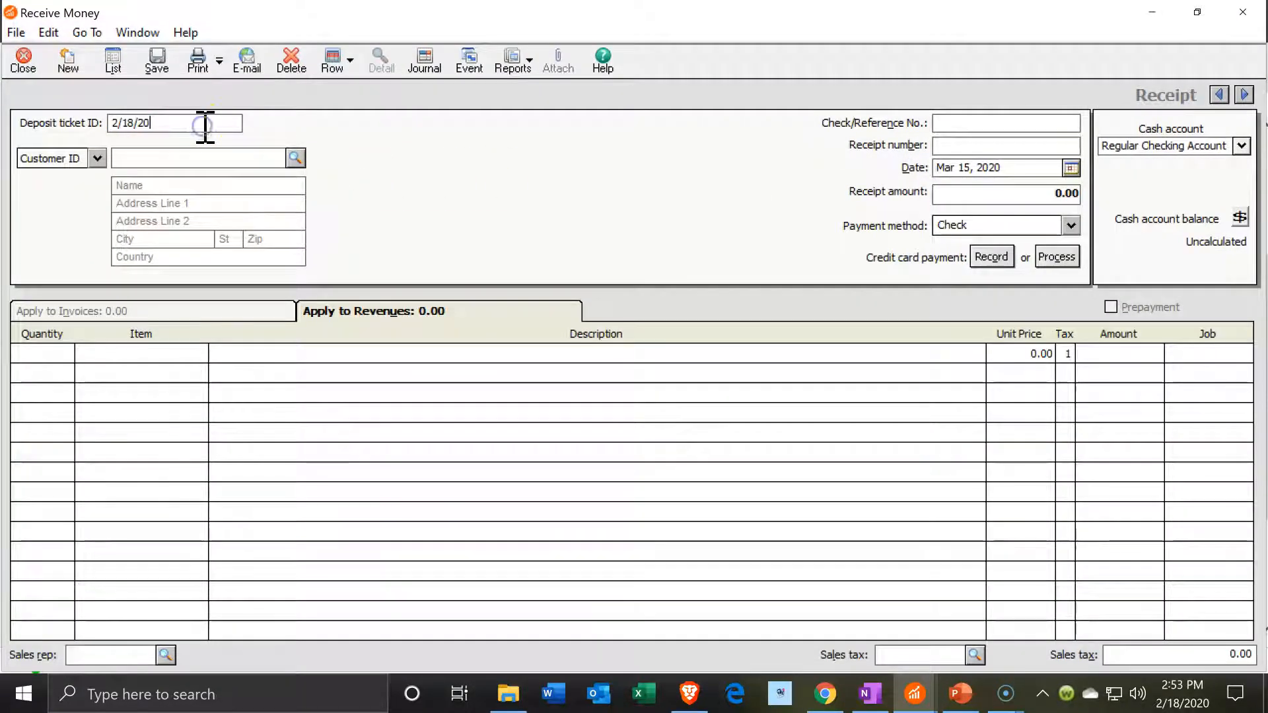
{"action": "left_click_drag", "start_coordinate": [205, 124], "coordinate": [17, 126]}
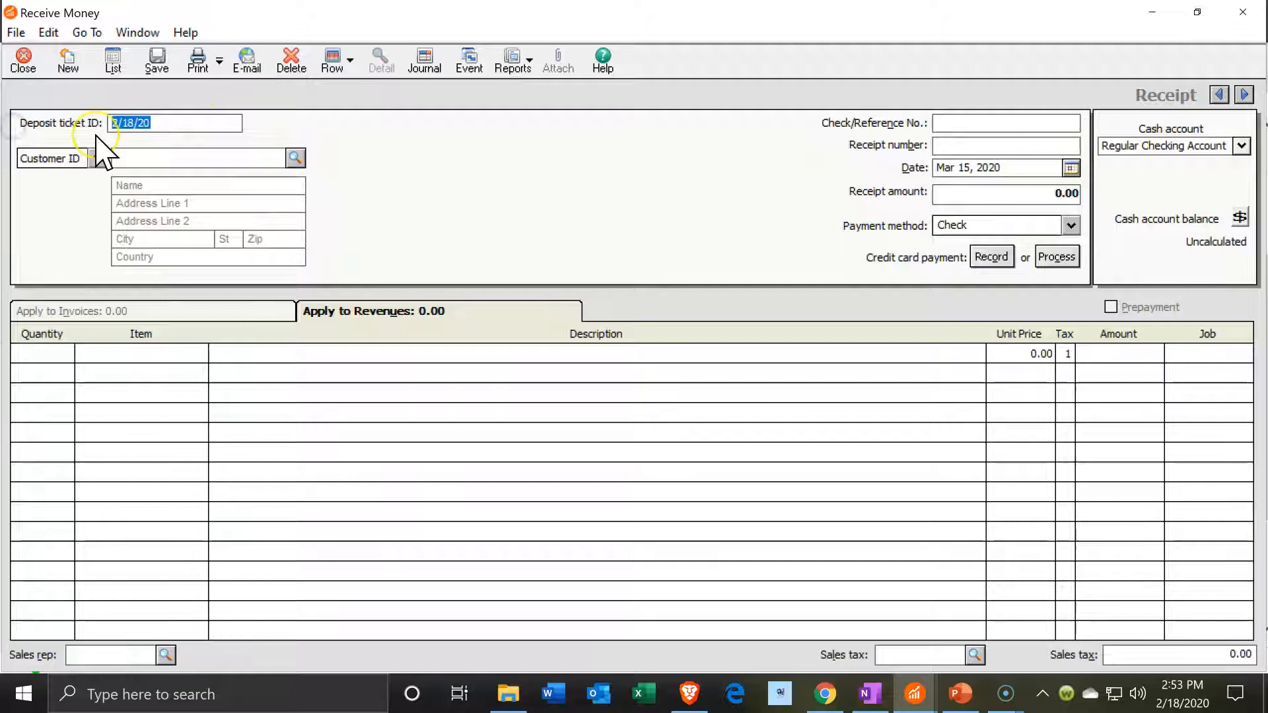
{"action": "key", "text": "BackSpace"}
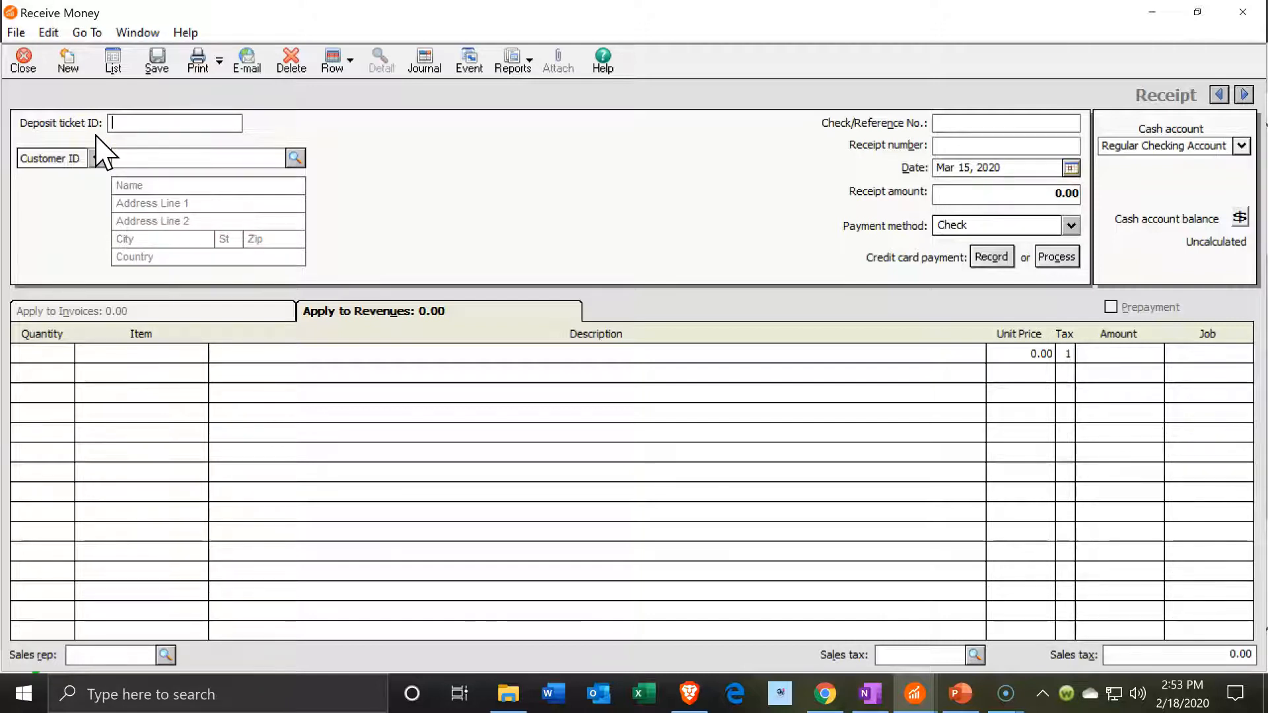
- Start a new customer record from the receipt's customer lookup, entering the customer's ID and using the same value as the name
{"action": "key", "text": "Tab"}
{"action": "key", "text": "Tab"}
{"action": "left_click", "coordinate": [296, 156]}
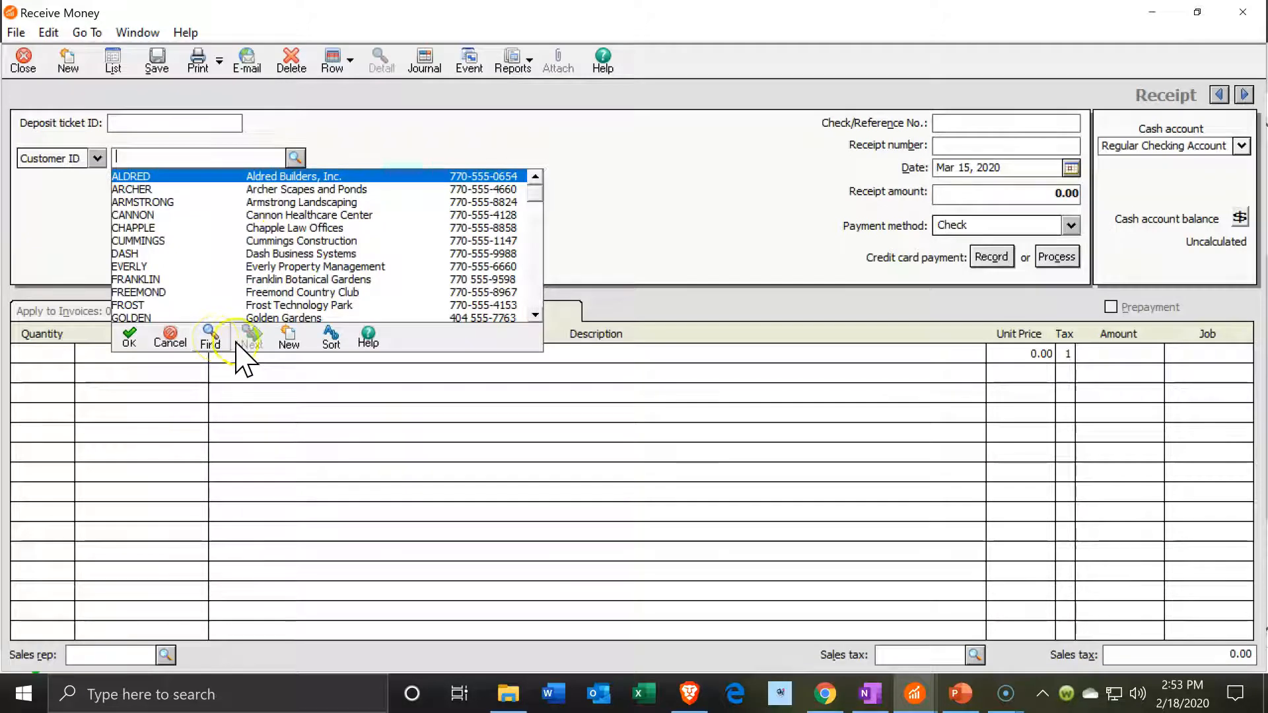
{"action": "left_click", "coordinate": [278, 338]}
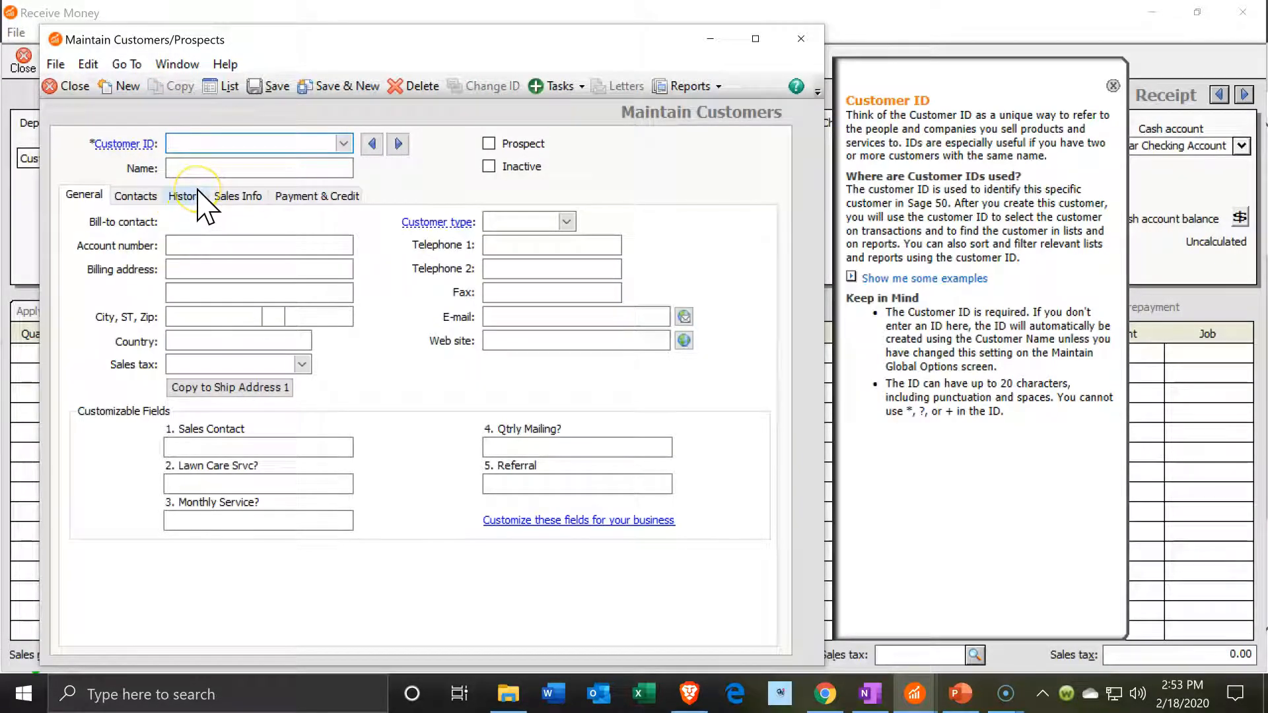
{"action": "type", "text": "S"}
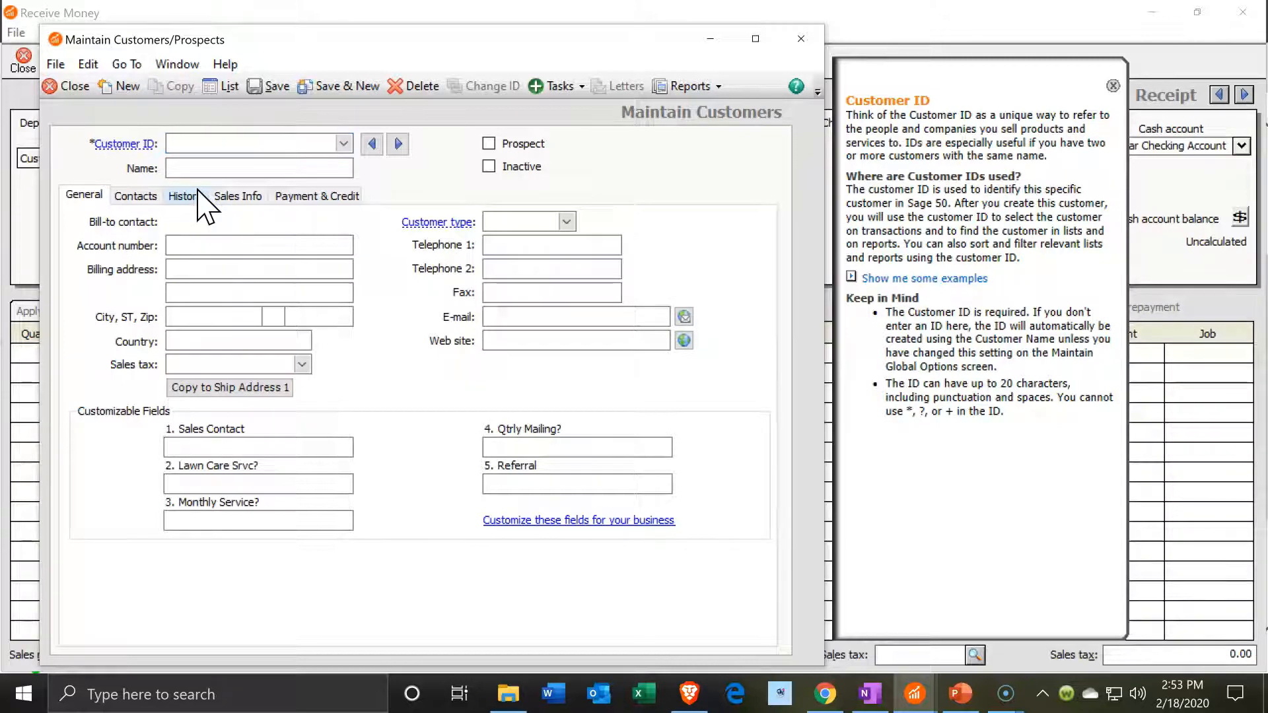
{"action": "type", "text": "mith"}
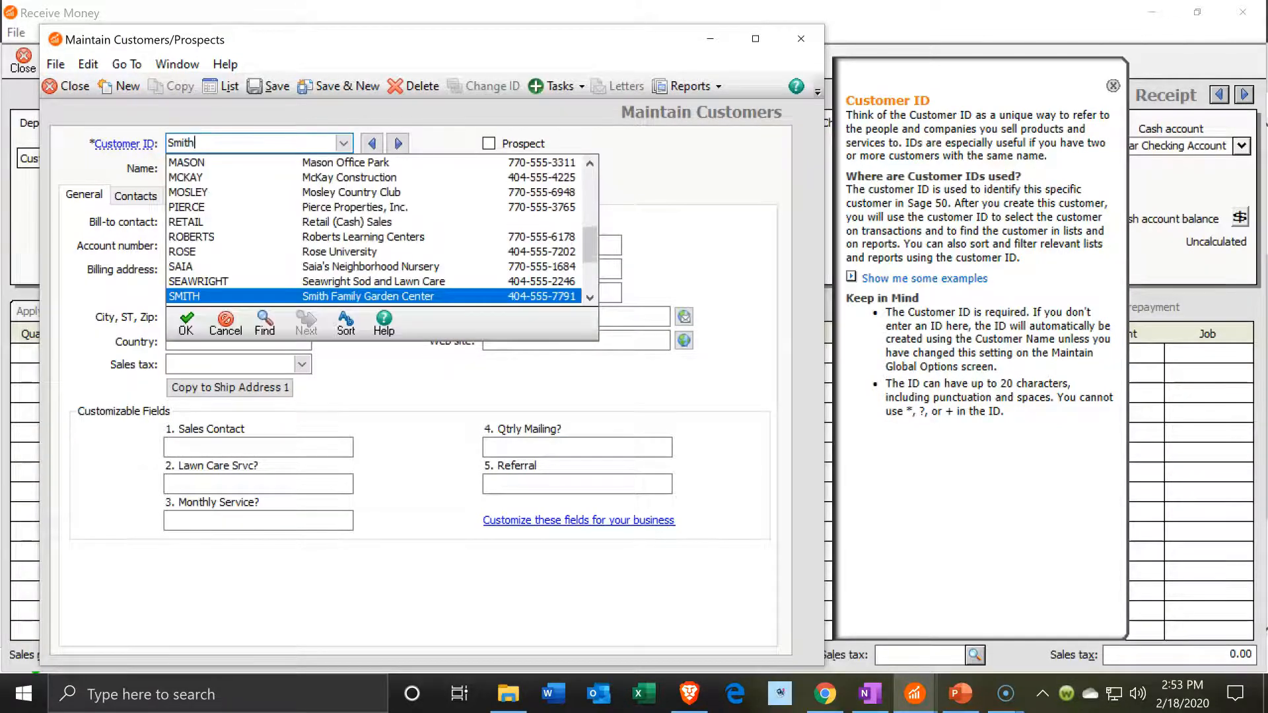
{"action": "type", "text": " A"}
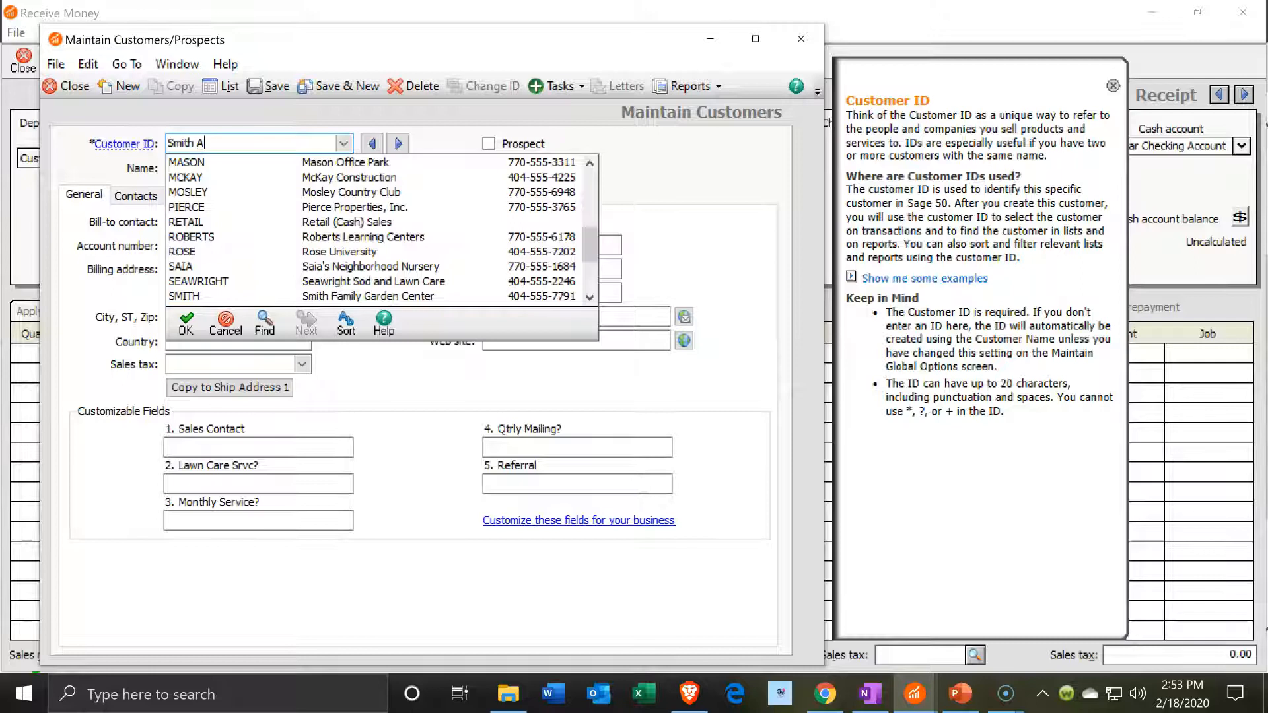
{"action": "key", "text": "Tab"}
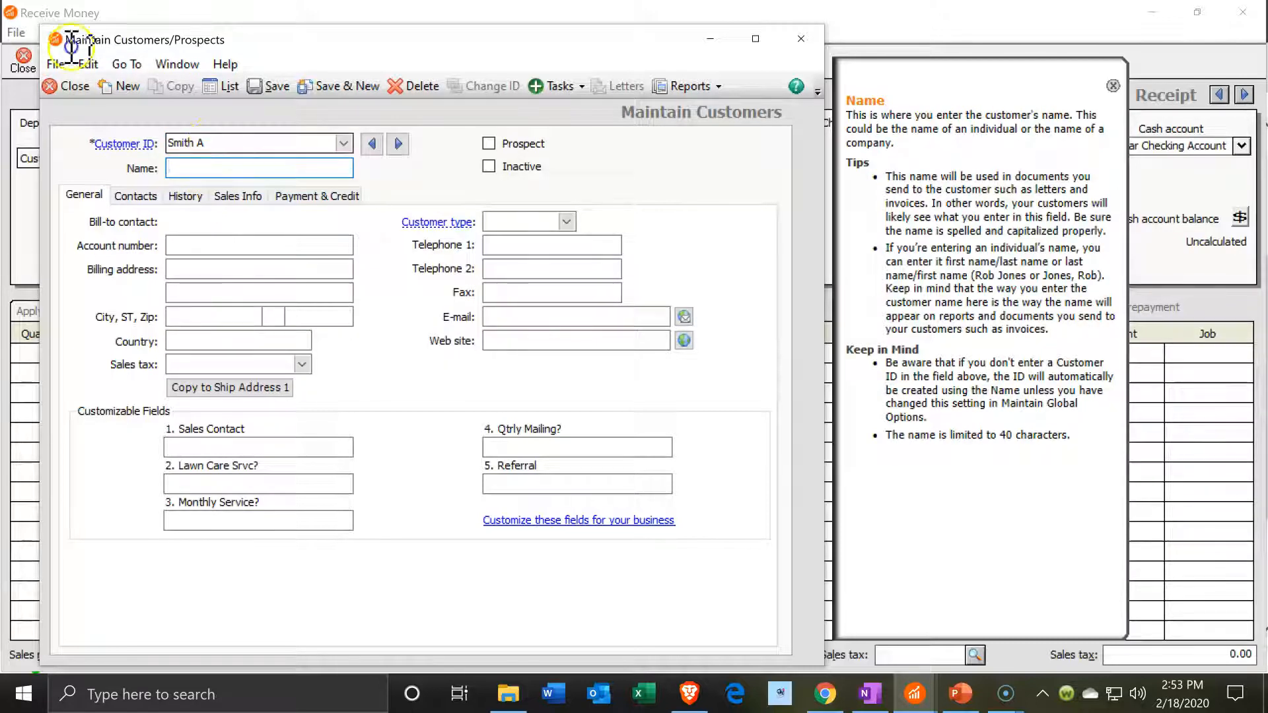
{"action": "left_click", "coordinate": [198, 144]}
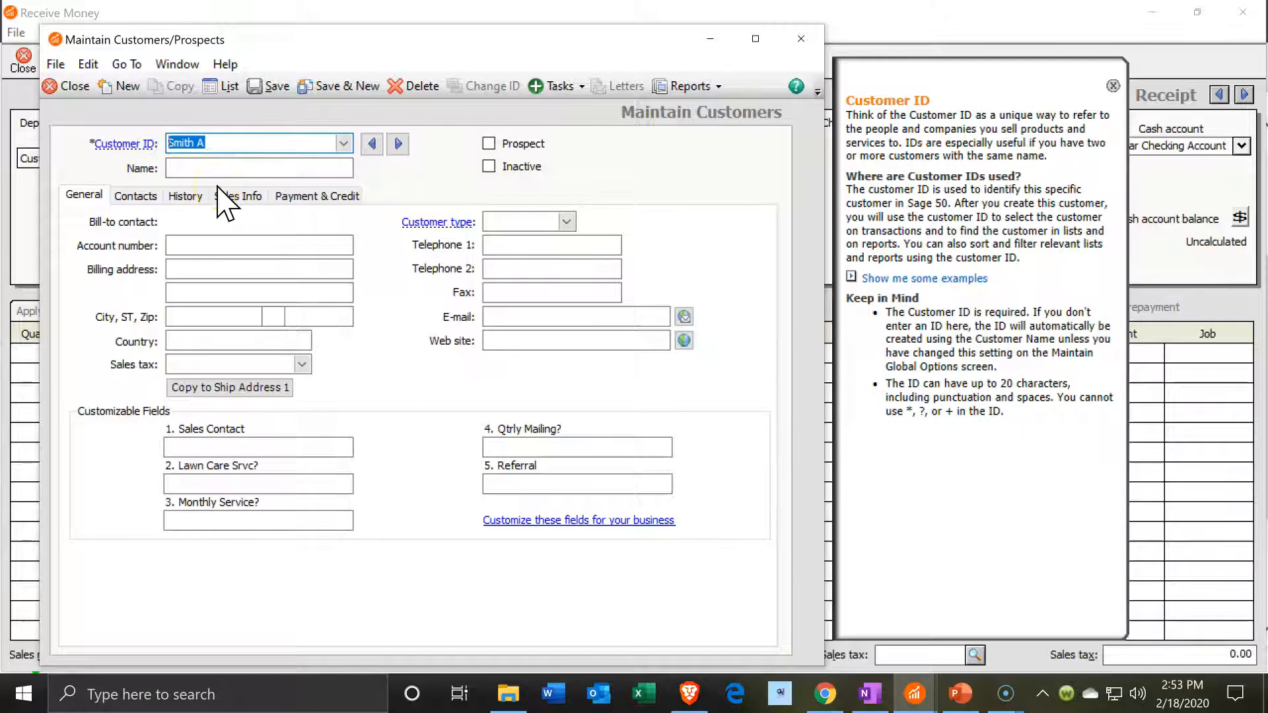
{"action": "left_click", "coordinate": [188, 170]}
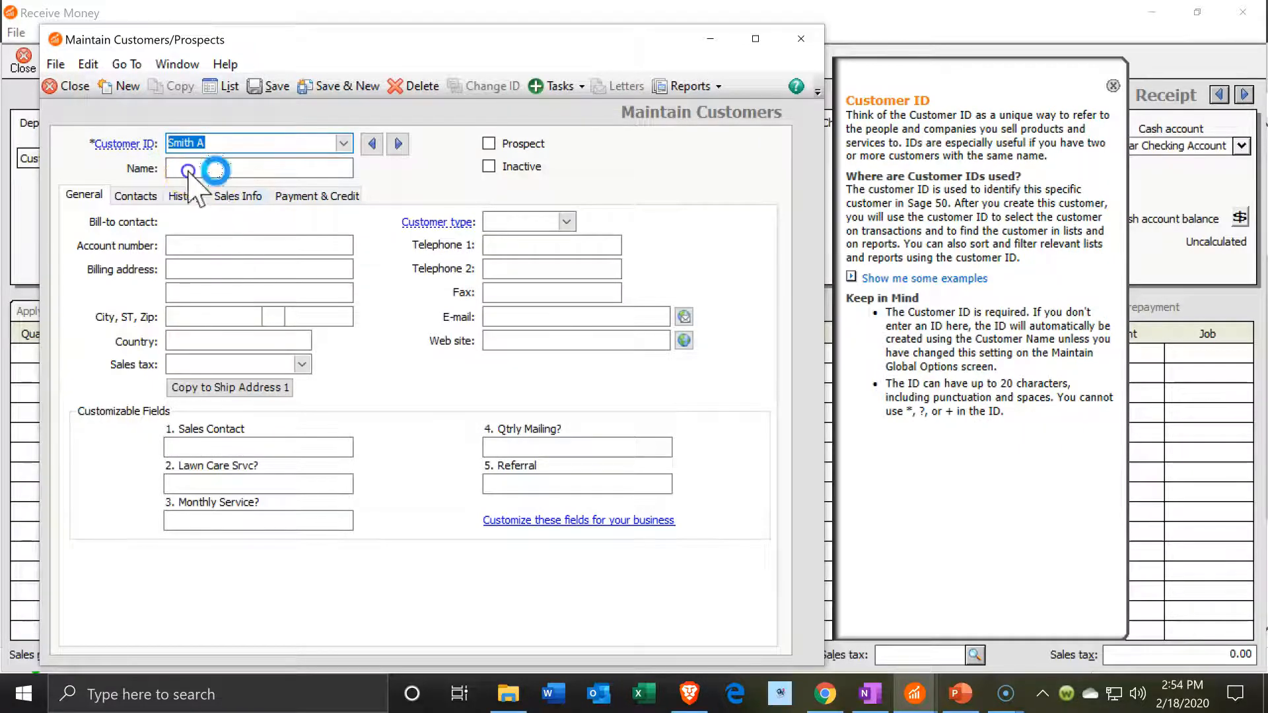
{"action": "type", "text": "Smith A"}
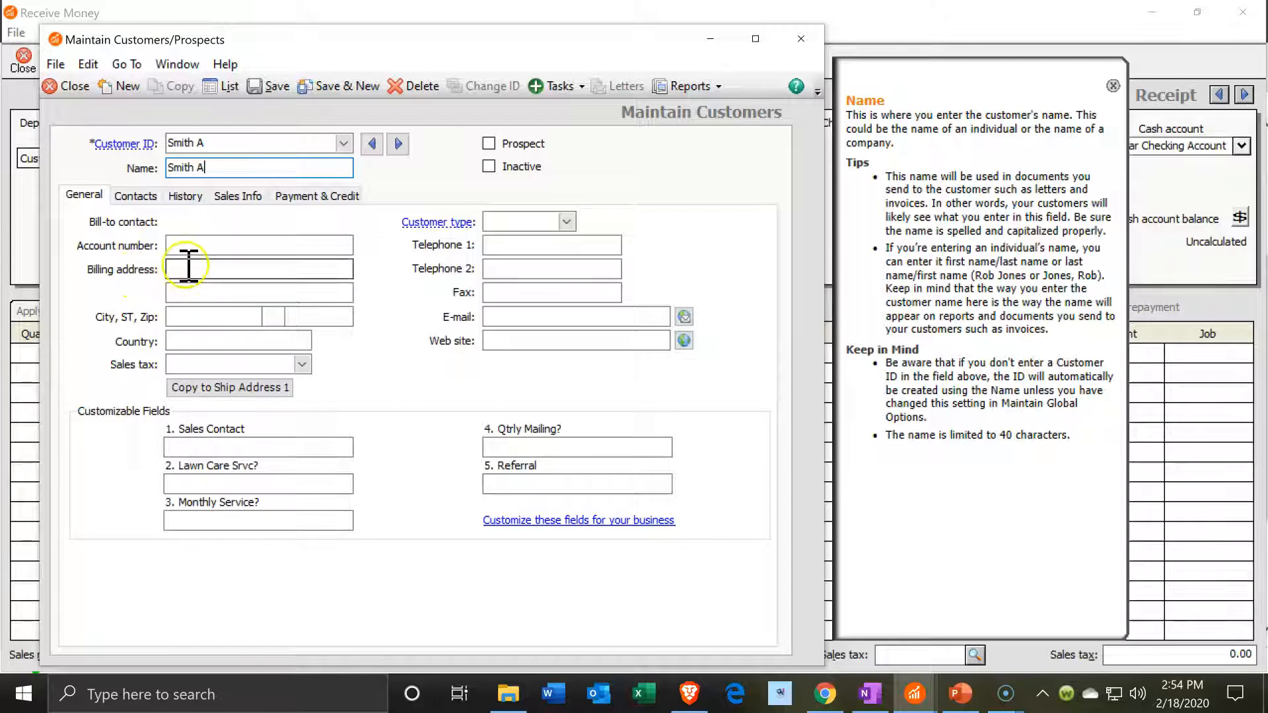
- Save the new customer record, close the customer window, and select that customer on the receipt
{"action": "left_click", "coordinate": [324, 80]}
{"action": "left_click", "coordinate": [318, 81]}
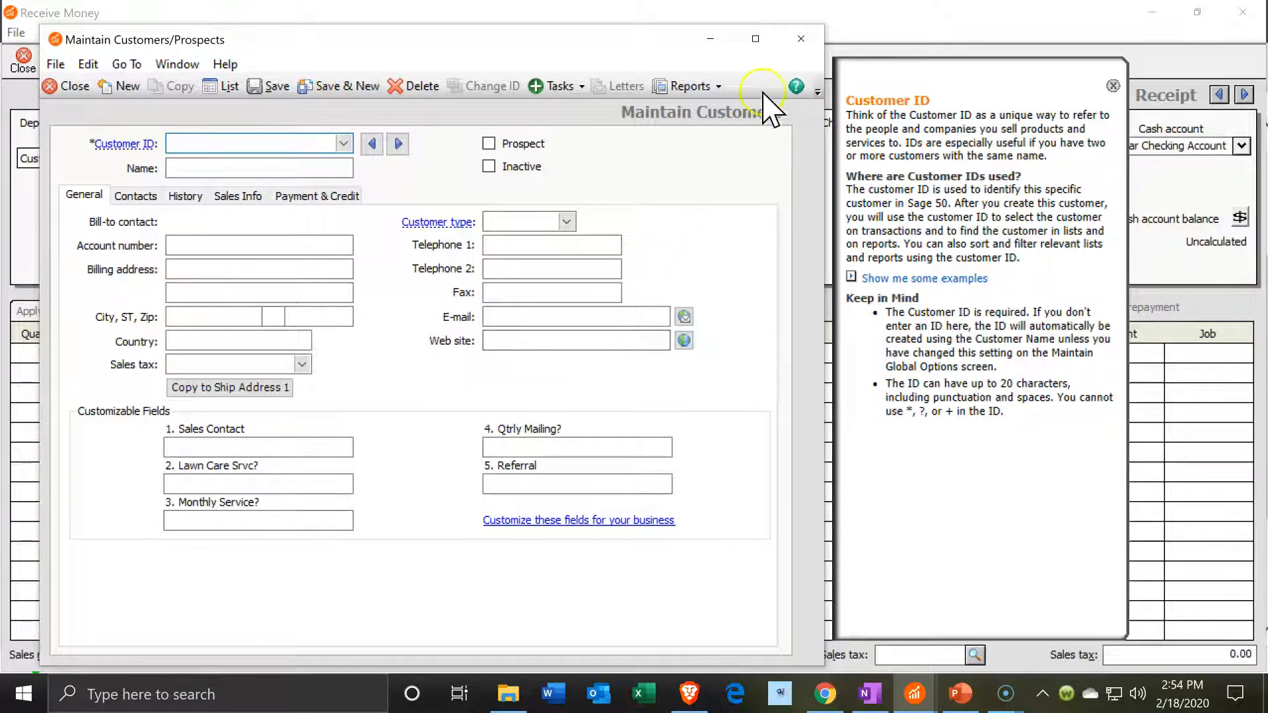
{"action": "left_click", "coordinate": [807, 37]}
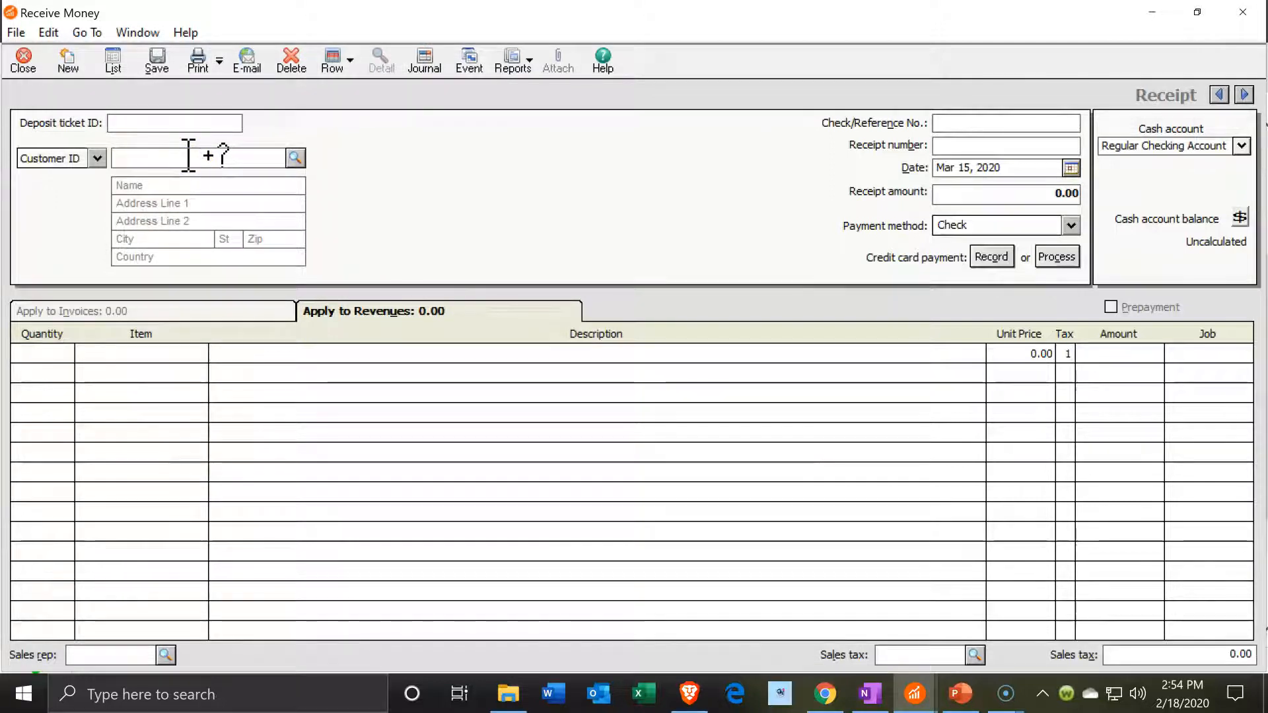
{"action": "type", "text": "smith A"}
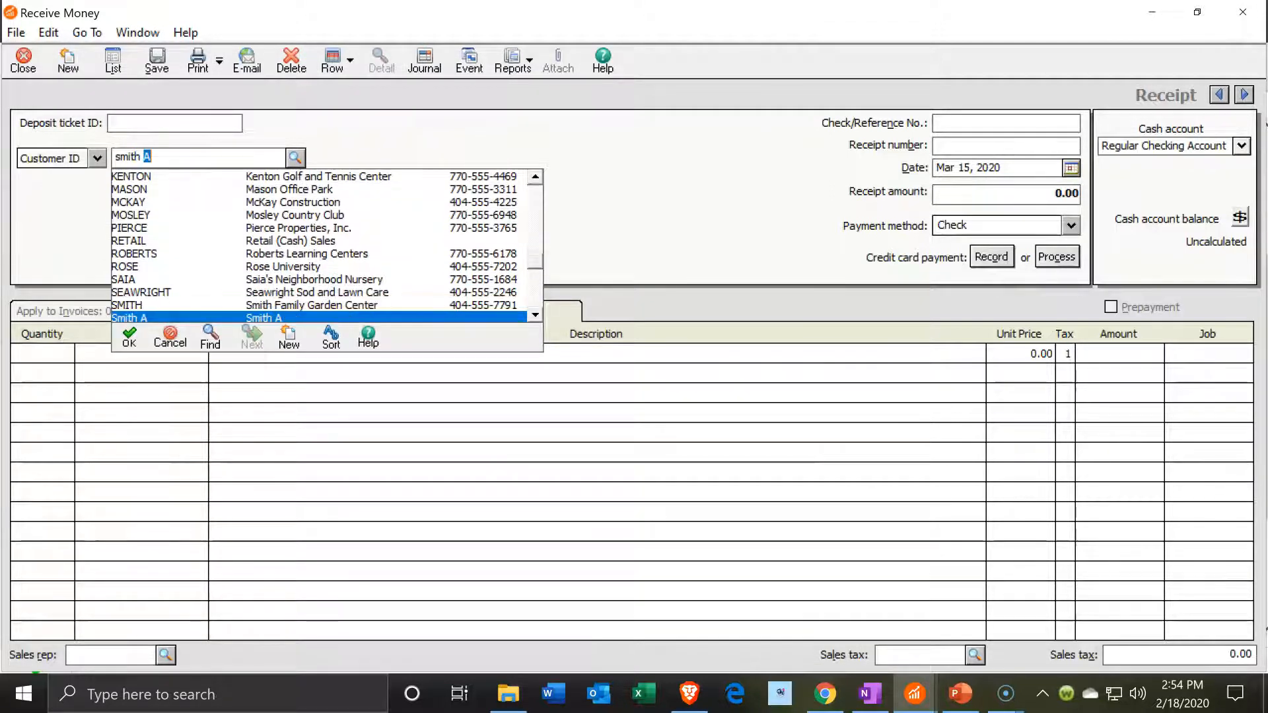
{"action": "key", "text": "Return"}
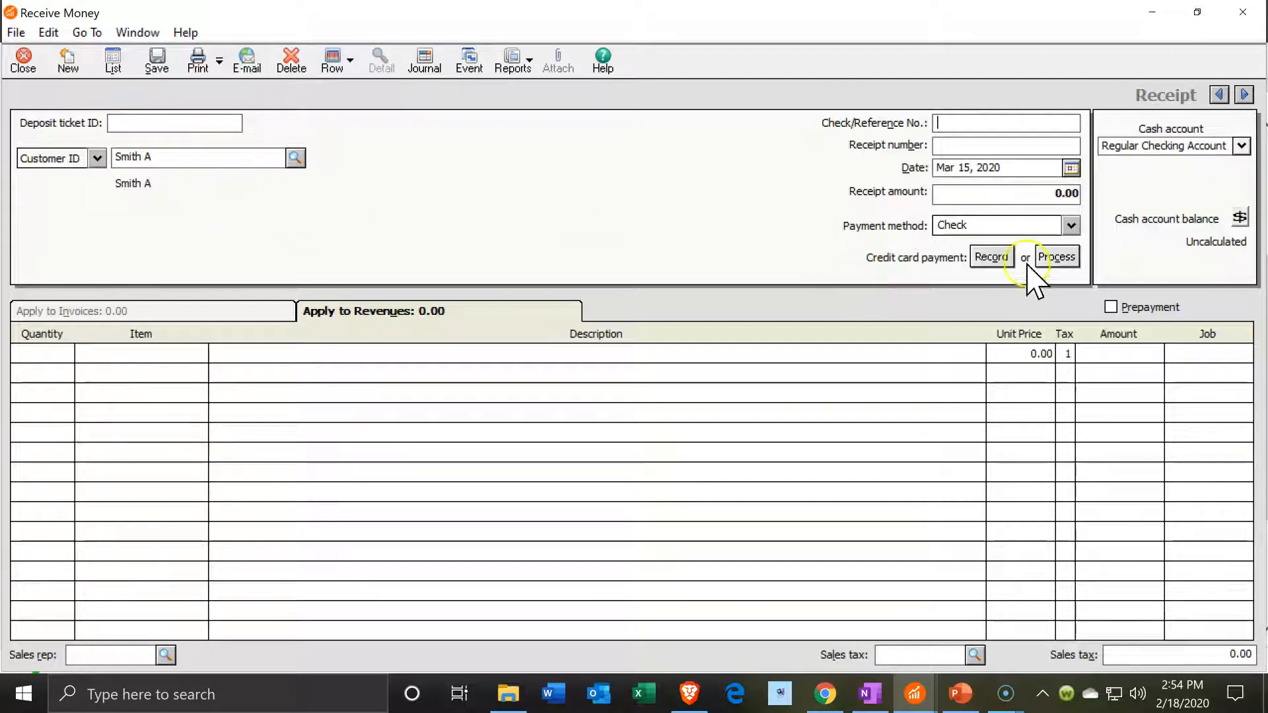
- Set the receipt's payment method to Cash and its date to Mar 21, 2020
{"action": "left_click", "coordinate": [1072, 224]}
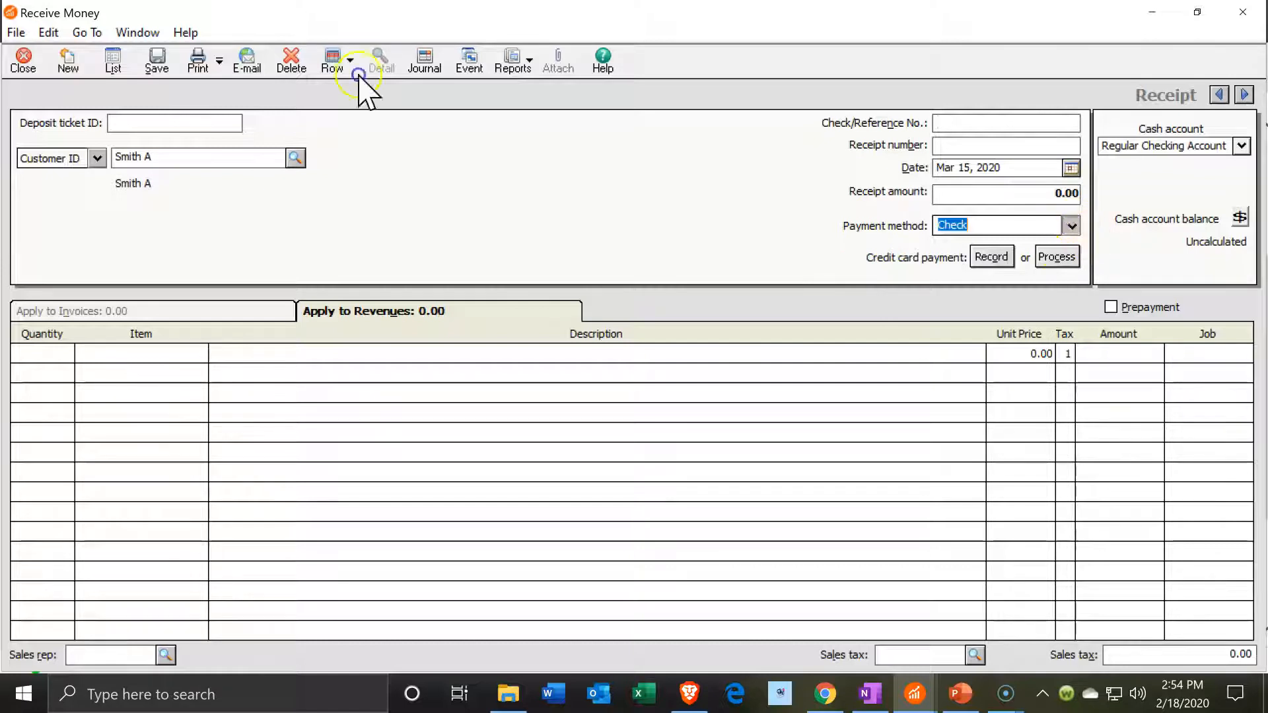
{"action": "left_click", "coordinate": [1007, 257]}
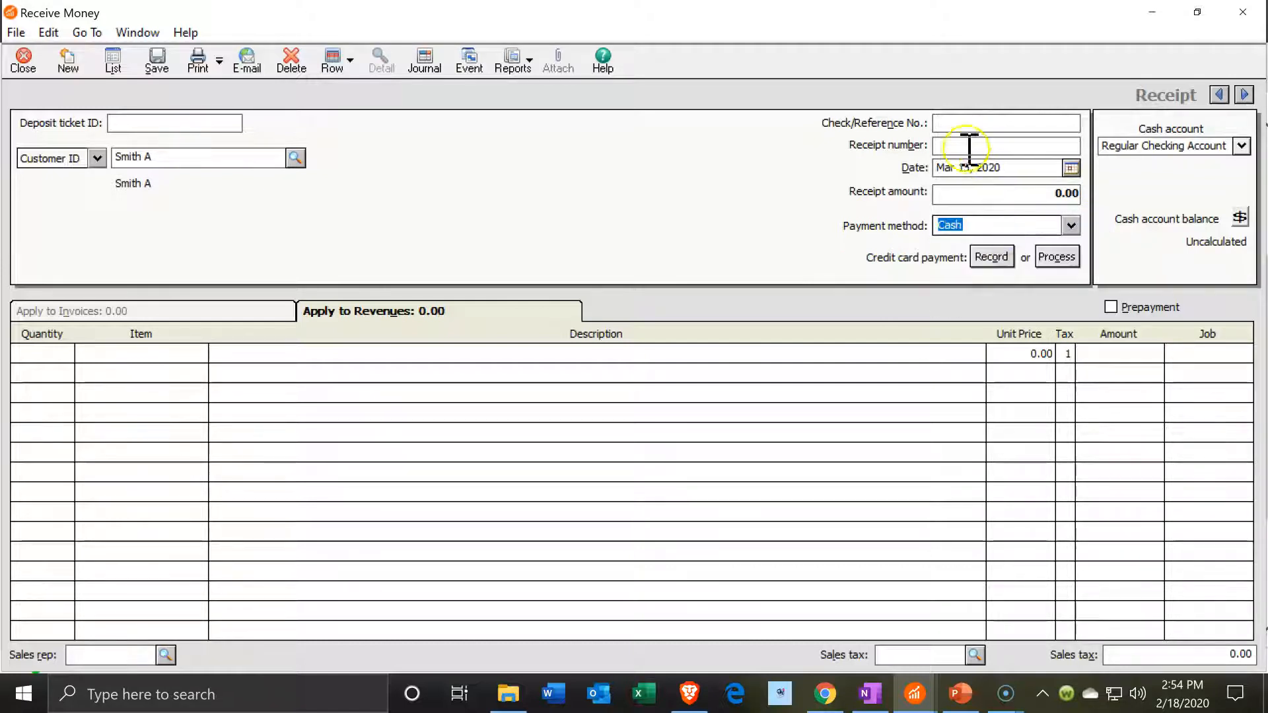
{"action": "left_click", "coordinate": [1071, 169]}
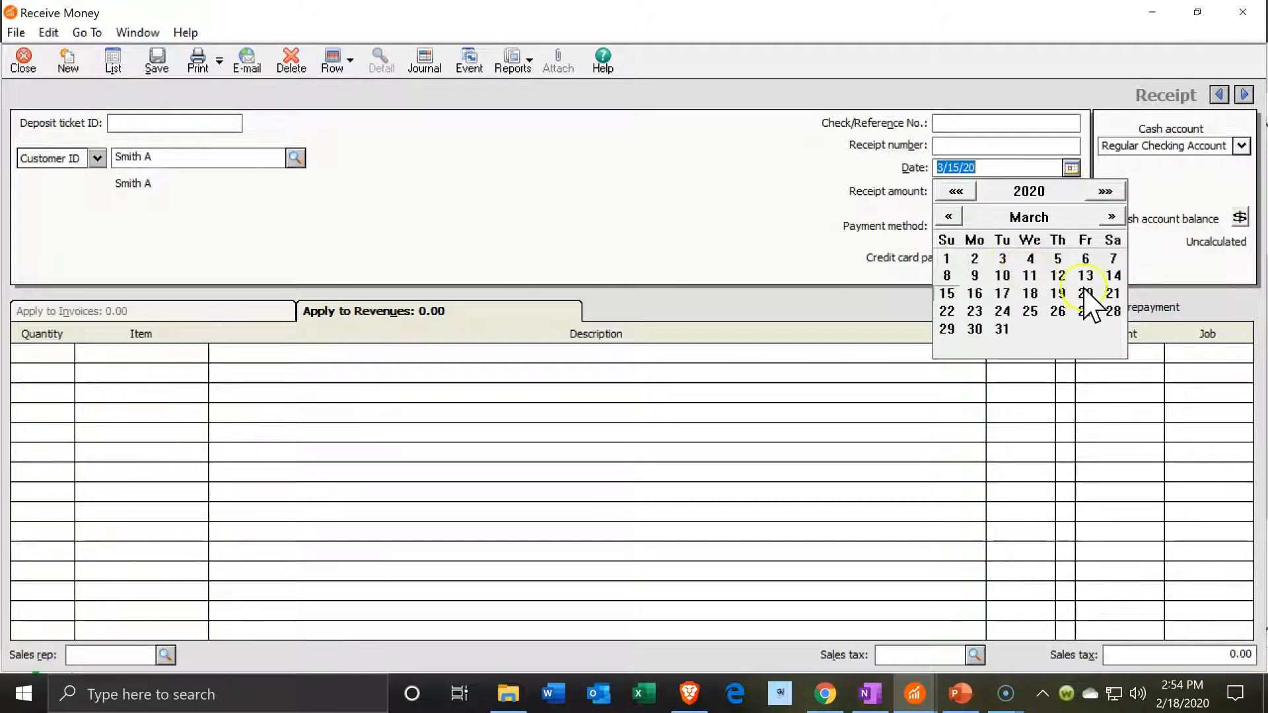
{"action": "left_click", "coordinate": [1112, 293]}
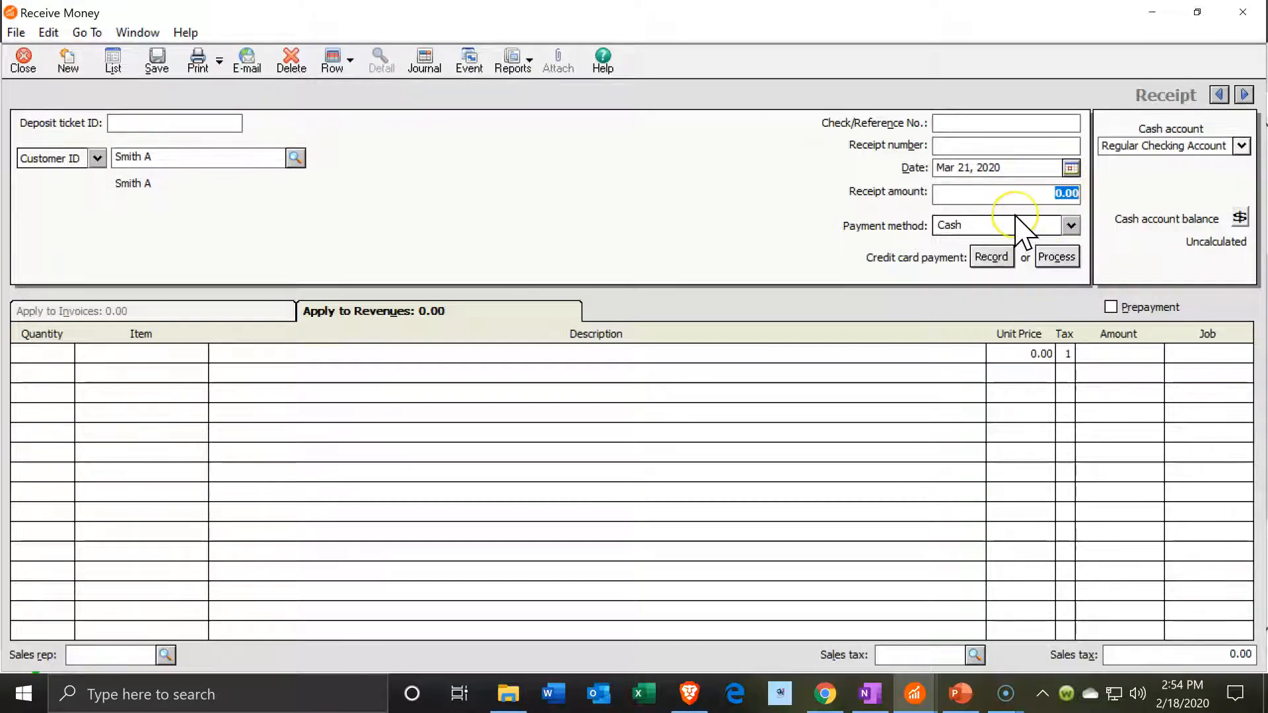
{"action": "type", "text": "500"}
{"action": "key", "text": "BackSpace"}
{"action": "key", "text": "BackSpace"}
{"action": "key", "text": "BackSpace"}
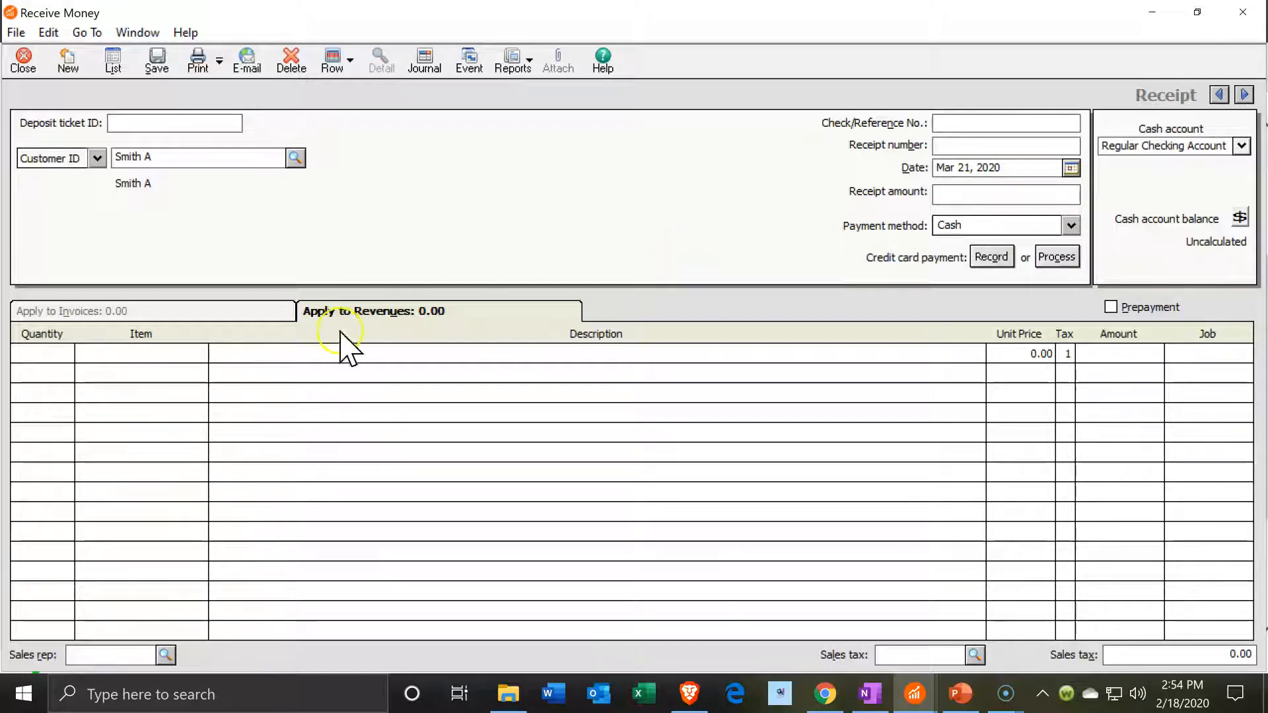
- Add a revenue line to the receipt with quantity 2 of item AVRY-10100, Bird House Kit
{"action": "left_click", "coordinate": [71, 361]}
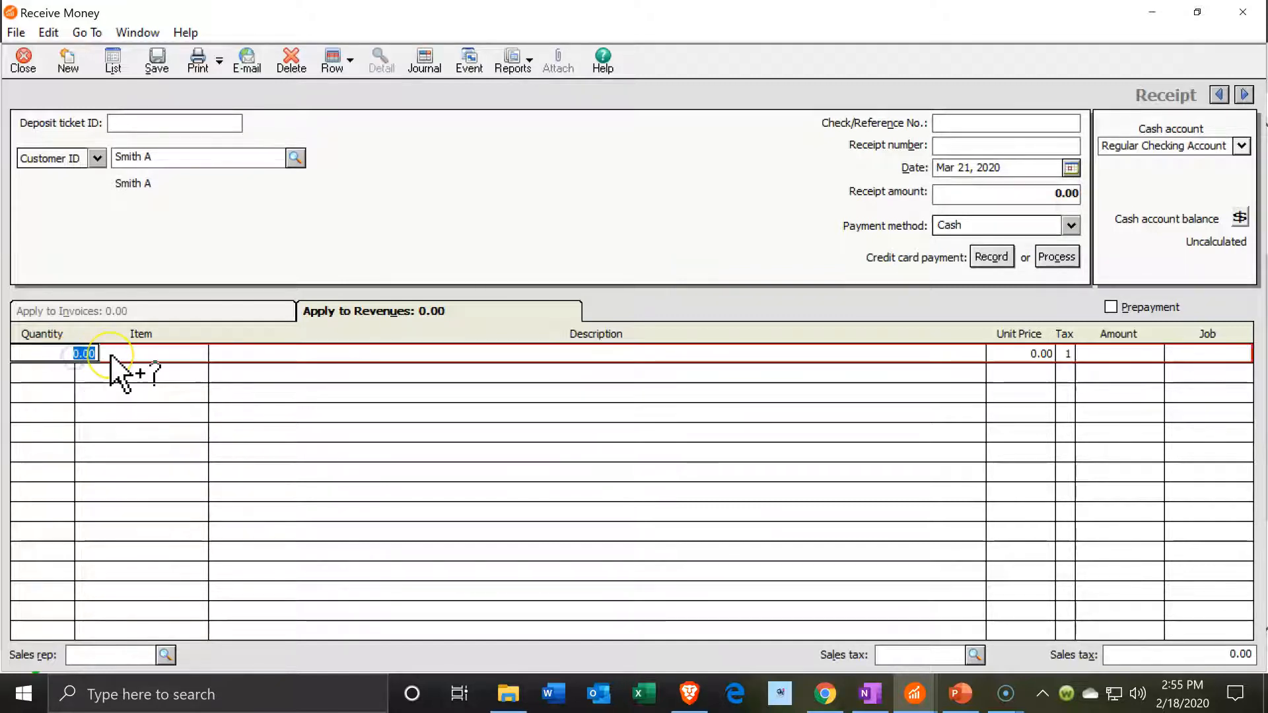
{"action": "type", "text": "2"}
{"action": "key", "text": "Tab"}
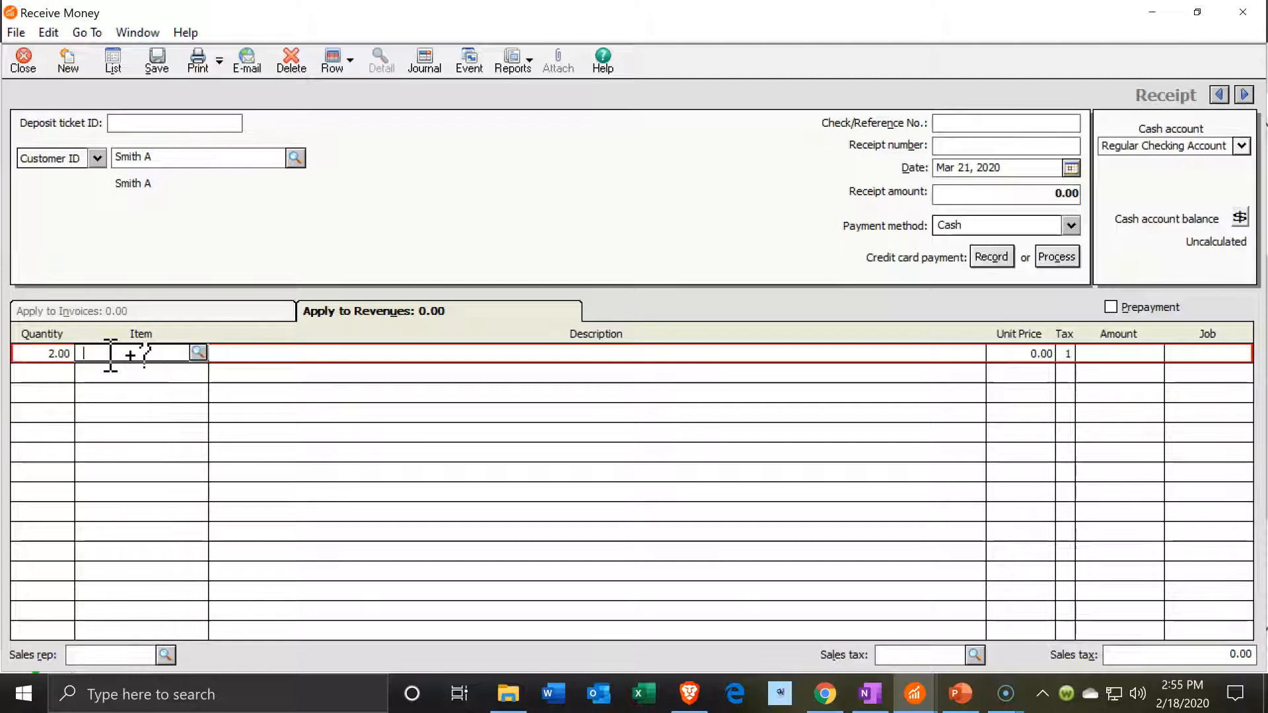
{"action": "left_click", "coordinate": [197, 354]}
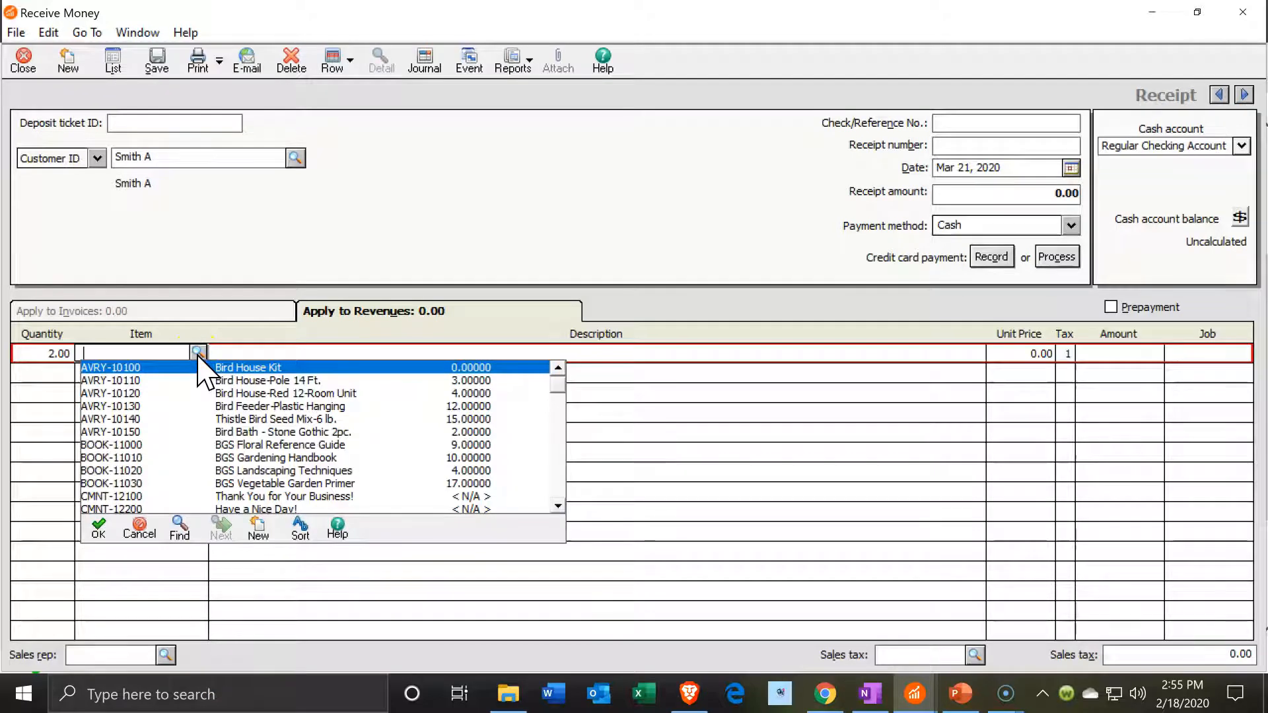
{"action": "left_click", "coordinate": [162, 367]}
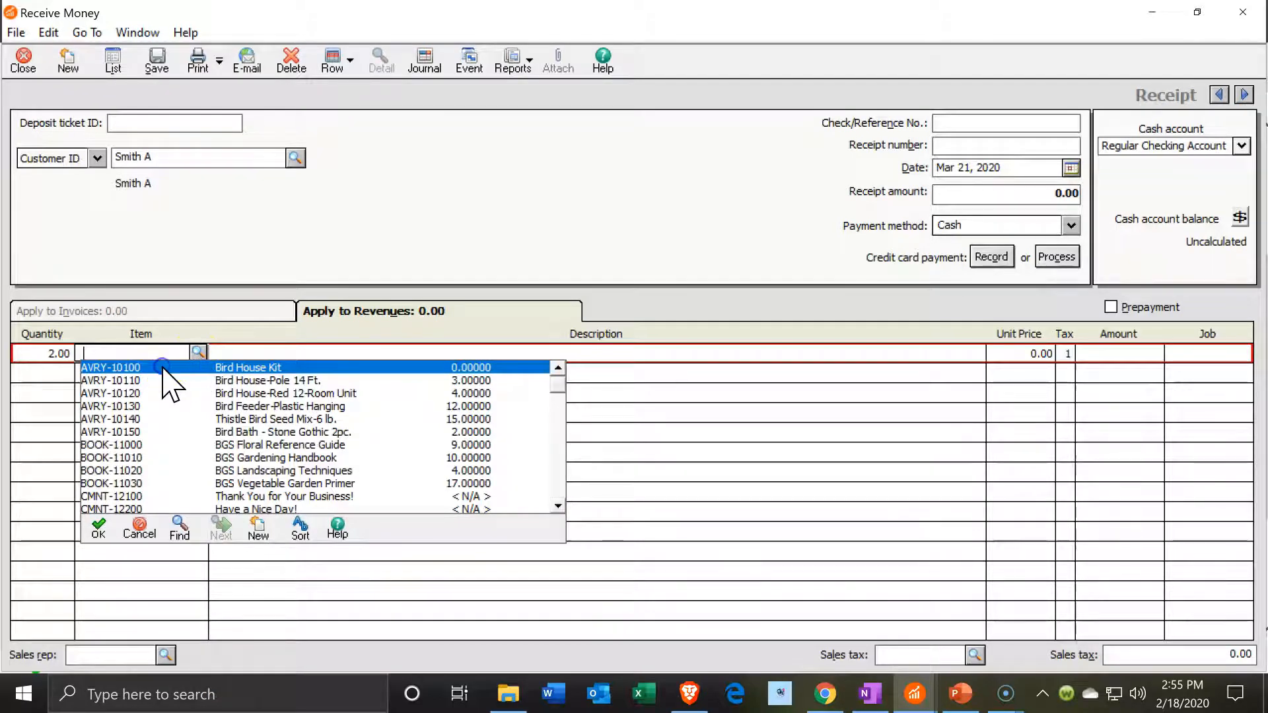
- Set the bird house line's quantity to 5 and complete the line, leaving its job blank
{"action": "left_click", "coordinate": [59, 354]}
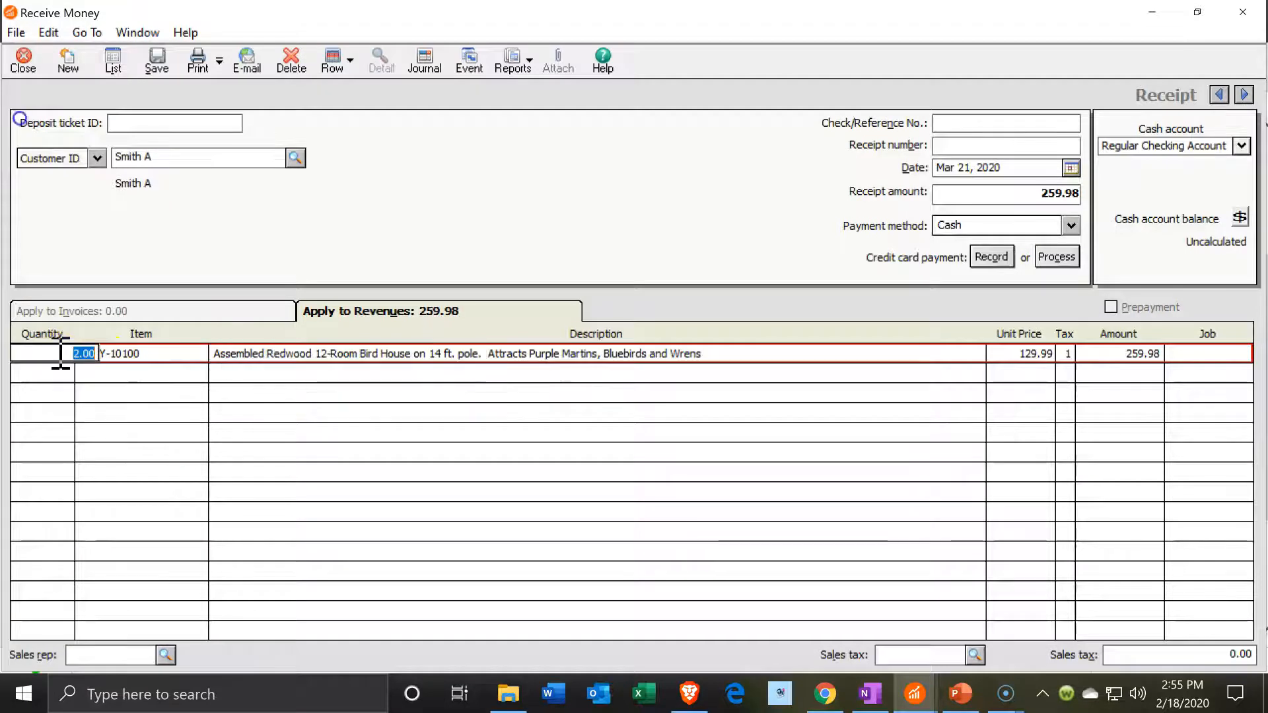
{"action": "type", "text": "5"}
{"action": "key", "text": "Tab"}
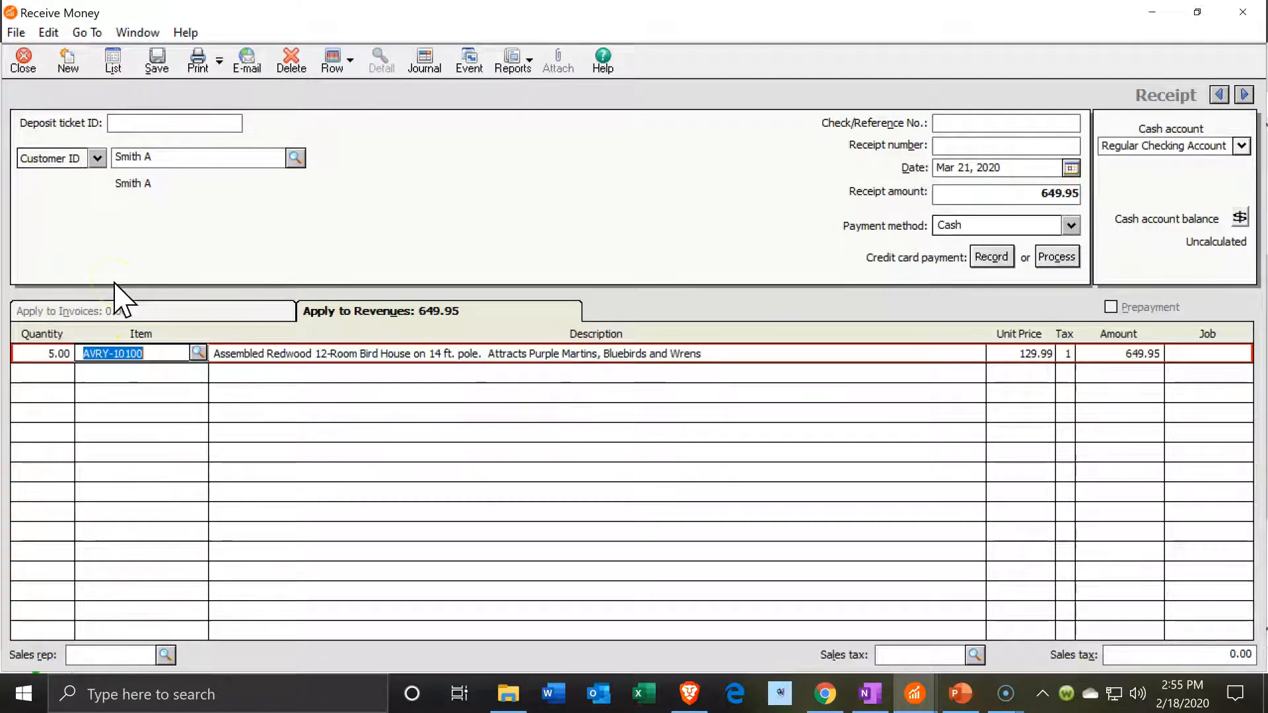
{"action": "key", "text": "Tab"}
{"action": "key", "text": "Tab"}
{"action": "key", "text": "Tab"}
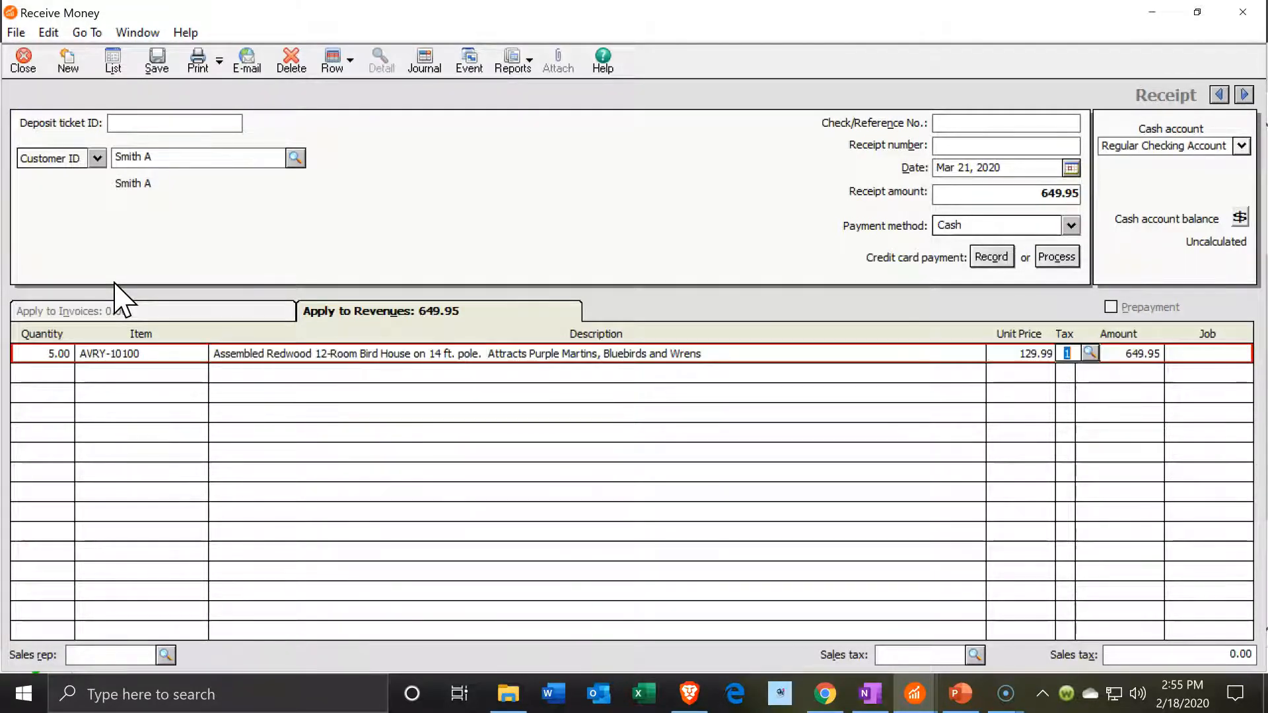
{"action": "key", "text": "Tab"}
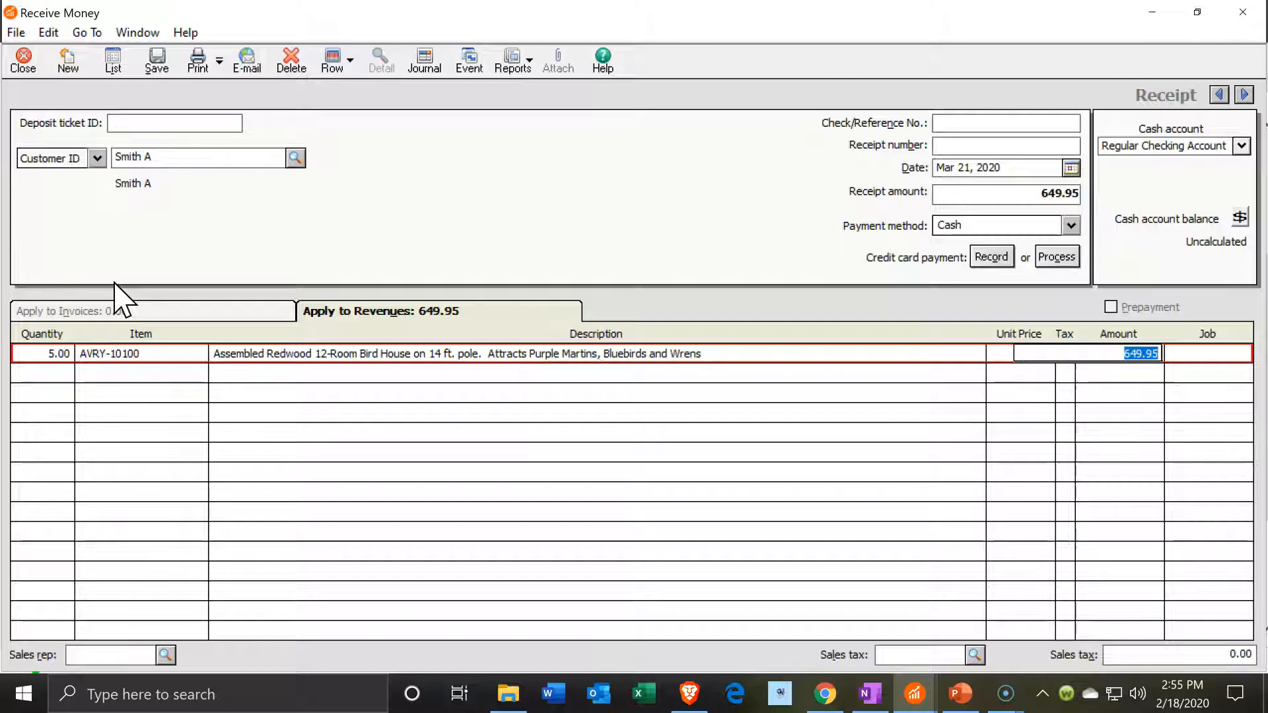
{"action": "key", "text": "Tab"}
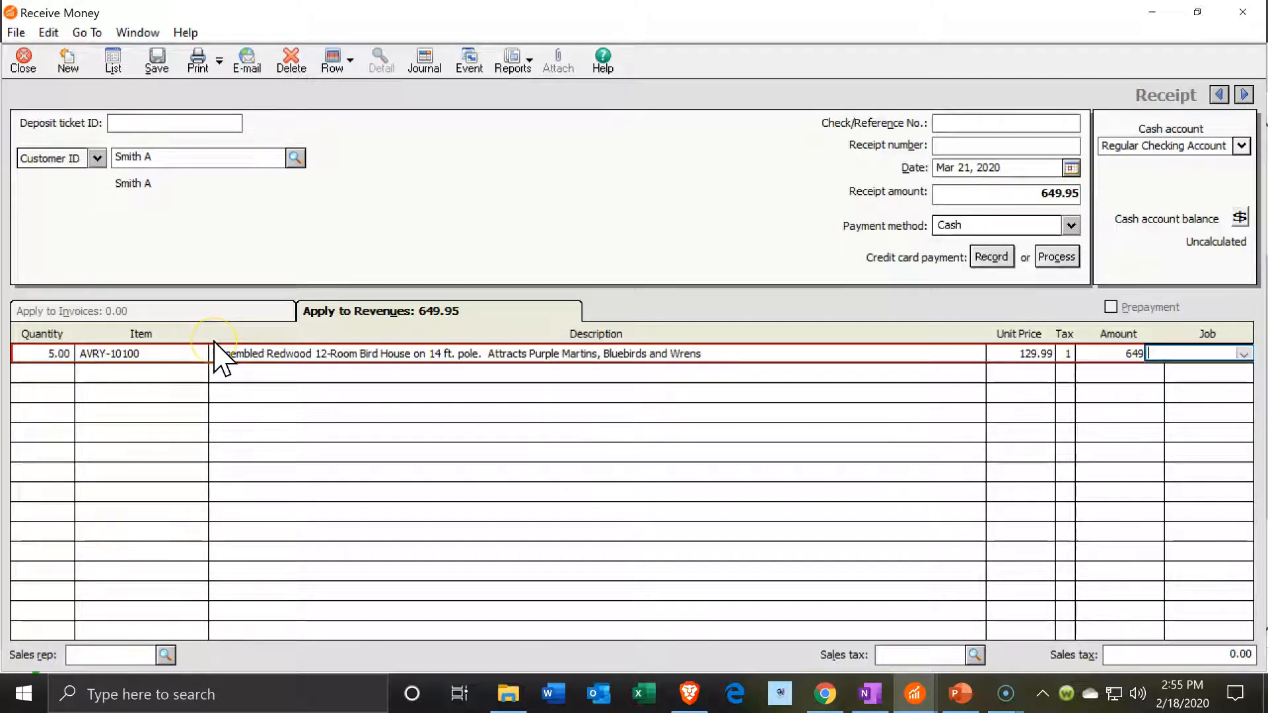
{"action": "key", "text": "Tab"}
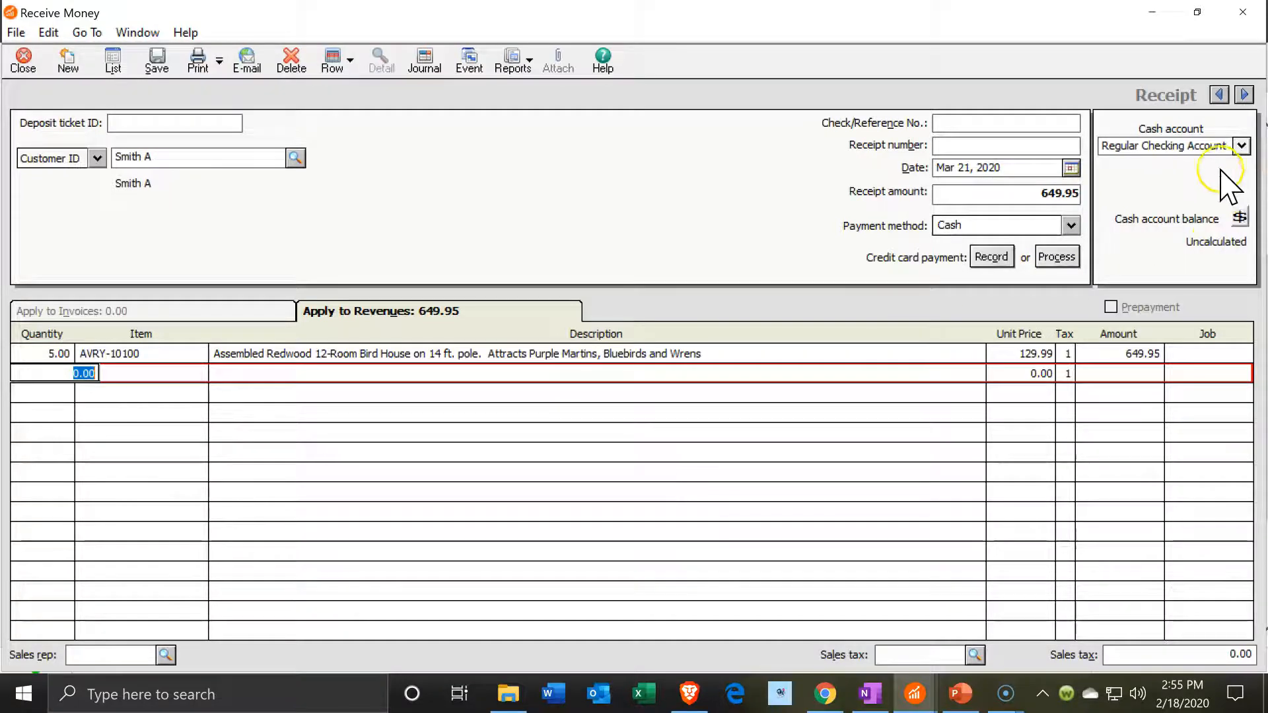
- Keep Regular Checking Account as the receipt's cash account and apply the GADEKALB sales tax code
{"action": "left_click", "coordinate": [1242, 147]}
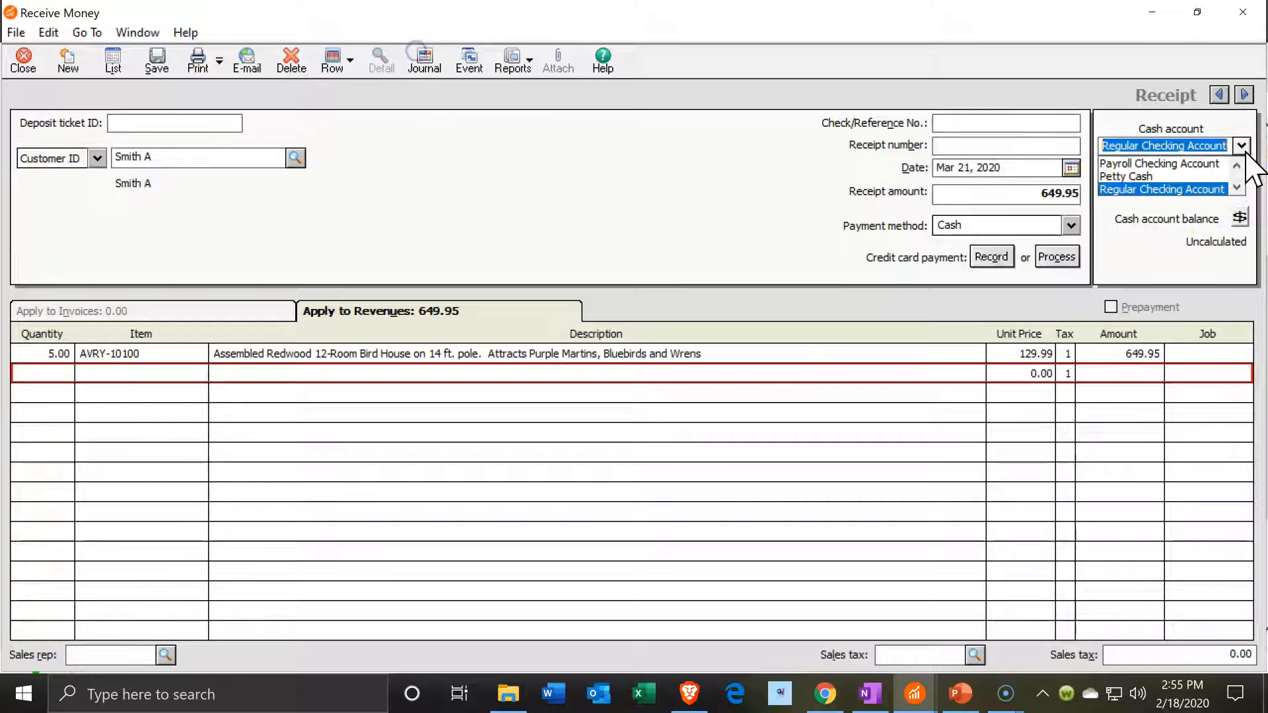
{"action": "left_click", "coordinate": [1245, 150]}
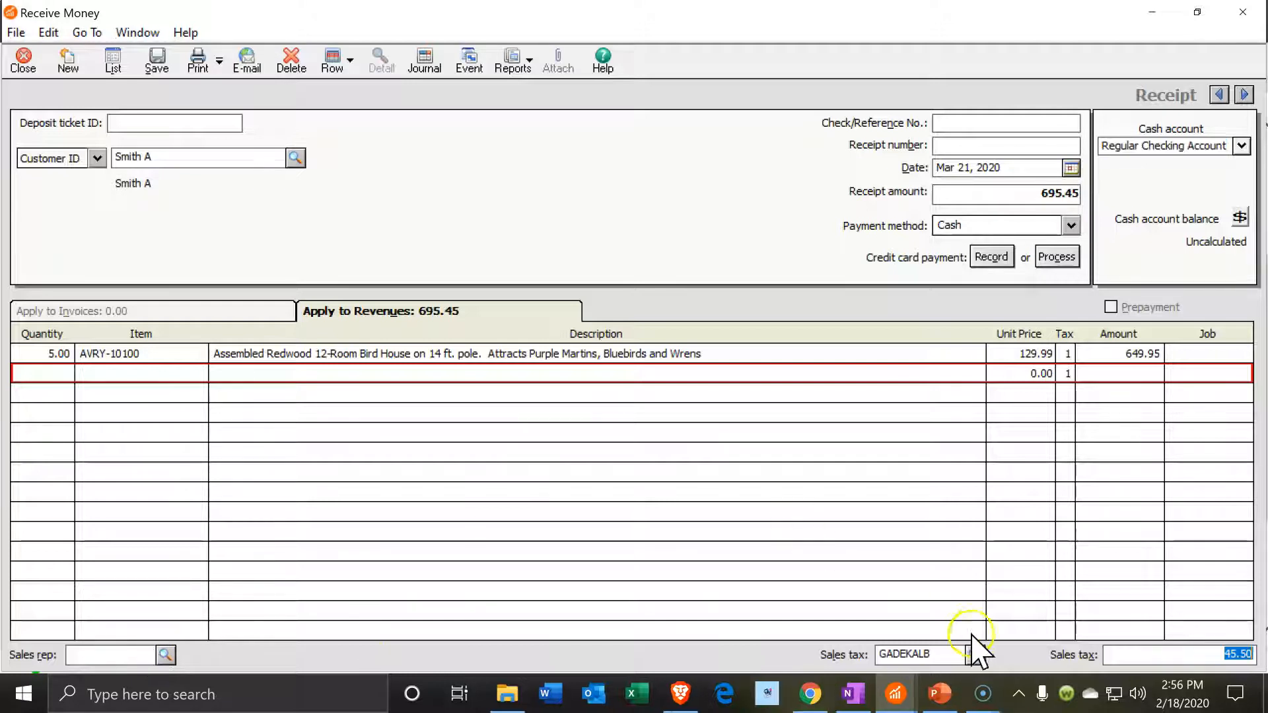
{"action": "left_click", "coordinate": [975, 655]}
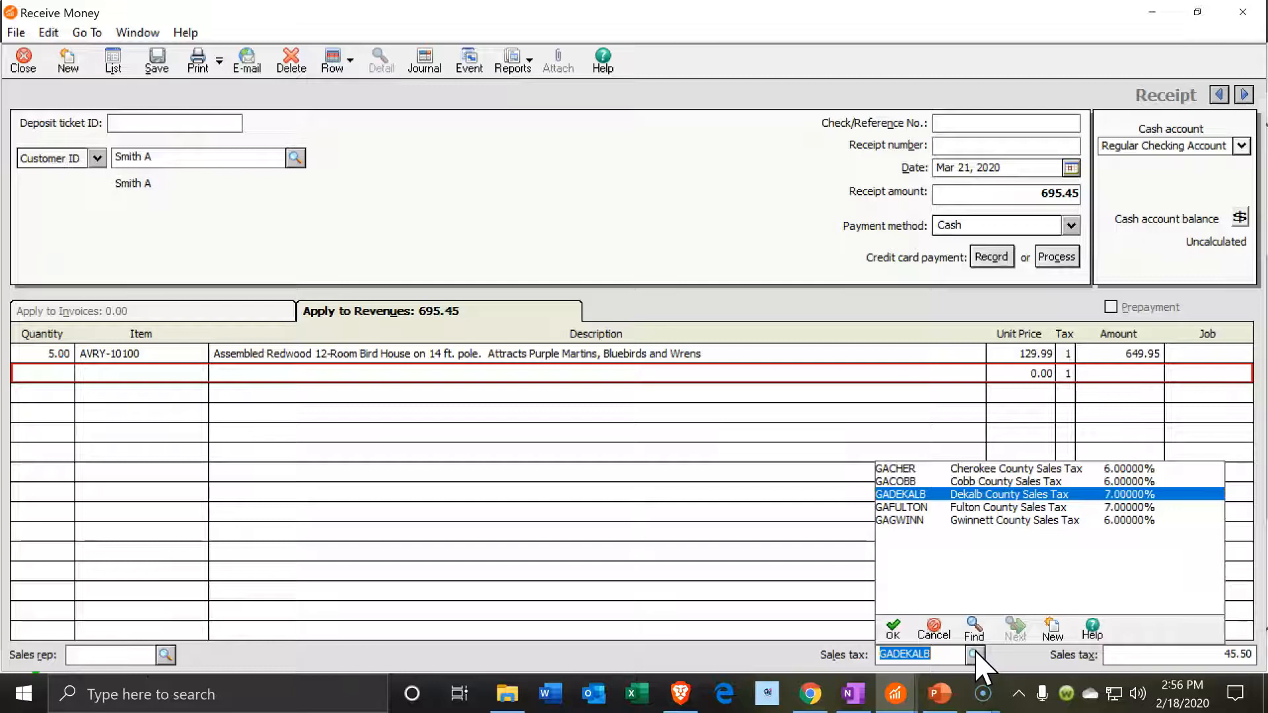
{"action": "left_click", "coordinate": [976, 654]}
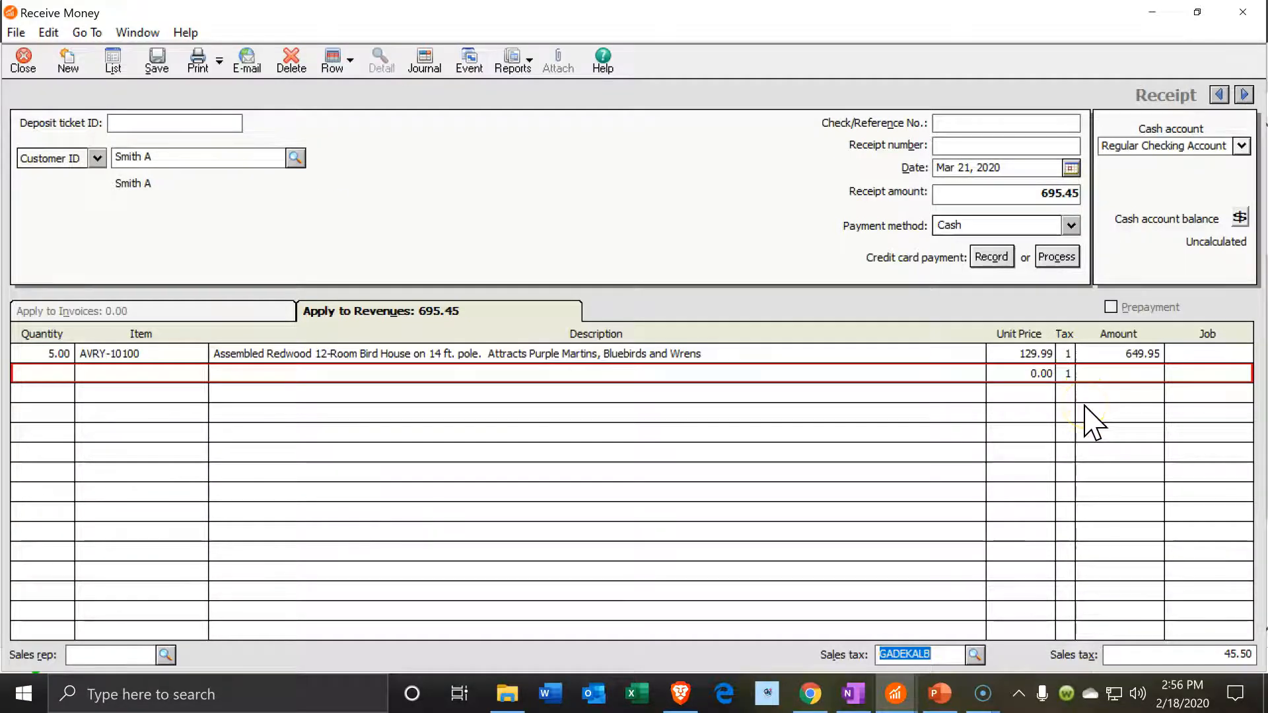
{"action": "left_click", "coordinate": [1104, 386]}
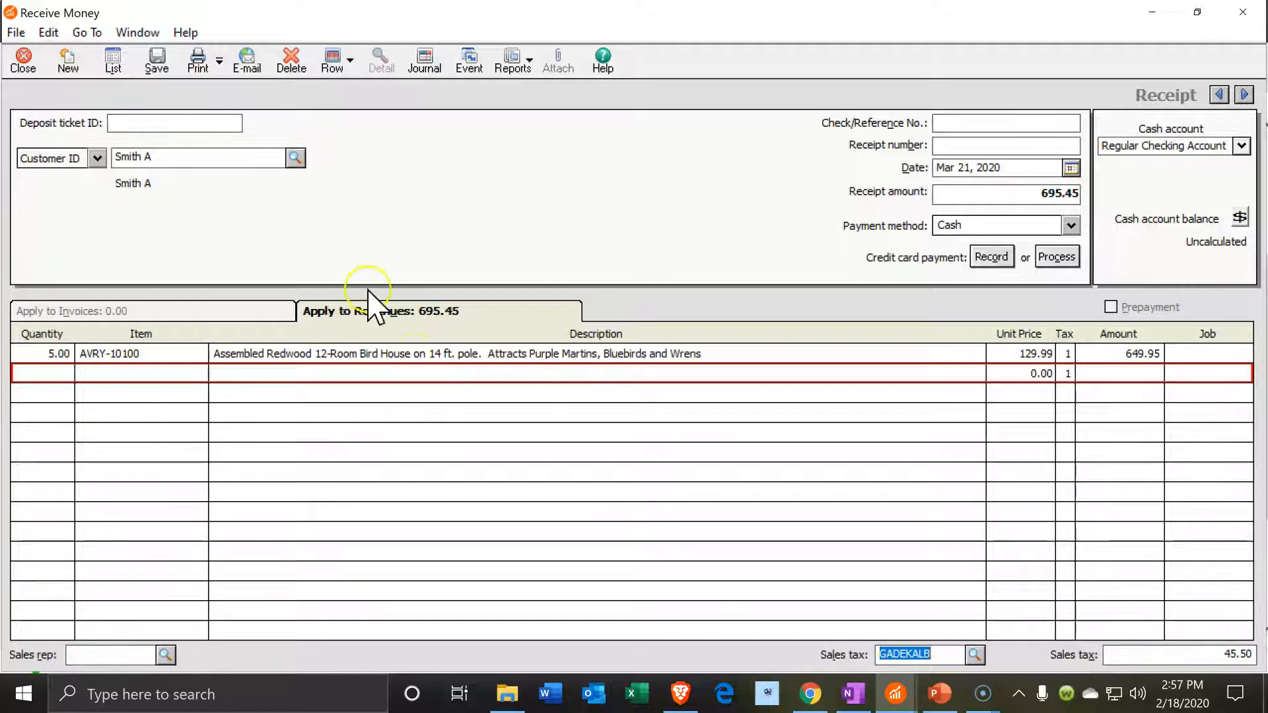
- Set the receipt's check/reference number to 2478, save the receipt, and close the Receive Money form
{"action": "left_click", "coordinate": [170, 58]}
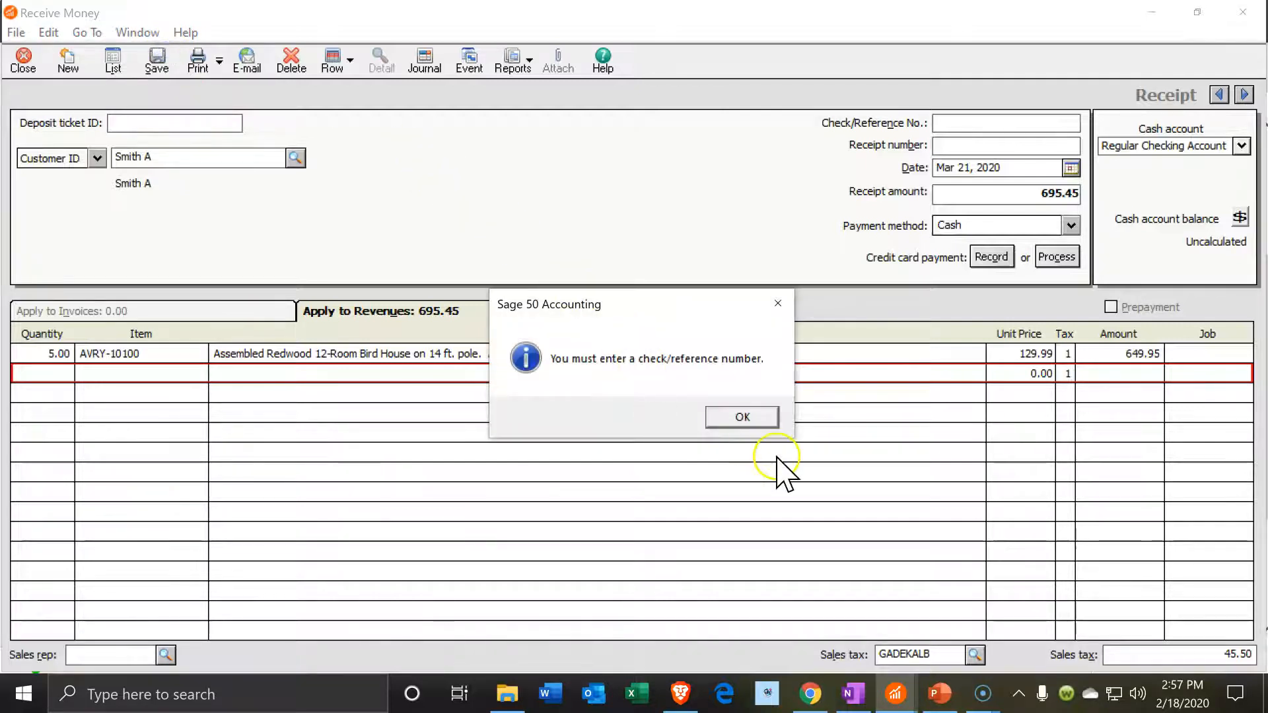
{"action": "left_click", "coordinate": [740, 418]}
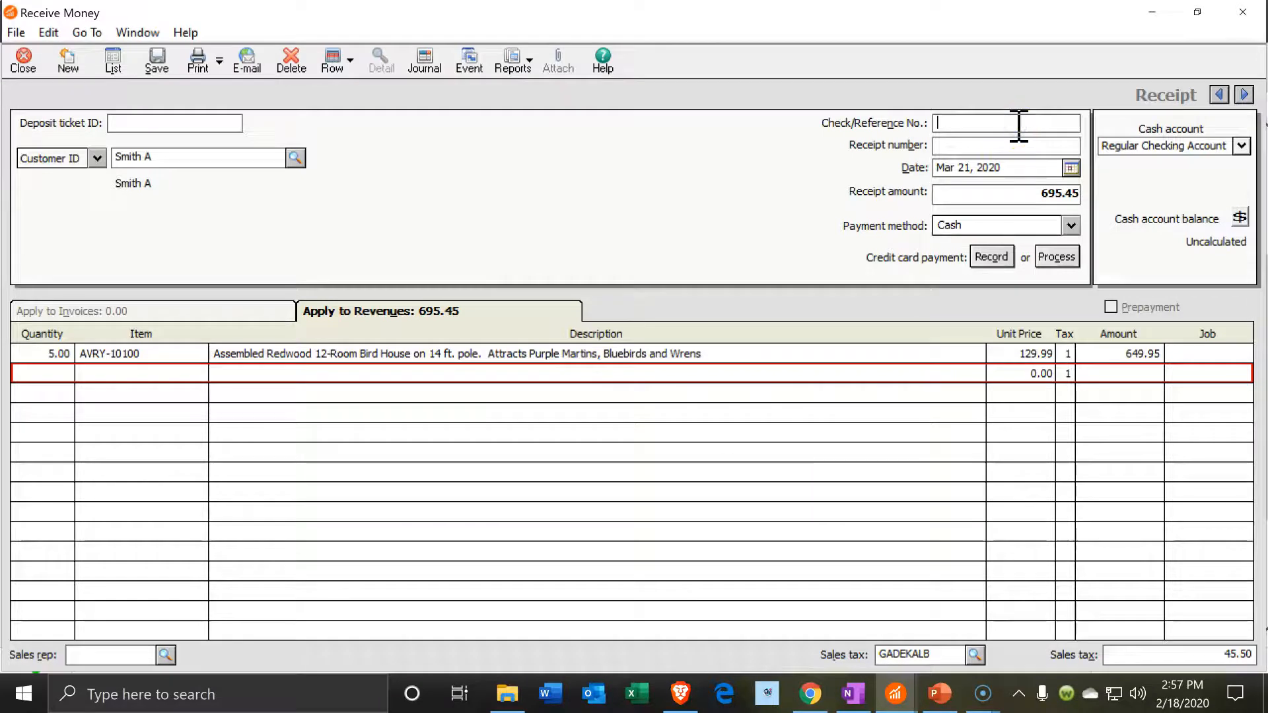
{"action": "type", "text": "2478"}
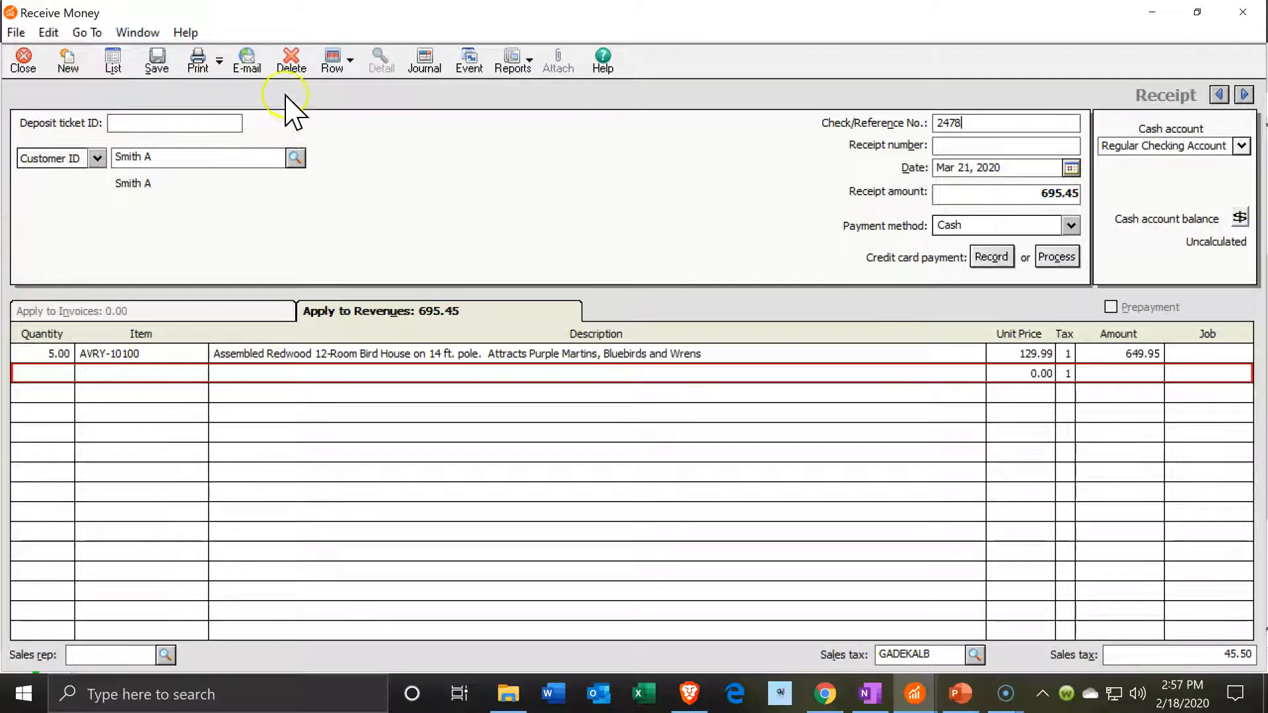
{"action": "left_click", "coordinate": [154, 65]}
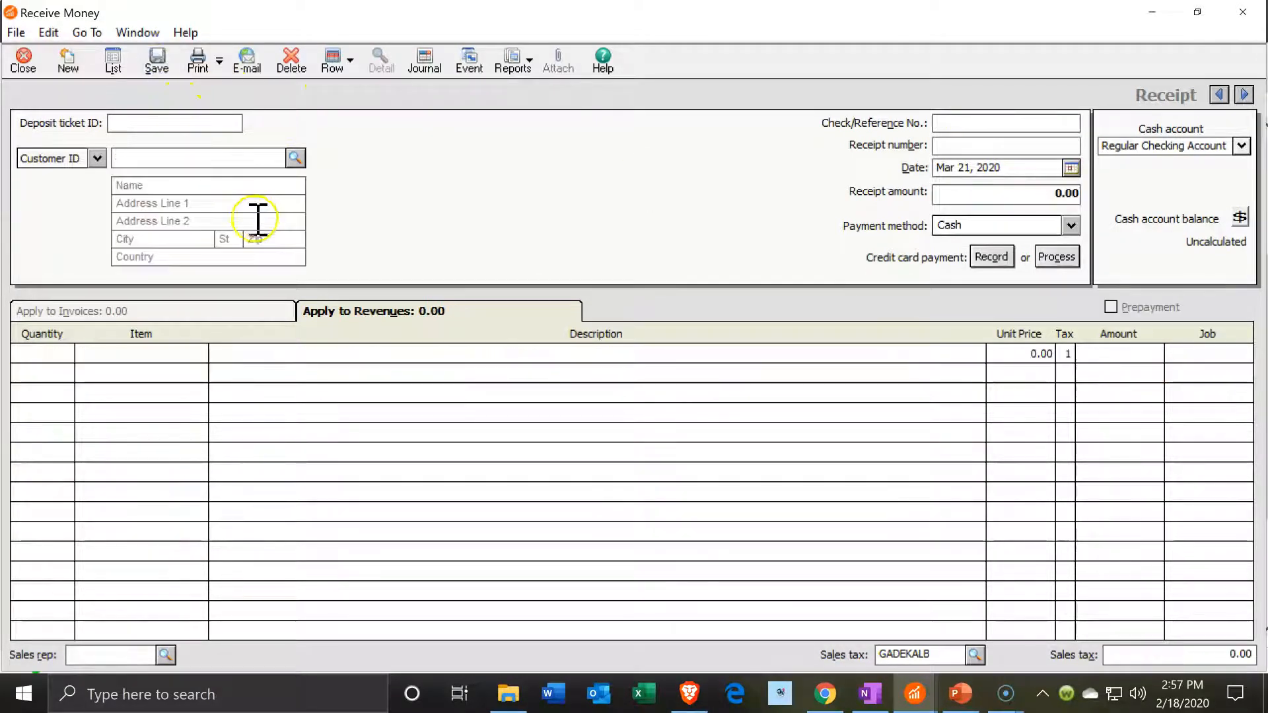
{"action": "left_click", "coordinate": [1242, 12]}
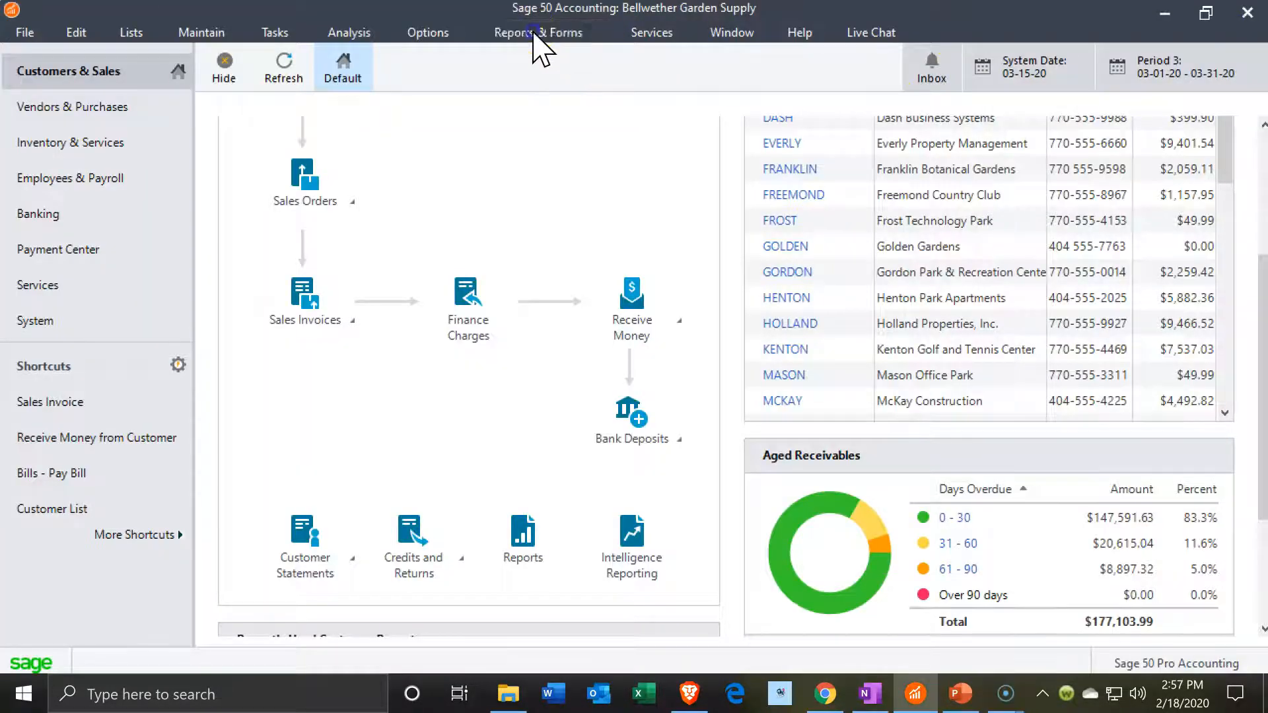
- Display the standard Balance Sheet for the current period from the financial statements reports
{"action": "left_click", "coordinate": [536, 34]}
{"action": "left_click", "coordinate": [549, 173]}
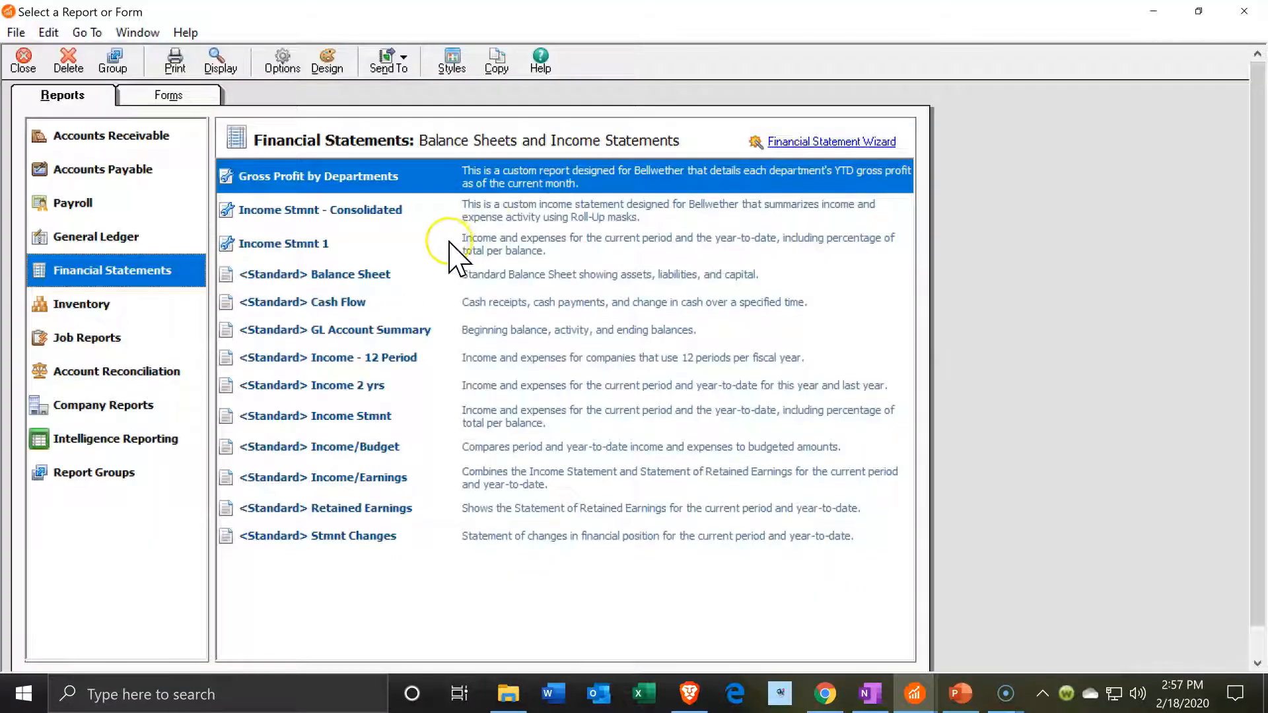
{"action": "double_click", "coordinate": [368, 275]}
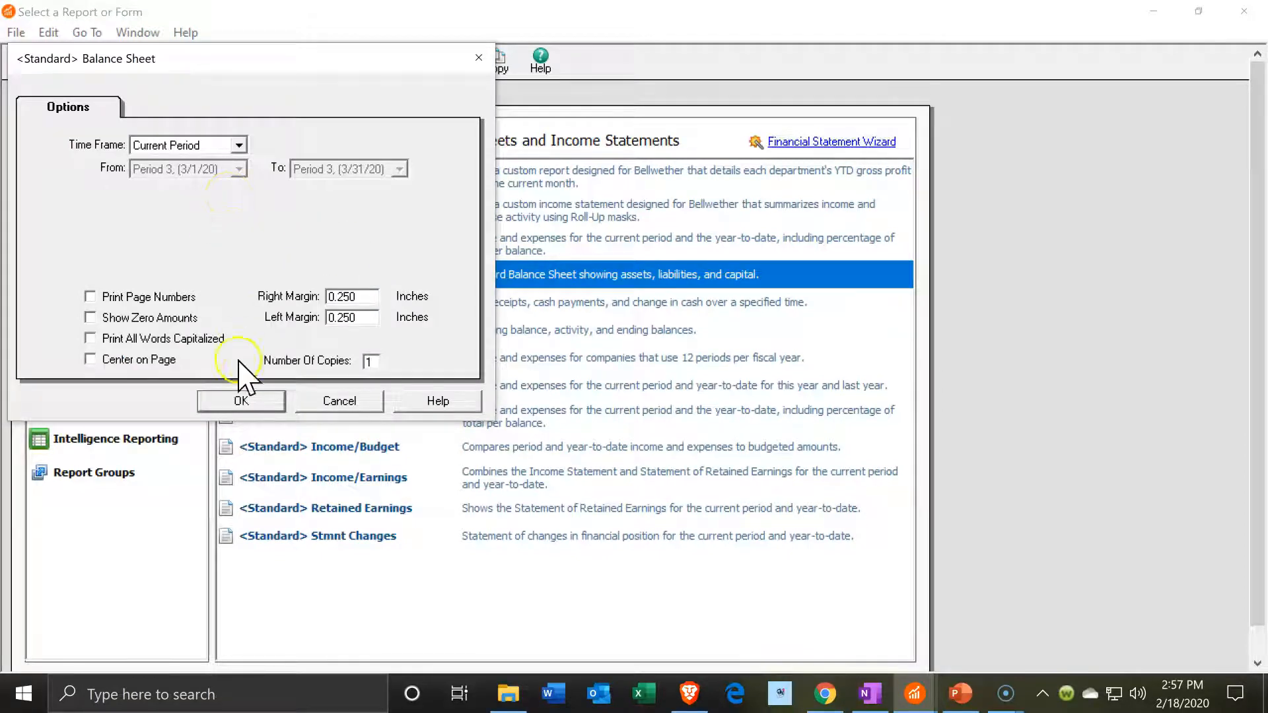
{"action": "left_click", "coordinate": [239, 403]}
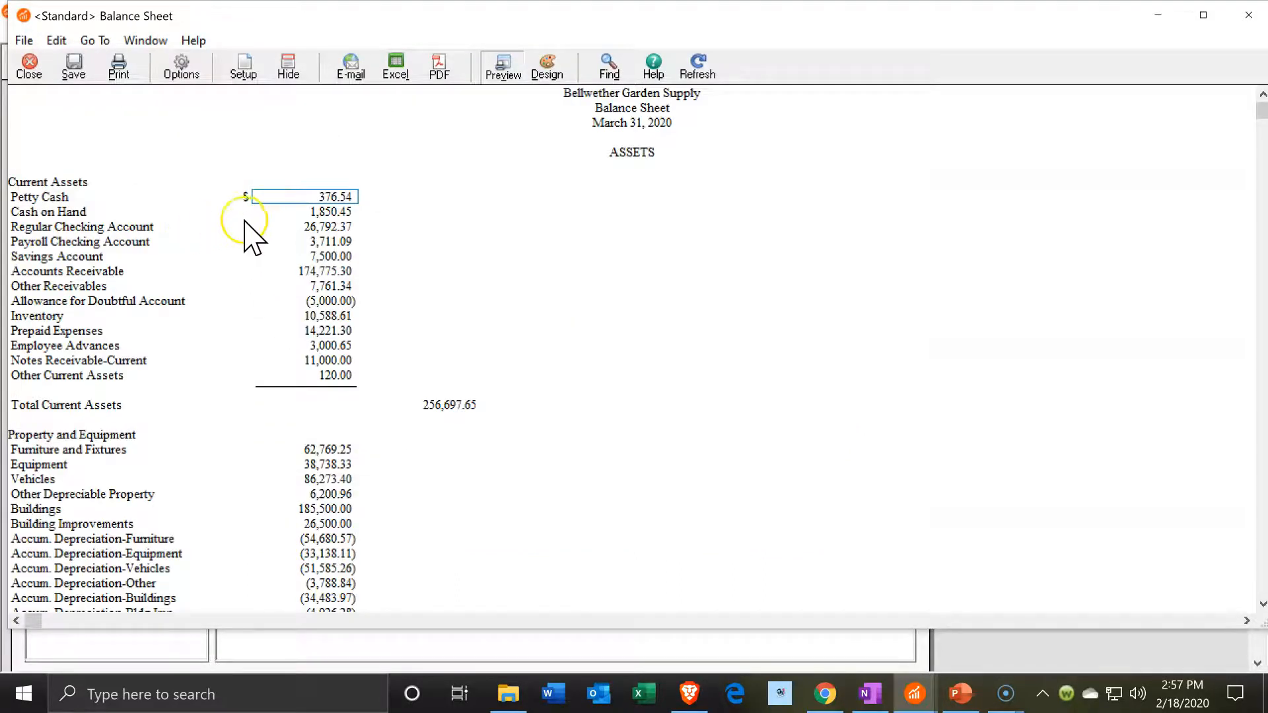
- Drill from the Balance Sheet's Regular Checking Account into its general ledger, inspect the Mar 21 receipt 2478, and close the receipt
{"action": "double_click", "coordinate": [320, 226]}
{"action": "scroll", "coordinate": [621, 503], "scroll_direction": "down", "scroll_amount": 8}
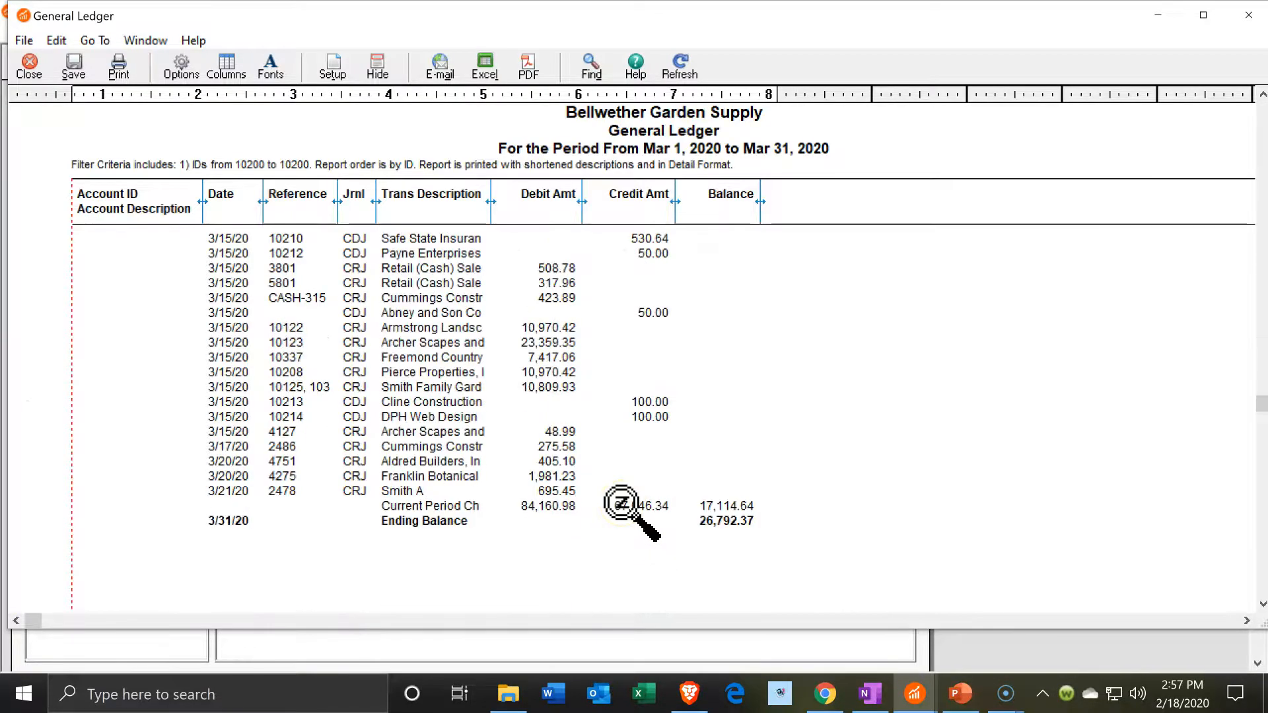
{"action": "double_click", "coordinate": [544, 494]}
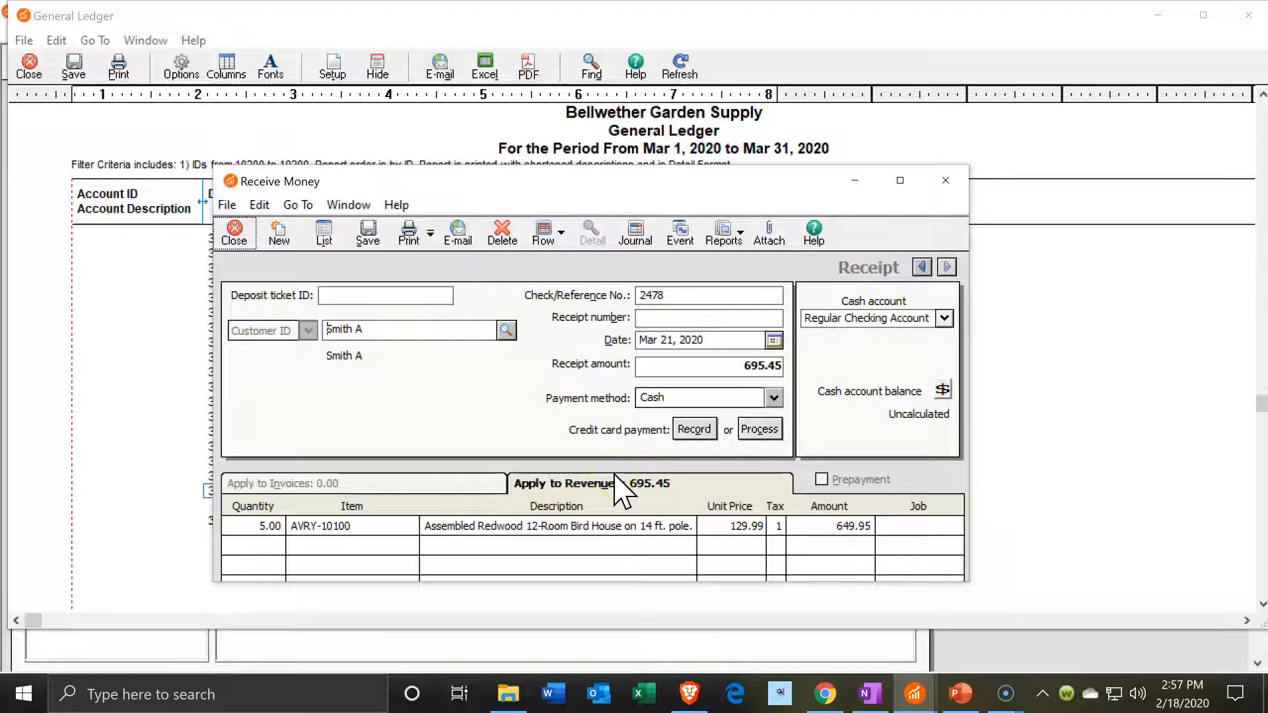
{"action": "left_click", "coordinate": [945, 192]}
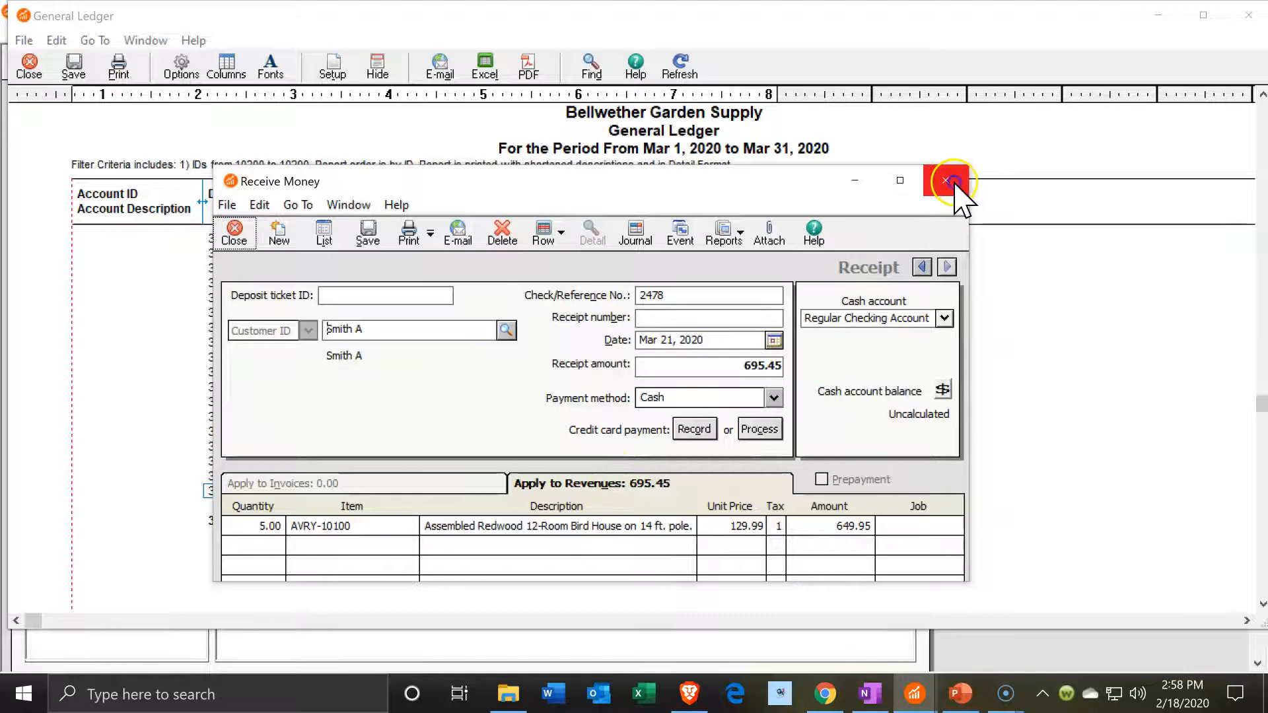
{"action": "left_click", "coordinate": [951, 183]}
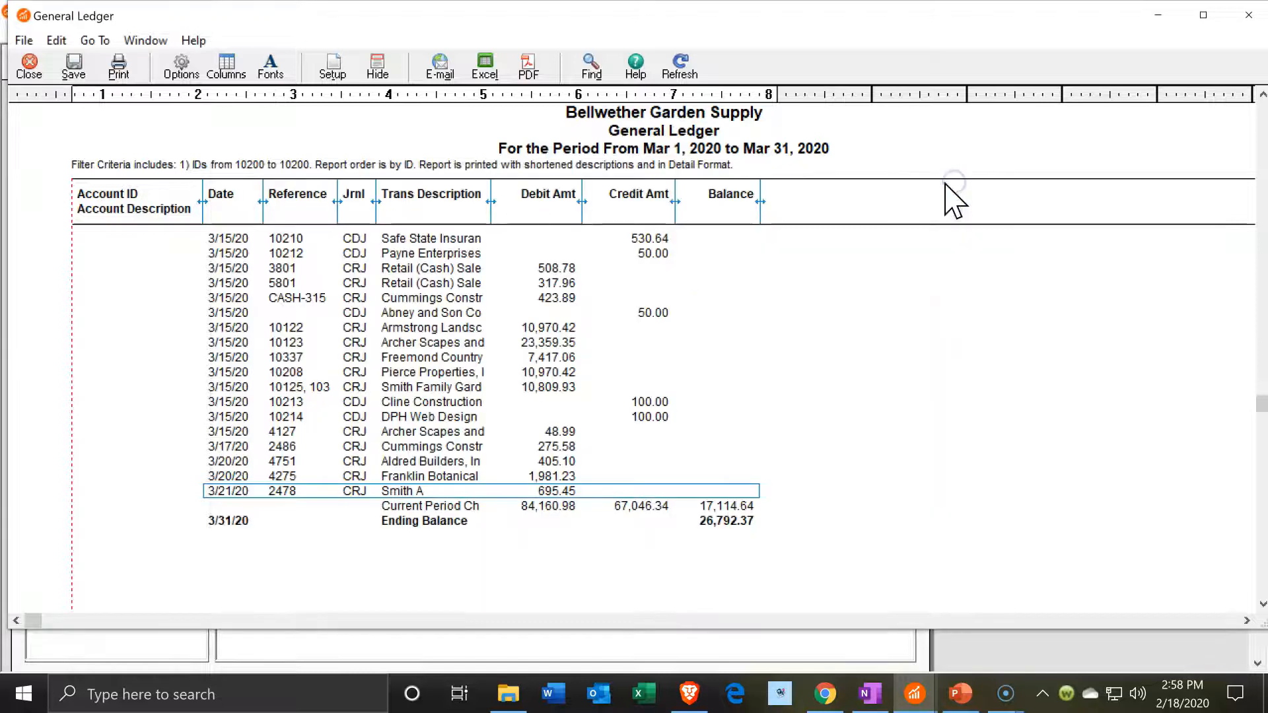
- Reopen receipt 2478 from the checking account ledger, enlarge it to review its line item and sales tax, and close it
{"action": "double_click", "coordinate": [595, 490]}
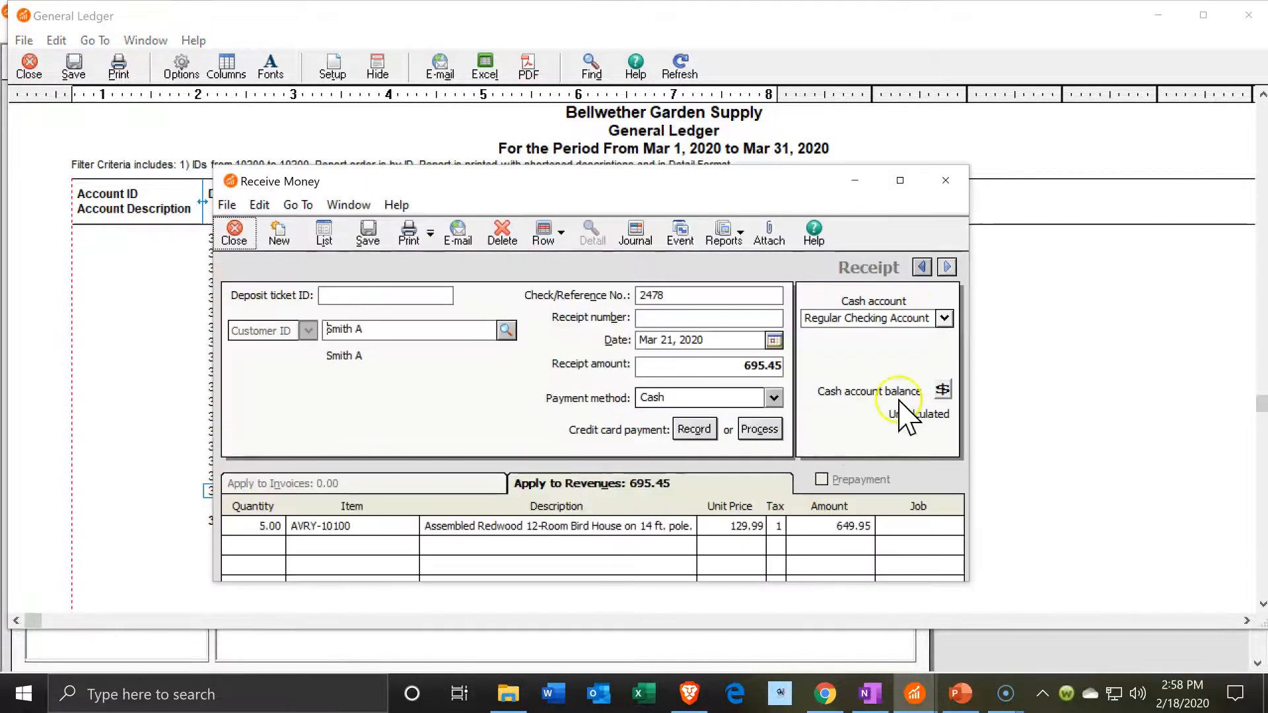
{"action": "left_click", "coordinate": [900, 180]}
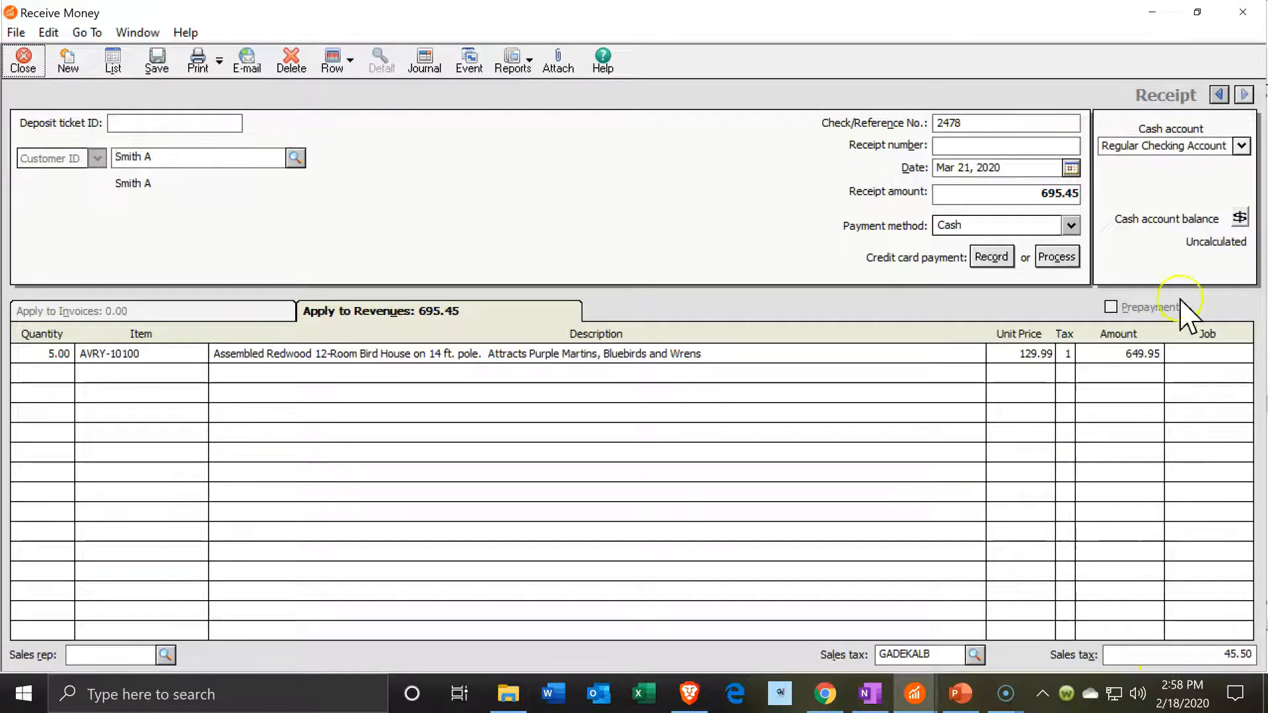
{"action": "left_click", "coordinate": [1243, 12]}
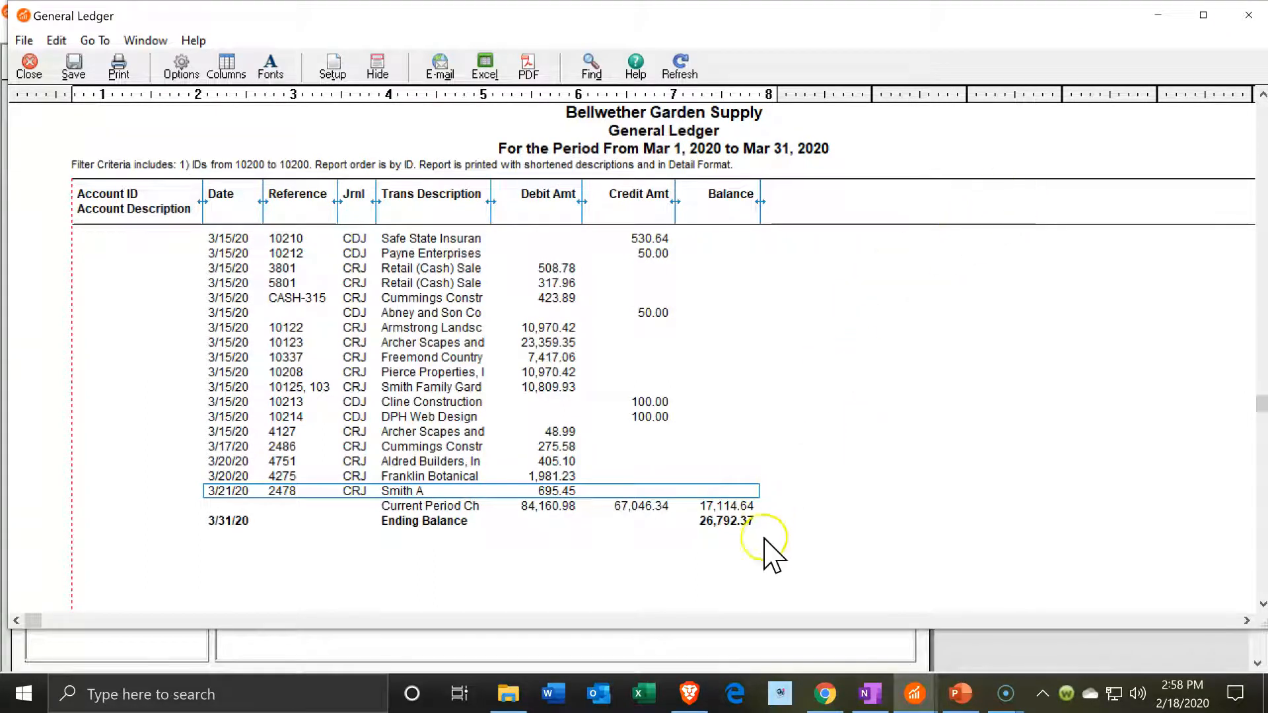
- Display the standard Income/Earnings report for the current period with zero amounts hidden
{"action": "left_click", "coordinate": [824, 697]}
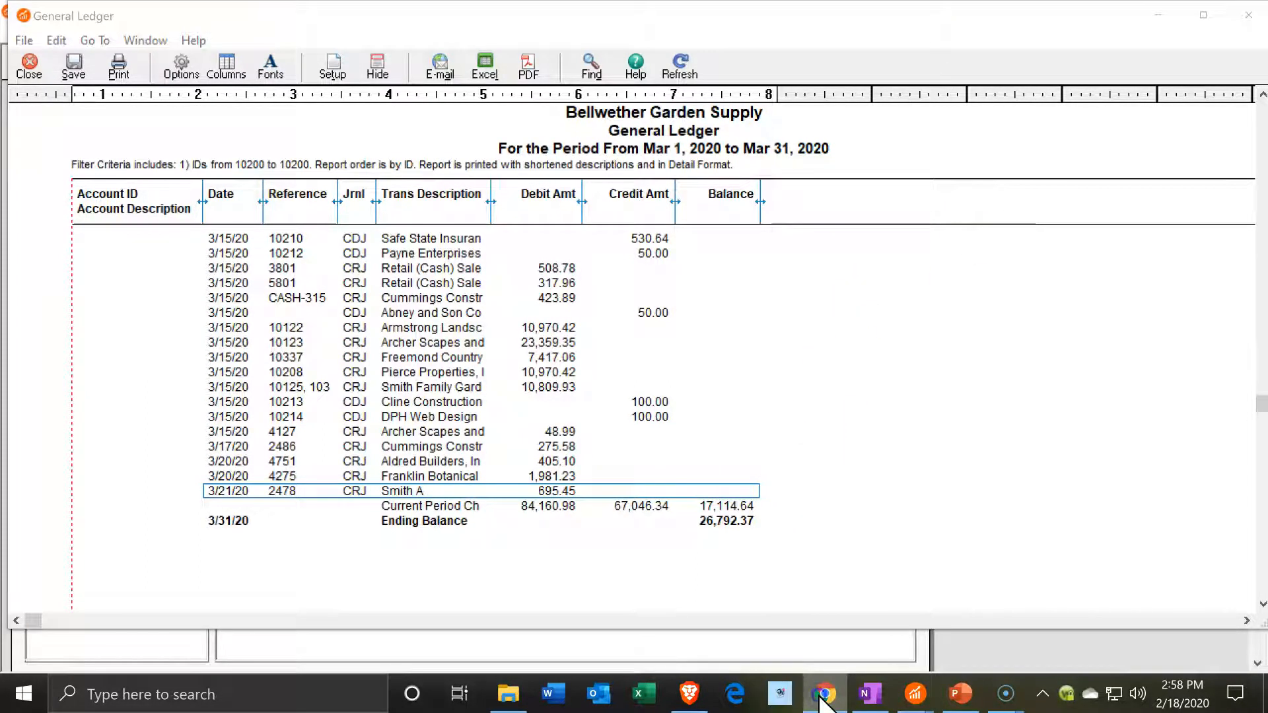
{"action": "mouse_move", "coordinate": [913, 690]}
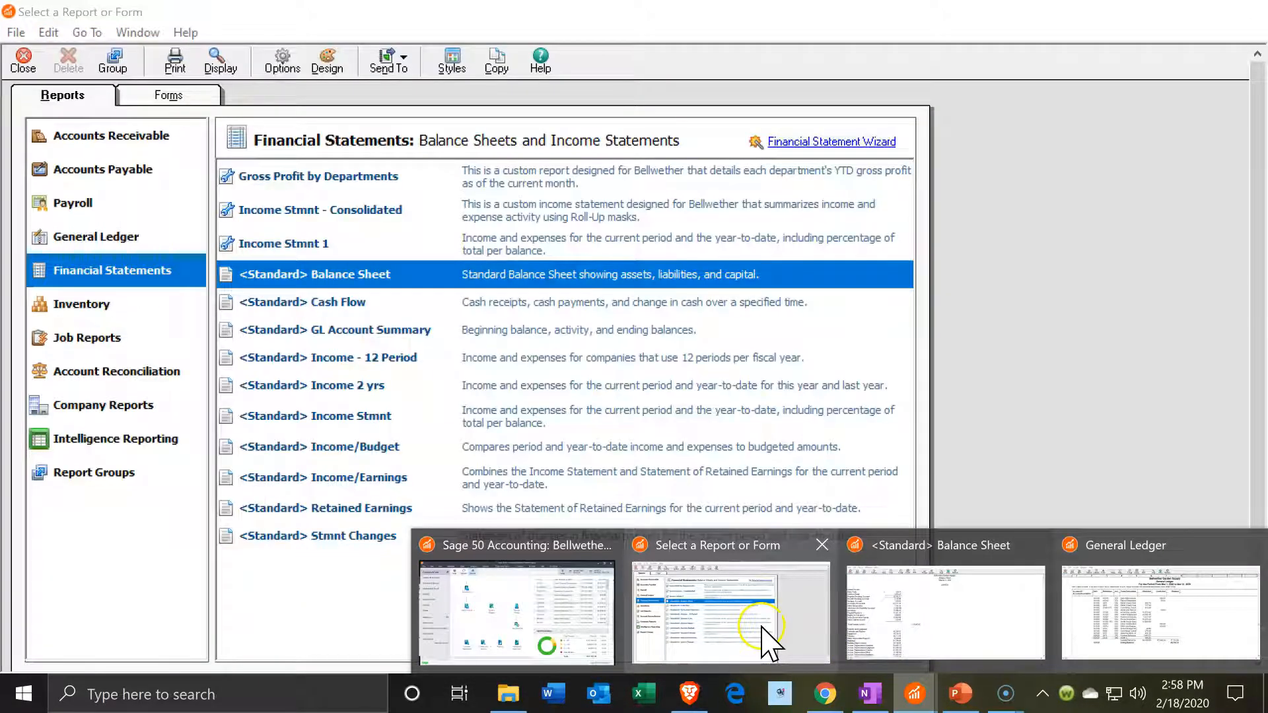
{"action": "left_click", "coordinate": [759, 627]}
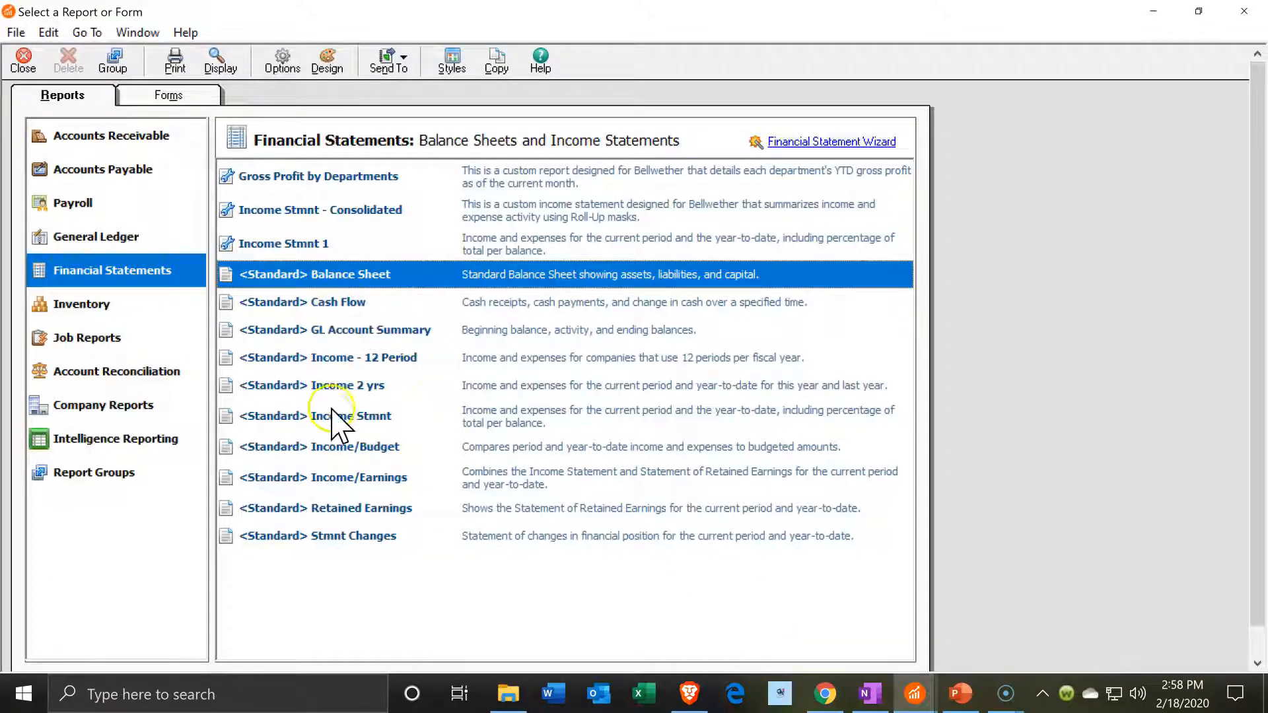
{"action": "left_click", "coordinate": [332, 488]}
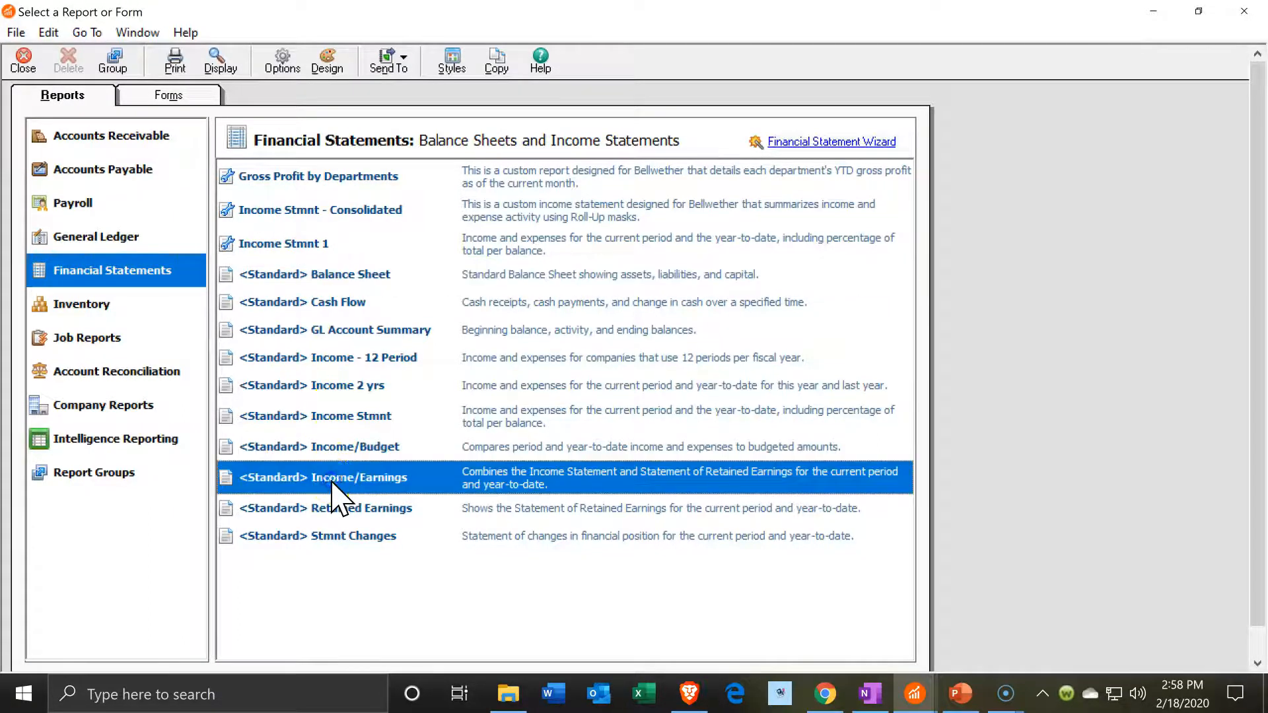
{"action": "double_click", "coordinate": [332, 484]}
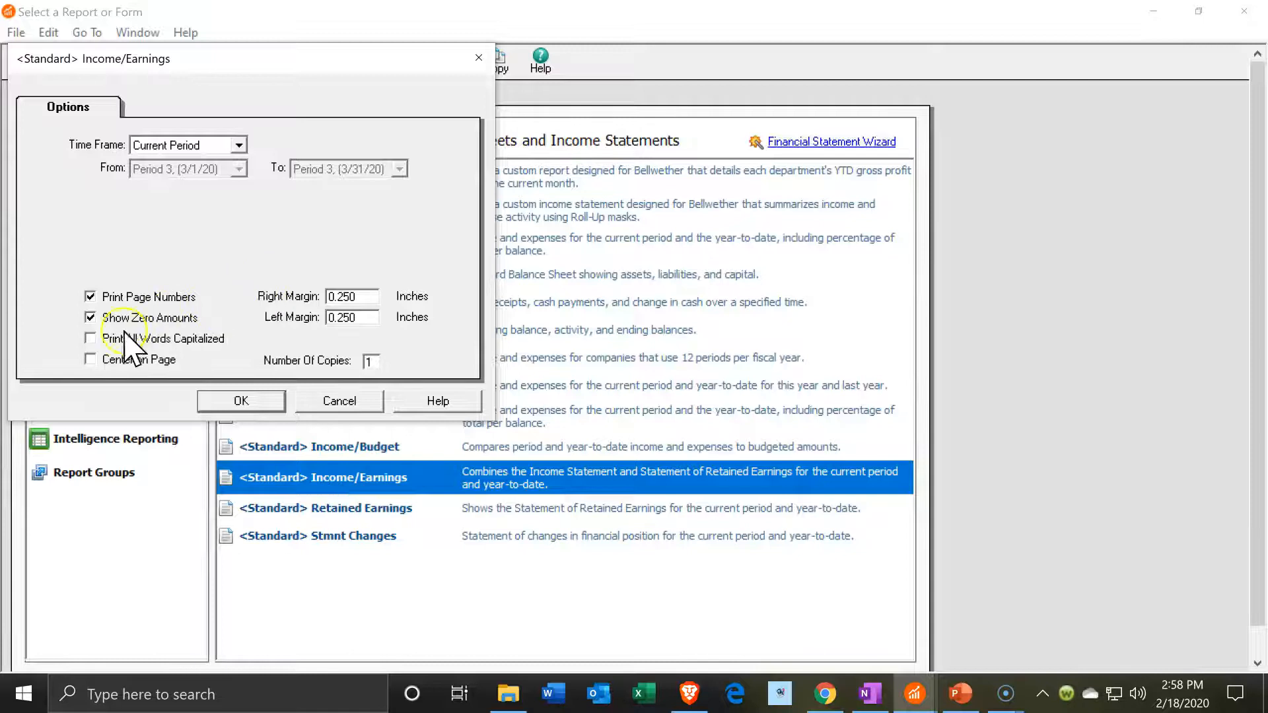
{"action": "left_click", "coordinate": [91, 318]}
{"action": "left_click", "coordinate": [259, 403]}
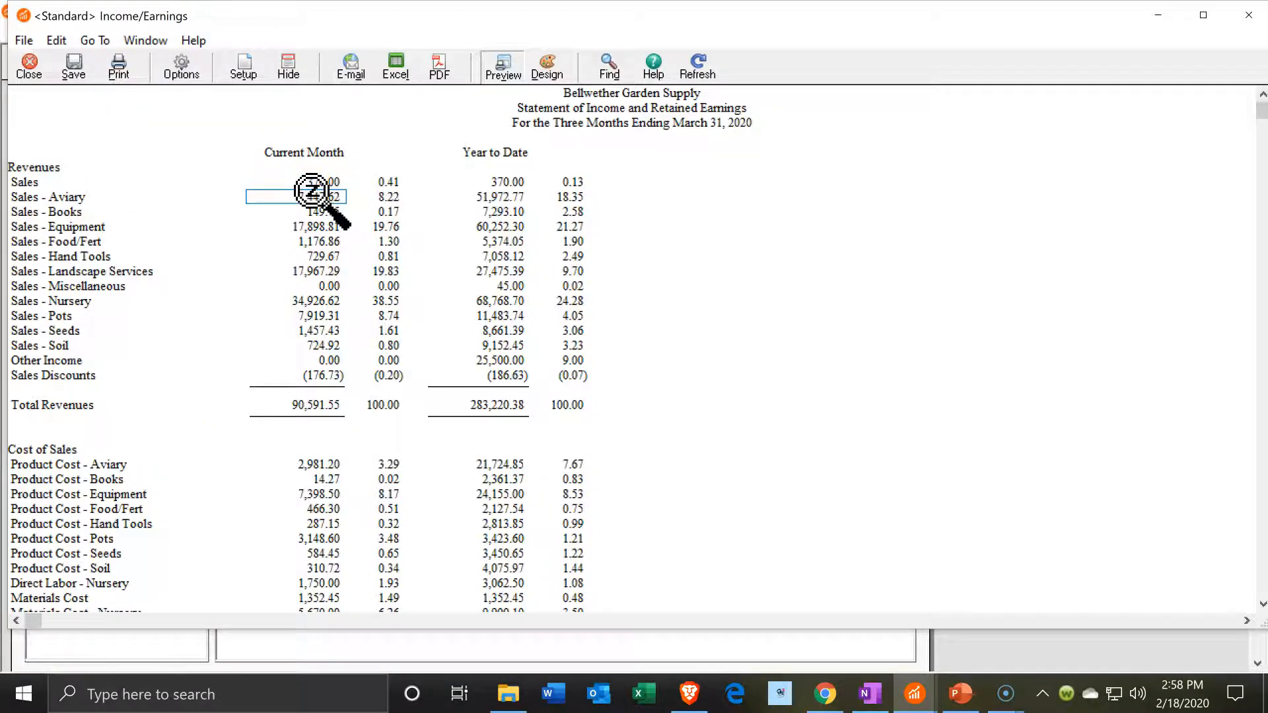
- Drill into the current month's Sales - Aviary amount, inspect receipt 2478, and return to the Income/Earnings report
{"action": "double_click", "coordinate": [312, 192]}
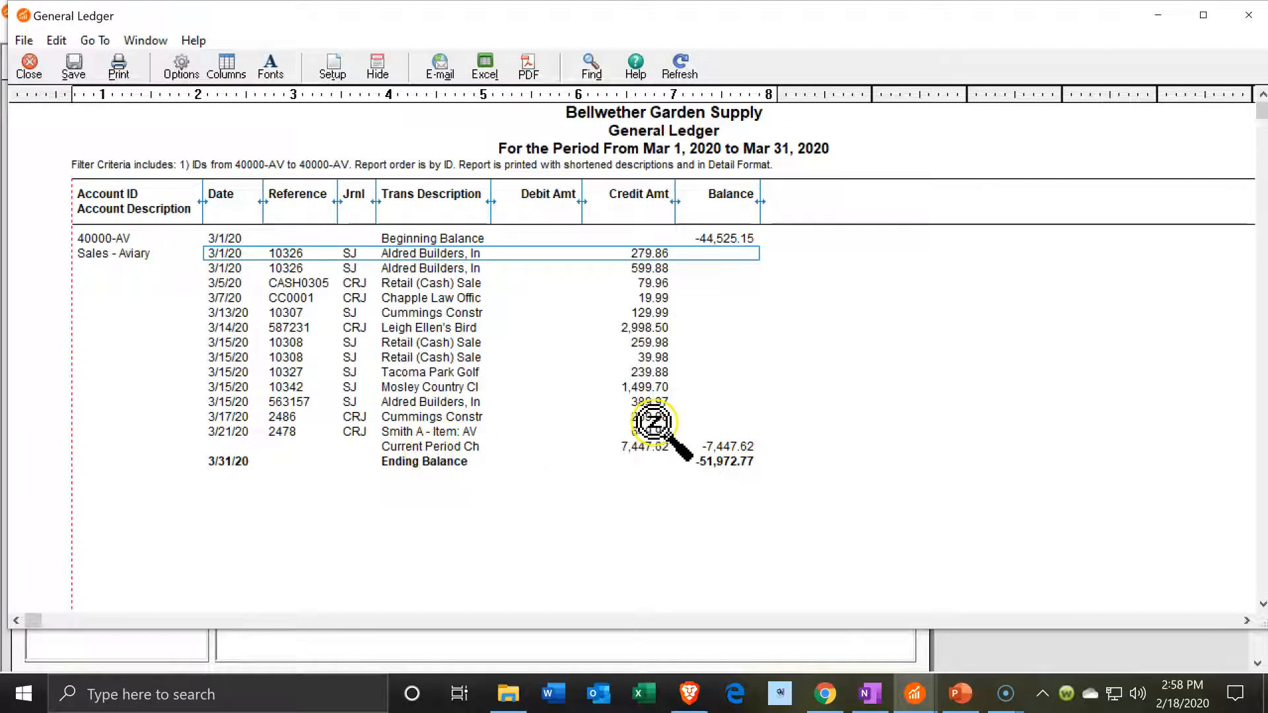
{"action": "double_click", "coordinate": [648, 432]}
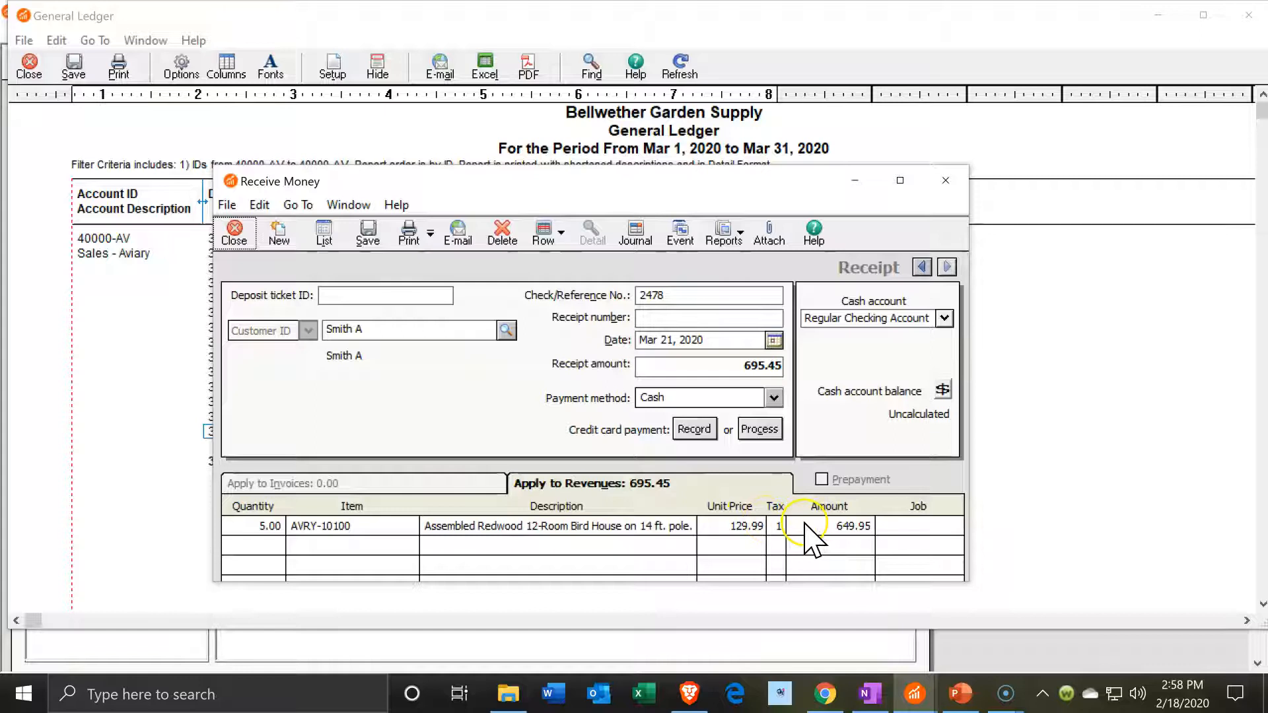
{"action": "left_click", "coordinate": [943, 175]}
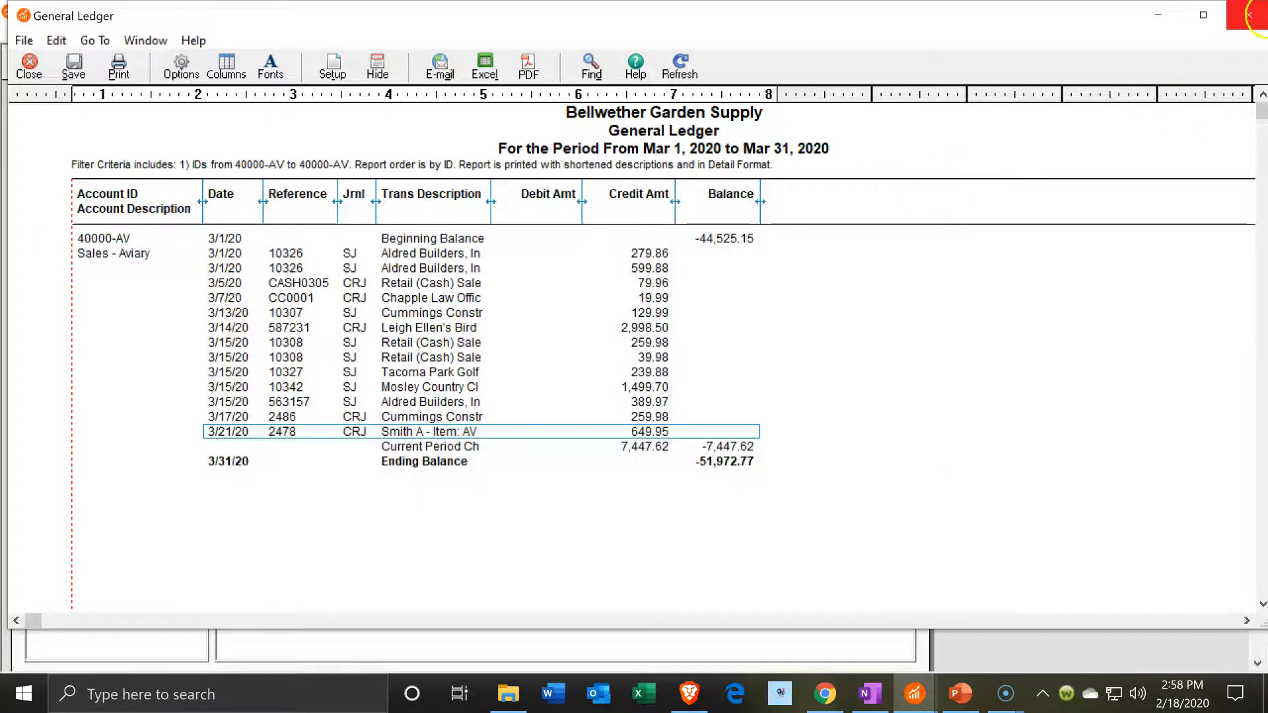
{"action": "left_click", "coordinate": [1248, 14]}
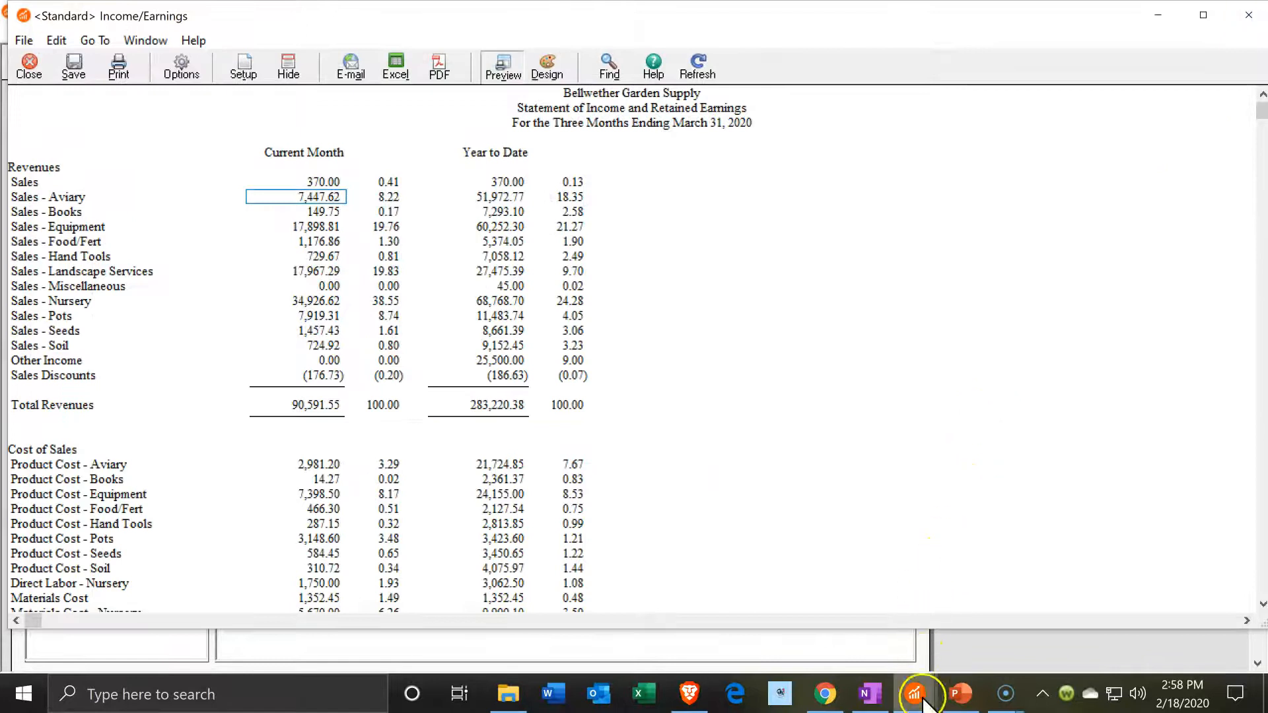
- Return to the Balance Sheet and drill into the Sales Tax Payable amount to display its general ledger
{"action": "mouse_move", "coordinate": [917, 702]}
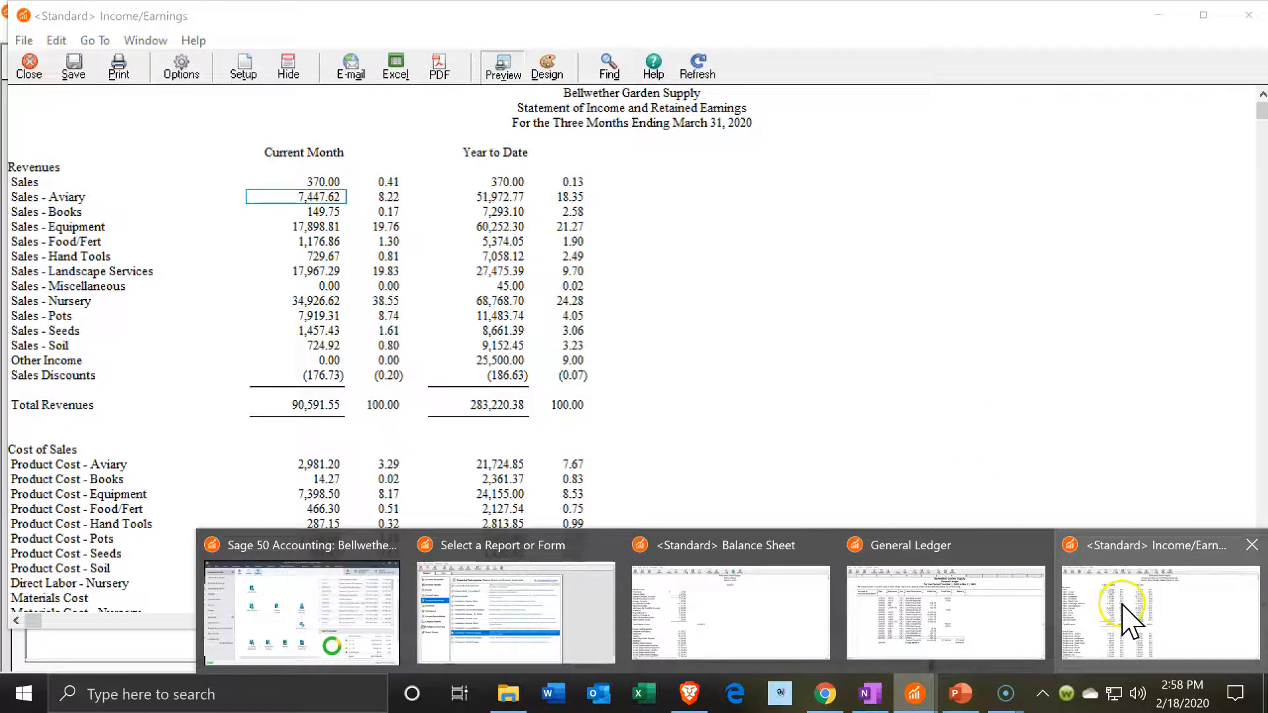
{"action": "left_click", "coordinate": [763, 607]}
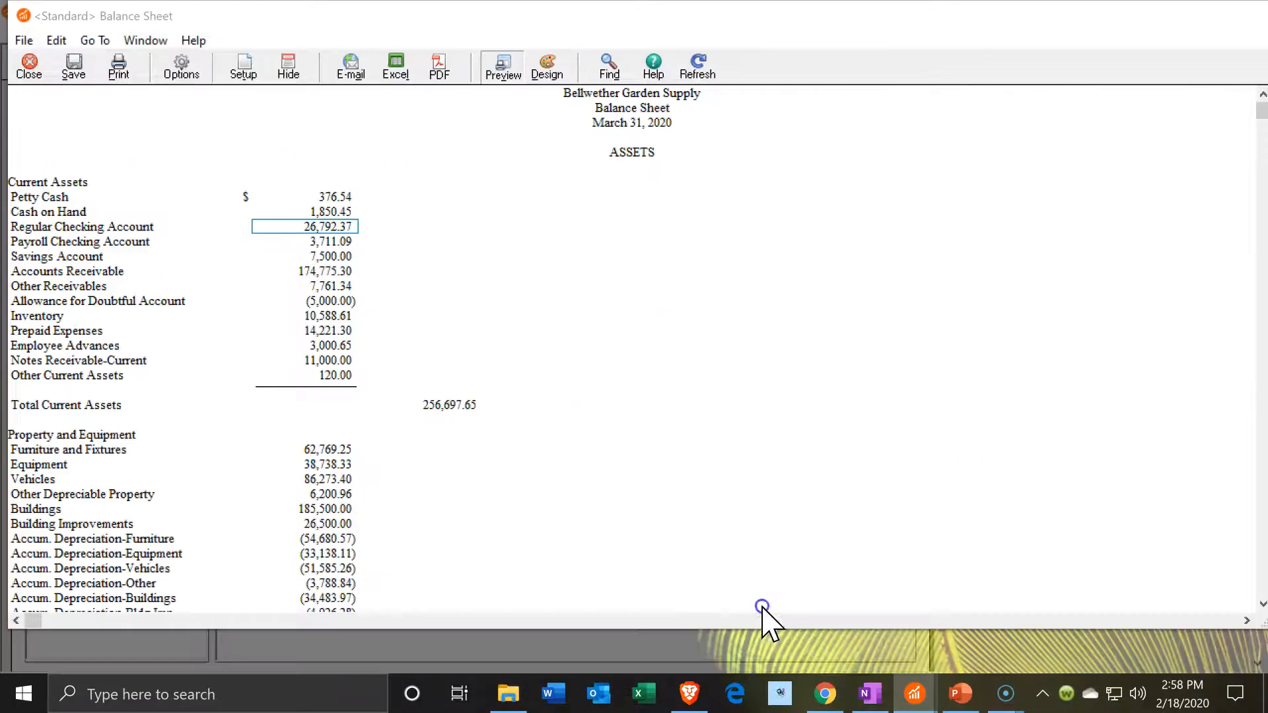
{"action": "scroll", "coordinate": [329, 490], "scroll_direction": "down", "scroll_amount": 7}
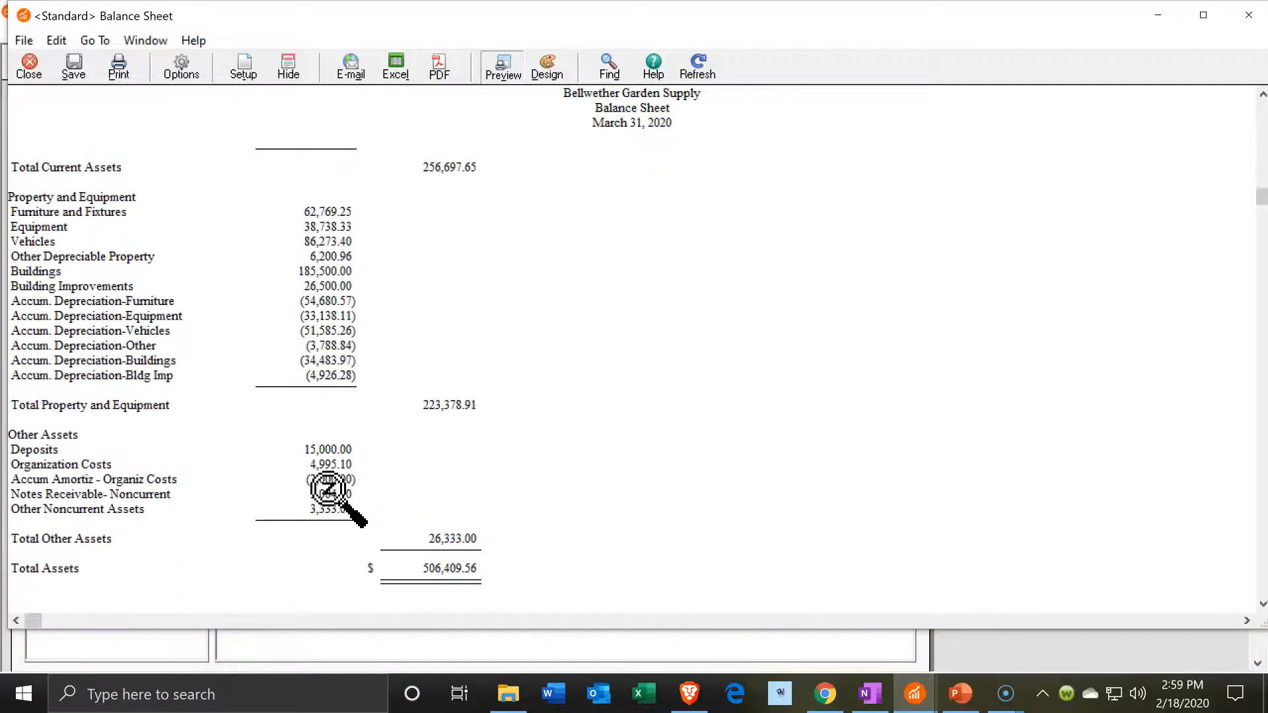
{"action": "scroll", "coordinate": [328, 490], "scroll_direction": "down", "scroll_amount": 3}
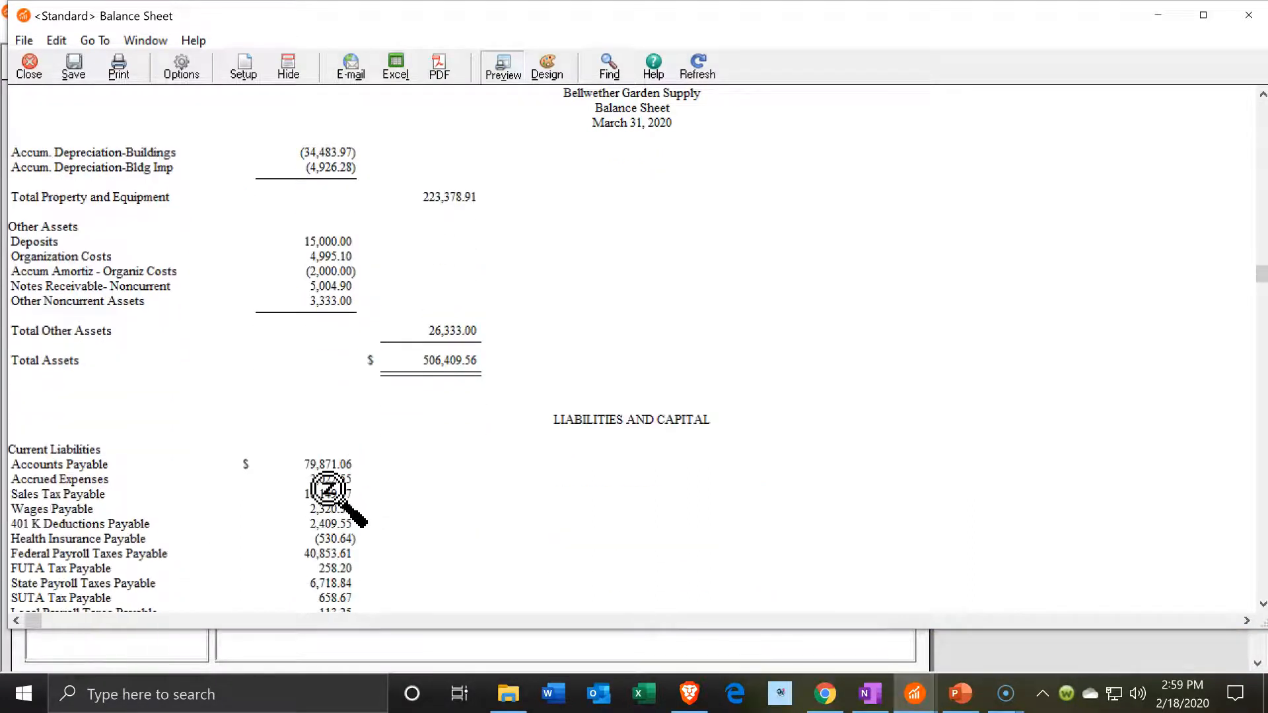
{"action": "left_click", "coordinate": [326, 492]}
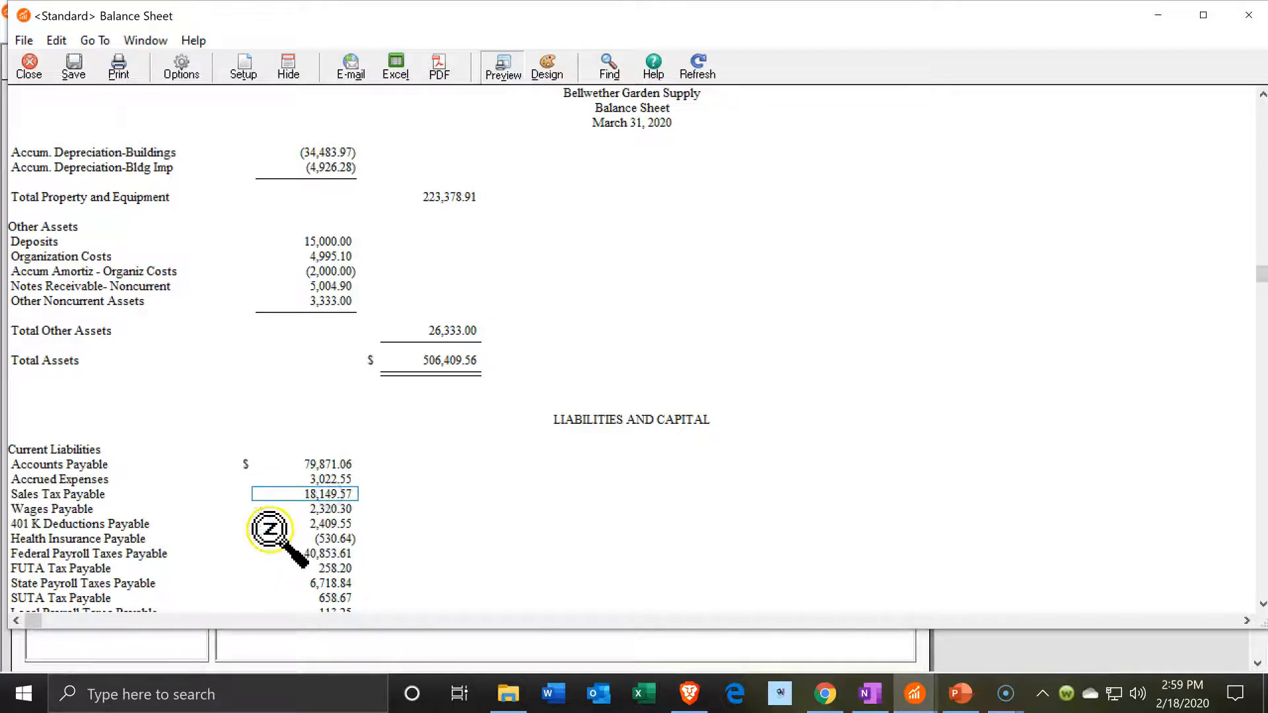
{"action": "double_click", "coordinate": [347, 494]}
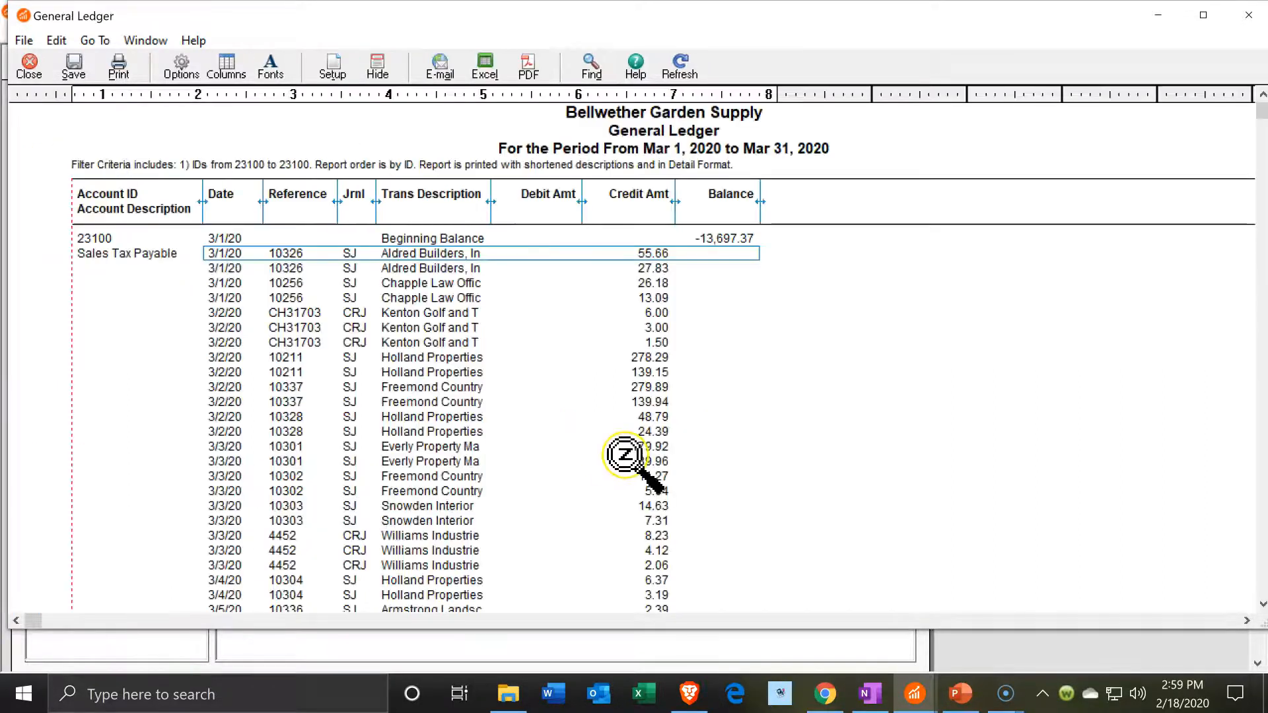
- Review the Mar 21 receipt 2478 entries in the Sales Tax Payable ledger and close the ledger
{"action": "scroll", "coordinate": [625, 455], "scroll_direction": "down", "scroll_amount": 6}
{"action": "scroll", "coordinate": [625, 456], "scroll_direction": "down", "scroll_amount": 15}
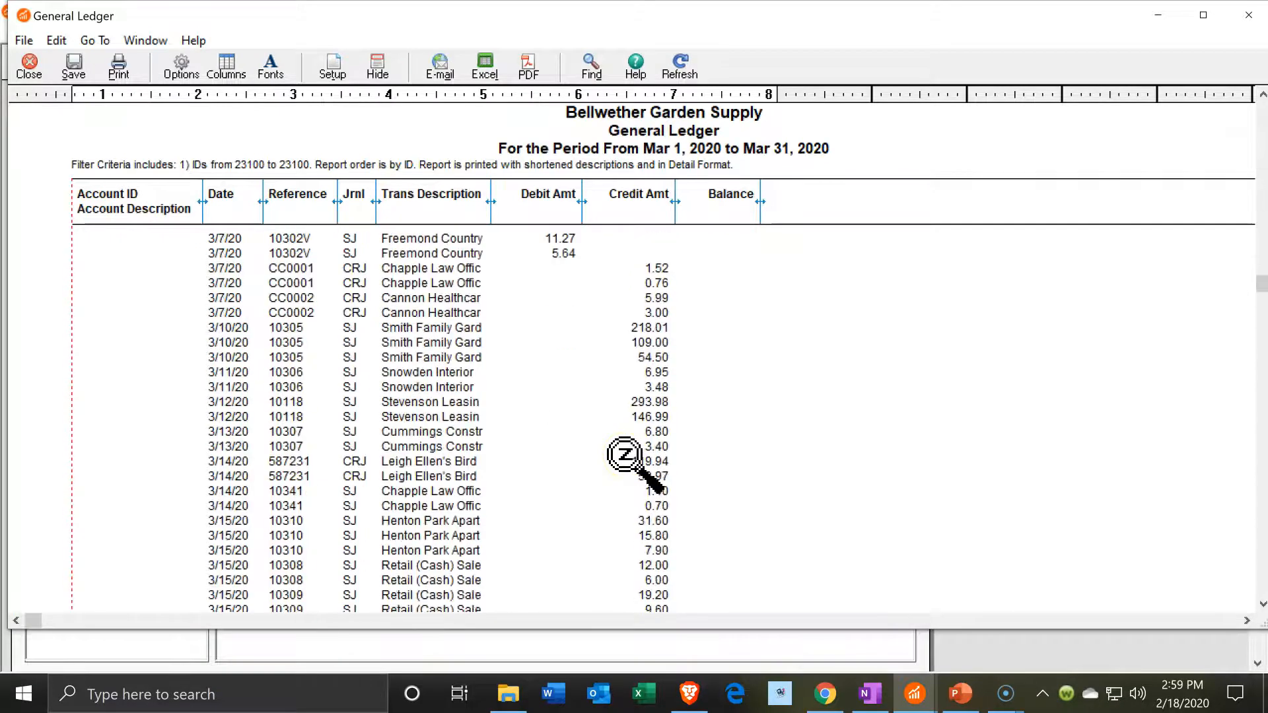
{"action": "scroll", "coordinate": [1127, 453], "scroll_direction": "down", "scroll_amount": 12}
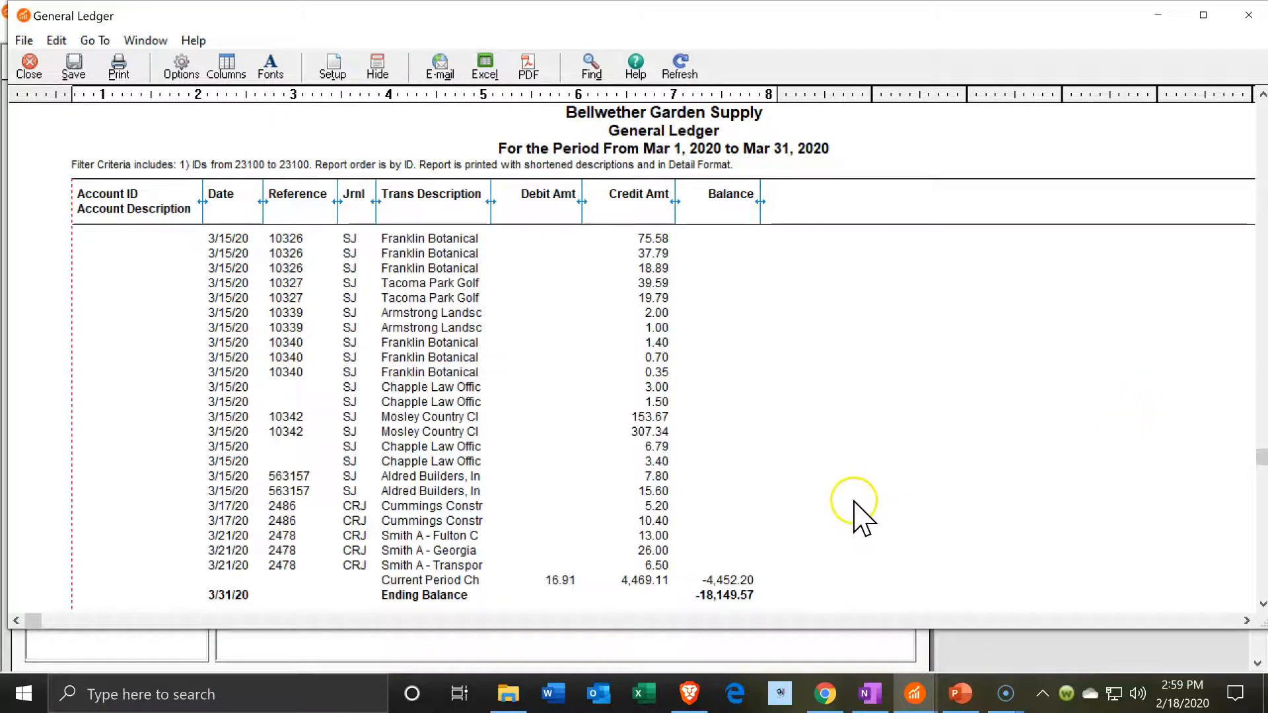
{"action": "scroll", "coordinate": [660, 489], "scroll_direction": "up", "scroll_amount": 2}
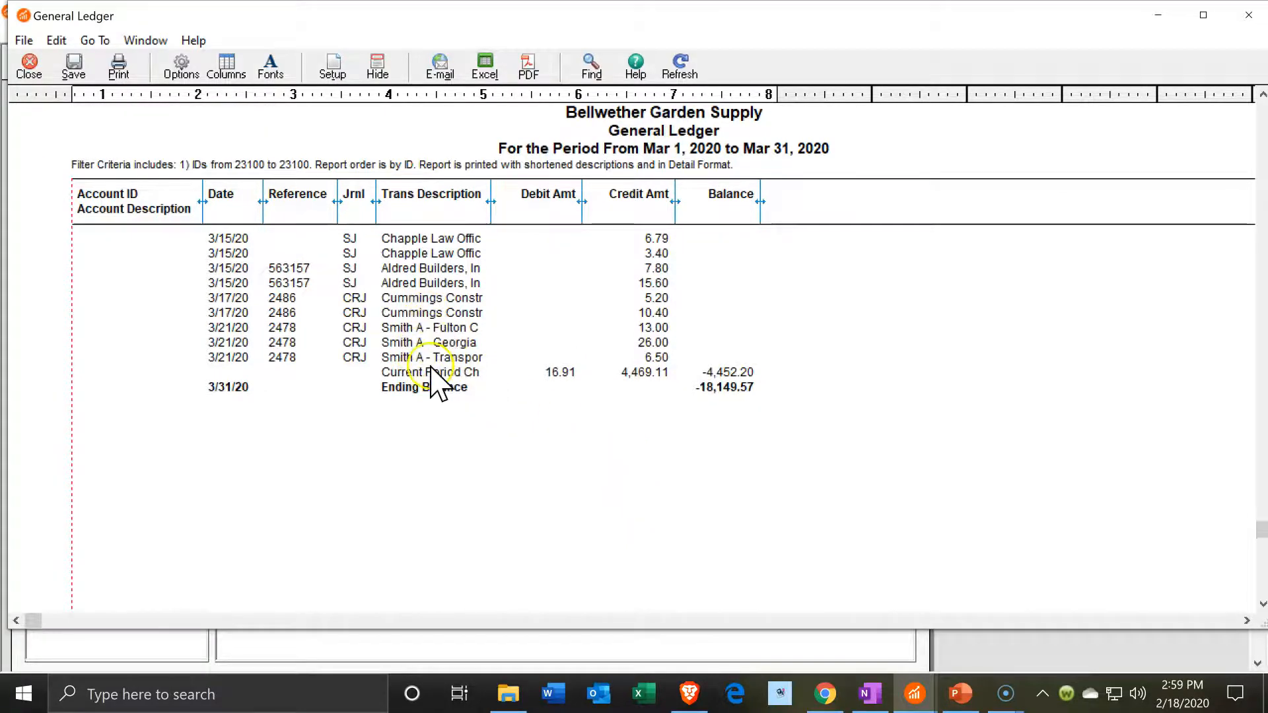
{"action": "left_click", "coordinate": [1246, 15]}
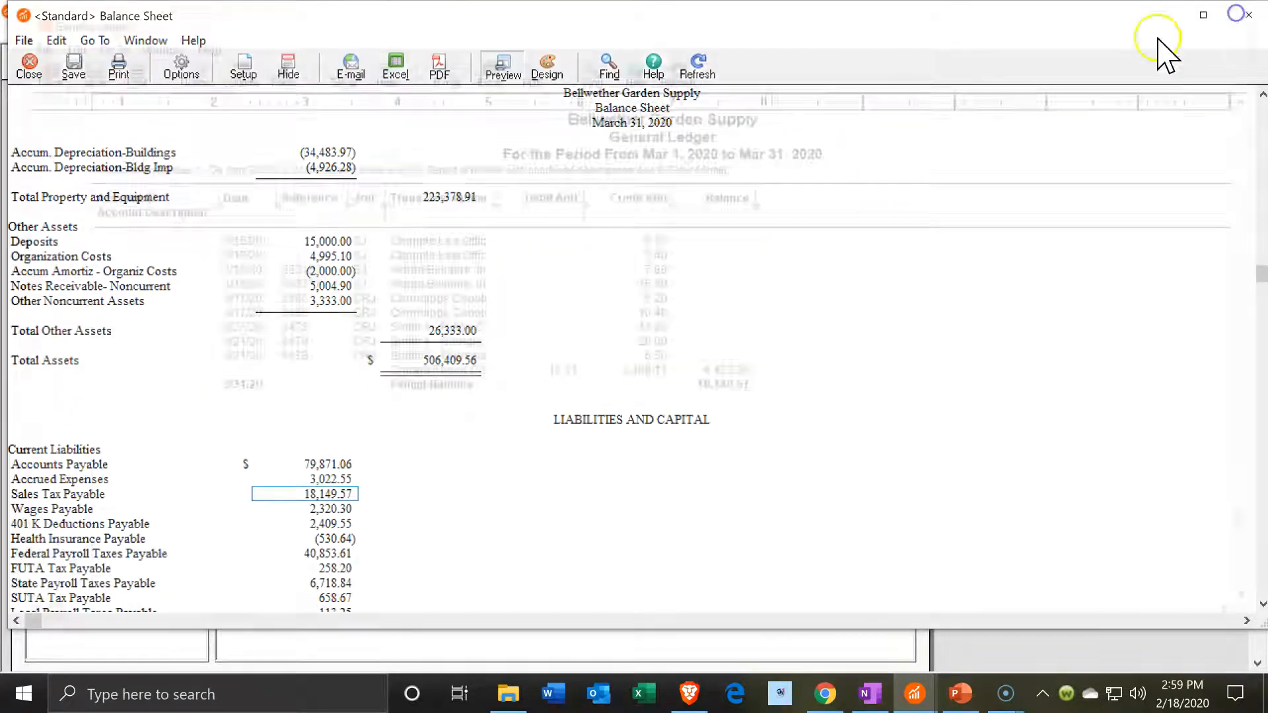
- Drill from the Balance Sheet's Inventory amount into its general ledger and locate the Mar 21 entry for receipt 2478
{"action": "scroll", "coordinate": [274, 363], "scroll_direction": "up", "scroll_amount": 3}
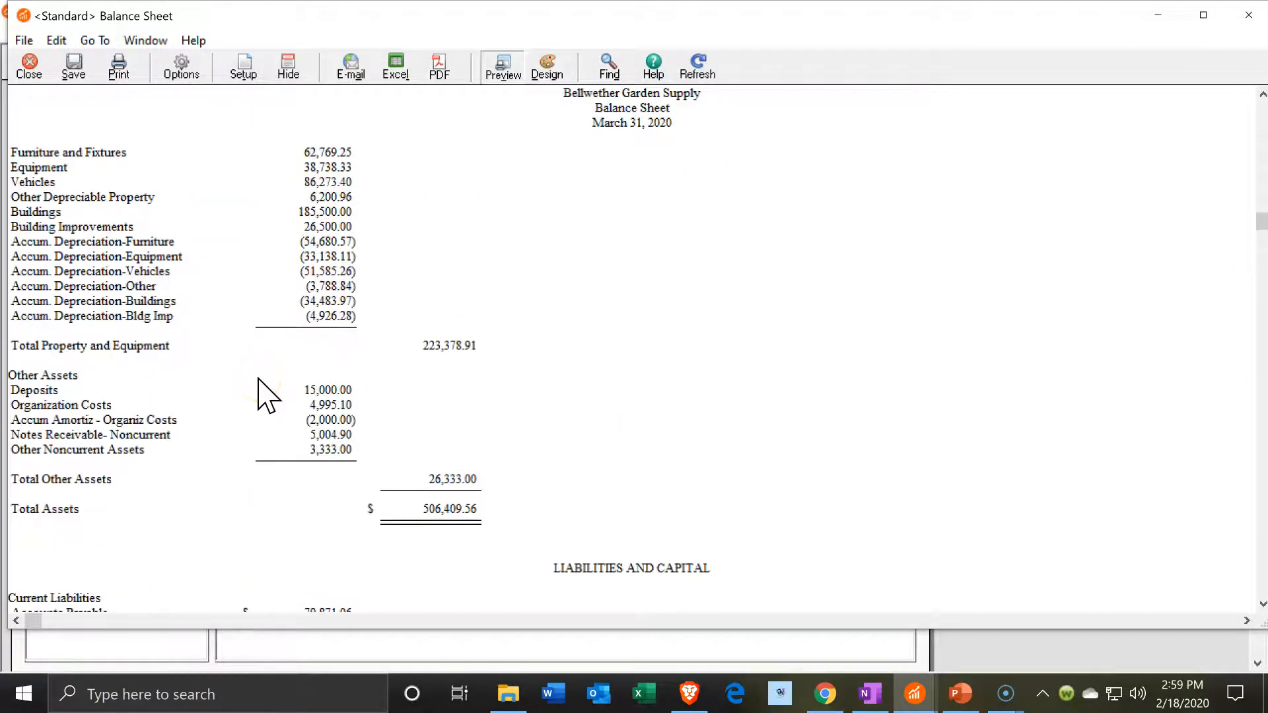
{"action": "scroll", "coordinate": [259, 381], "scroll_direction": "up", "scroll_amount": 6}
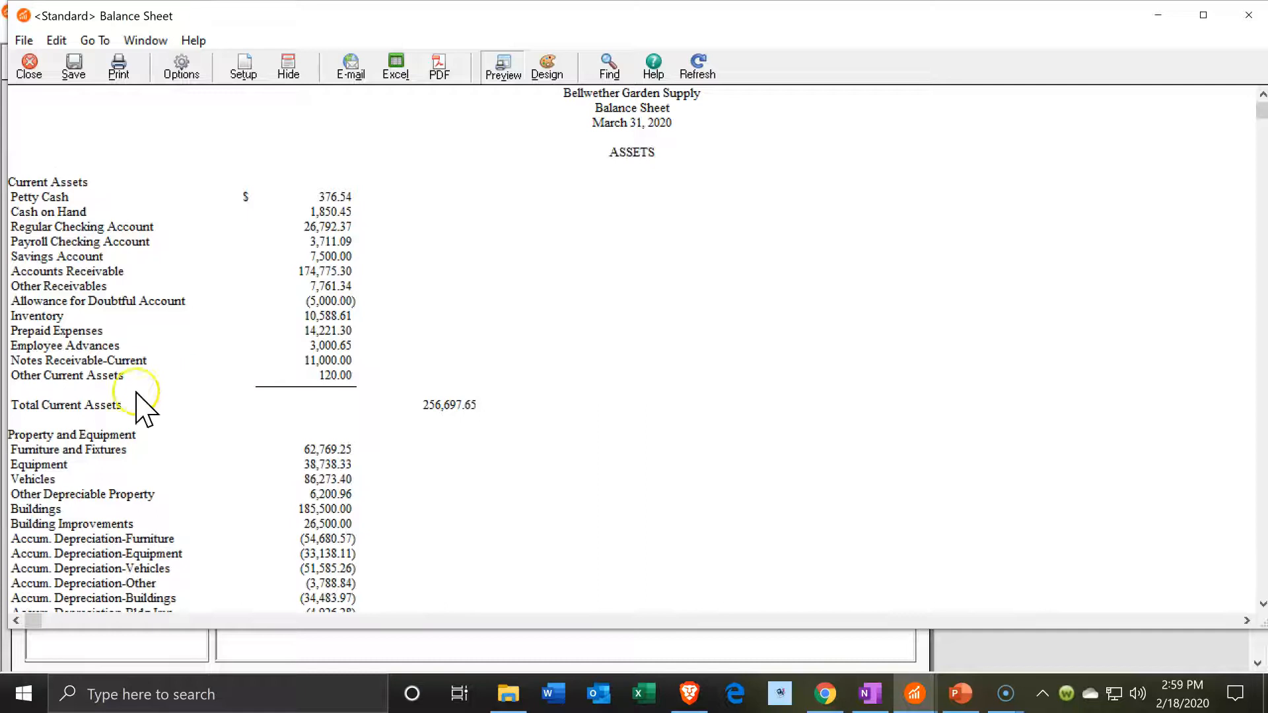
{"action": "double_click", "coordinate": [323, 314]}
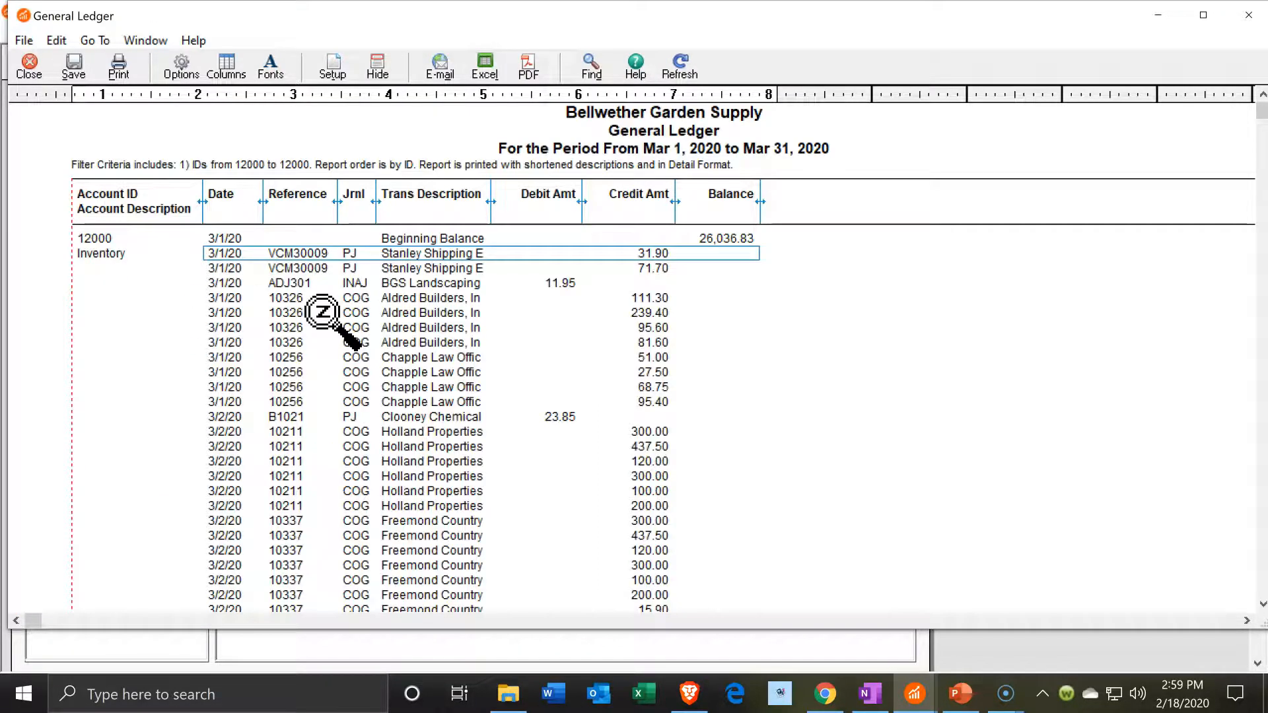
{"action": "scroll", "coordinate": [330, 380], "scroll_direction": "down", "scroll_amount": 3}
{"action": "scroll", "coordinate": [331, 380], "scroll_direction": "down", "scroll_amount": 9}
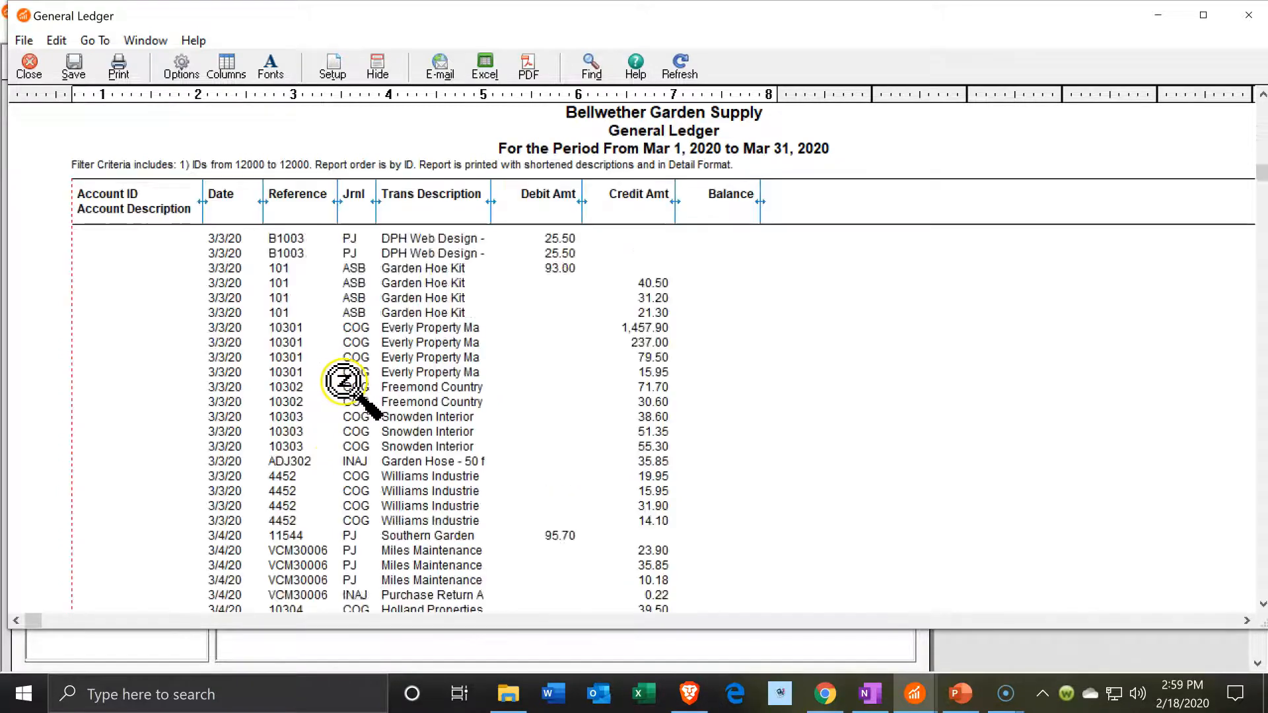
{"action": "left_click_drag", "start_coordinate": [1256, 199], "coordinate": [1257, 442]}
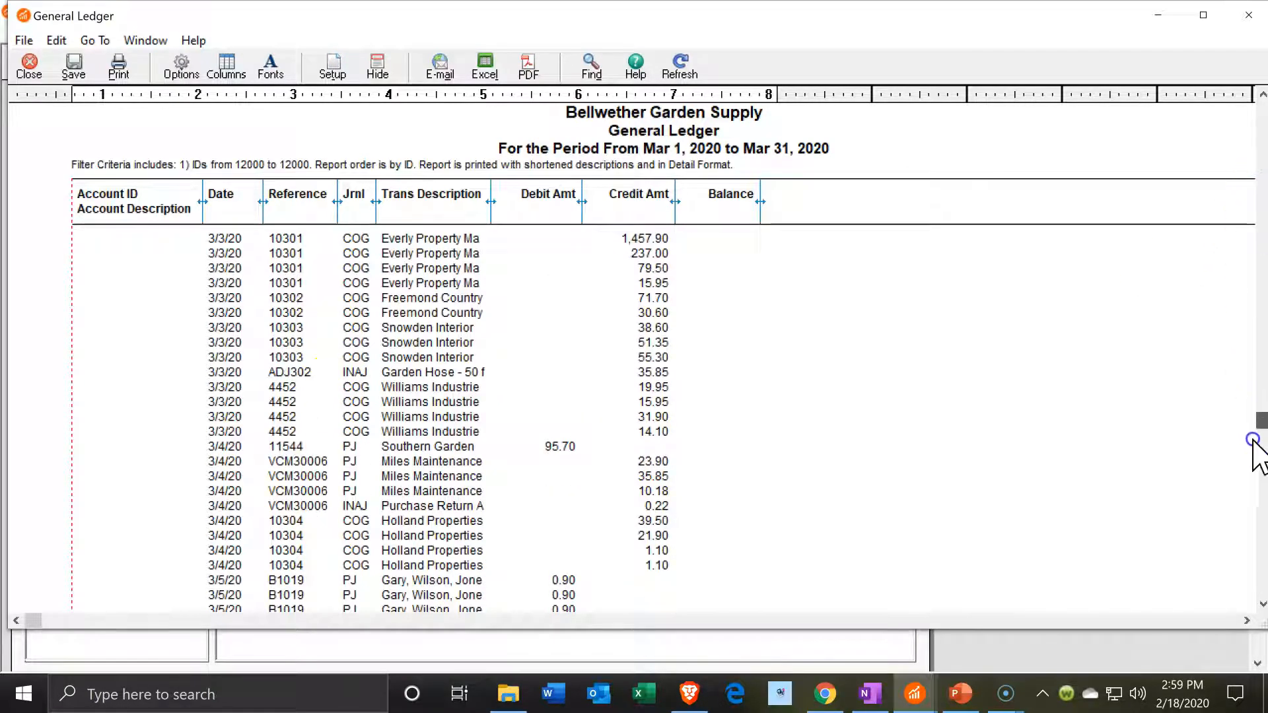
{"action": "left_click_drag", "start_coordinate": [1264, 606], "coordinate": [1261, 608]}
{"action": "scroll", "coordinate": [264, 450], "scroll_direction": "up", "scroll_amount": 6}
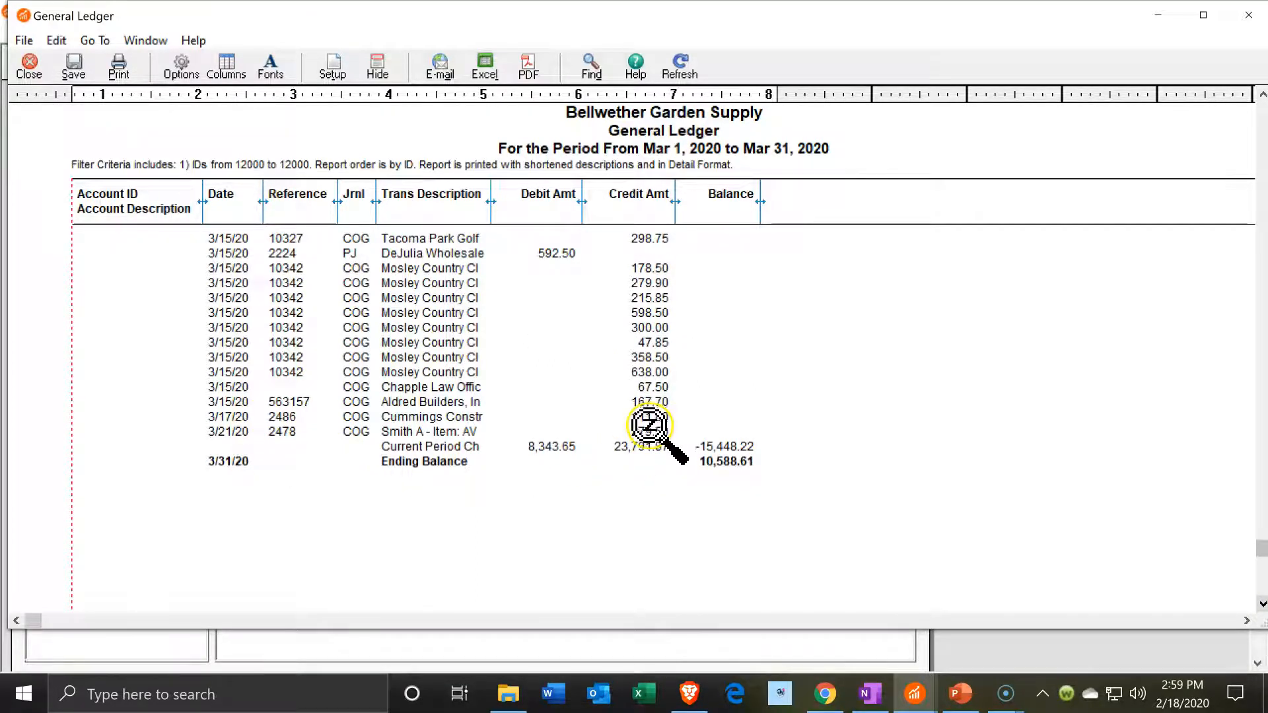
- Inspect receipt 2478 from the Inventory ledger, close it, and return to the Balance Sheet
{"action": "double_click", "coordinate": [648, 431]}
{"action": "left_click", "coordinate": [522, 390]}
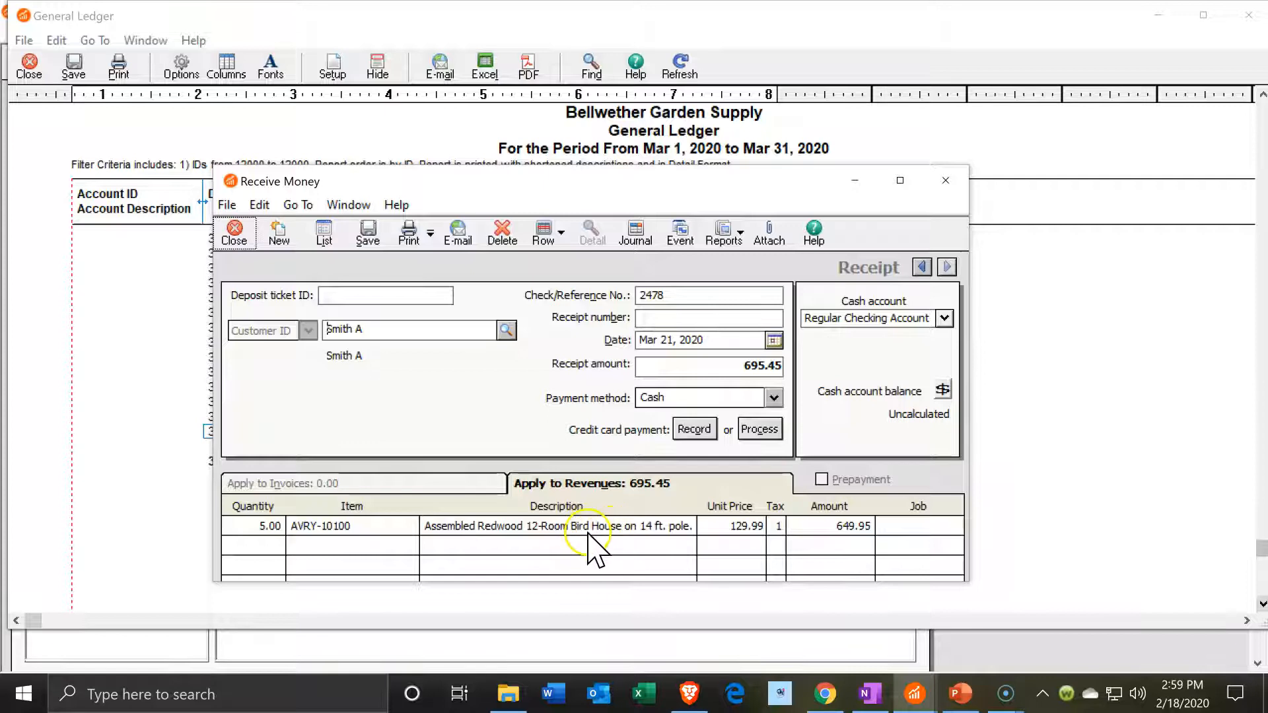
{"action": "left_click", "coordinate": [945, 181]}
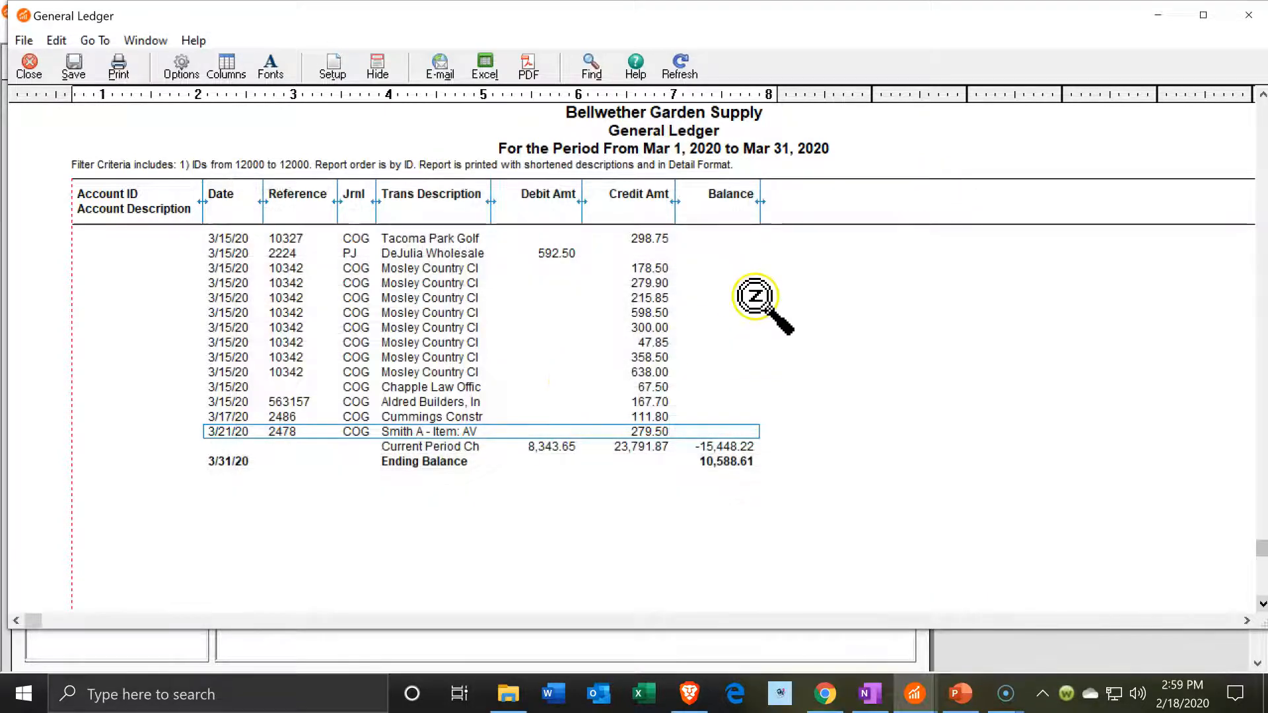
{"action": "left_click", "coordinate": [1234, 23]}
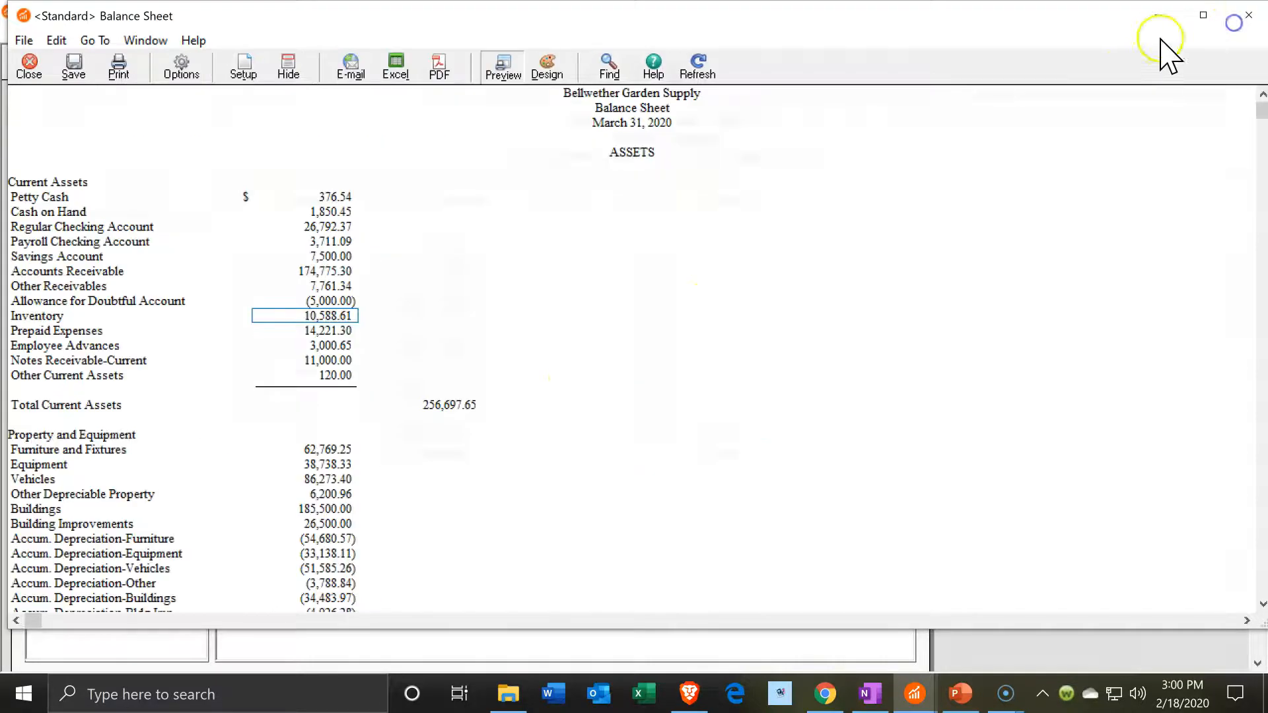
- Drill from the Income/Earnings report's current-month Product Cost - Aviary into its ledger, check the receipt 2478 entry, and return to the report
{"action": "left_click", "coordinate": [911, 695]}
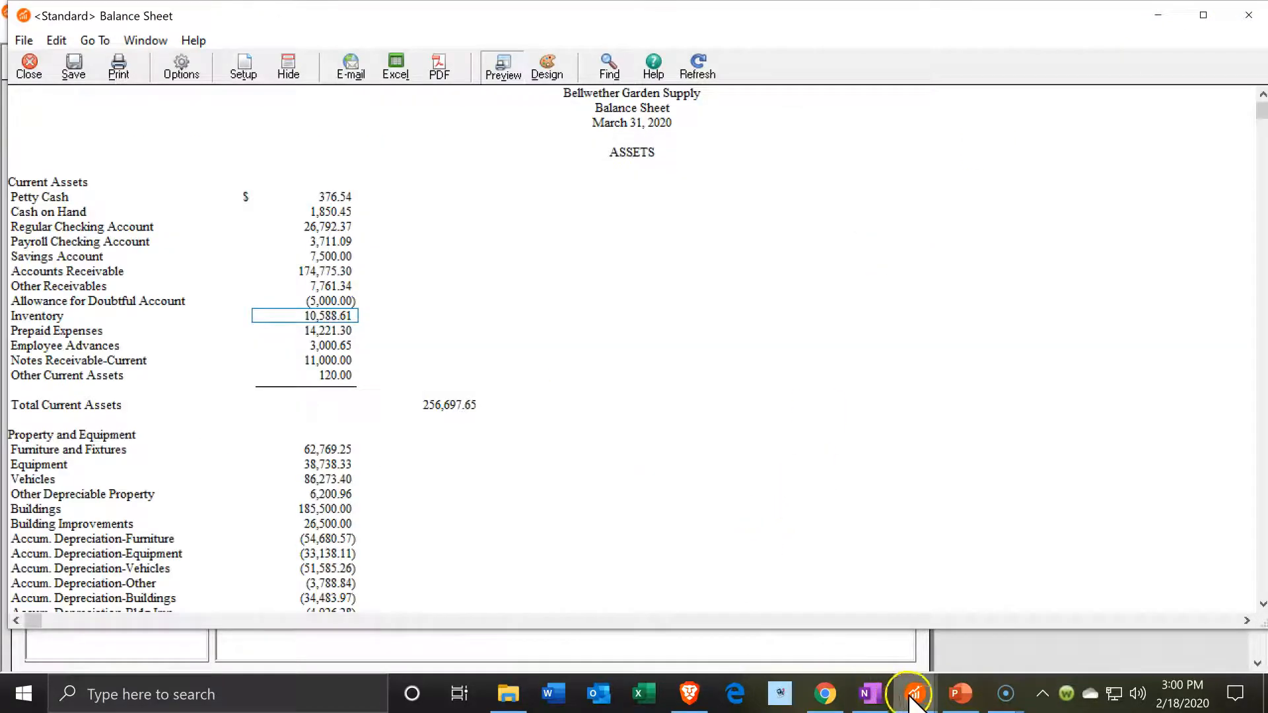
{"action": "left_click", "coordinate": [893, 633]}
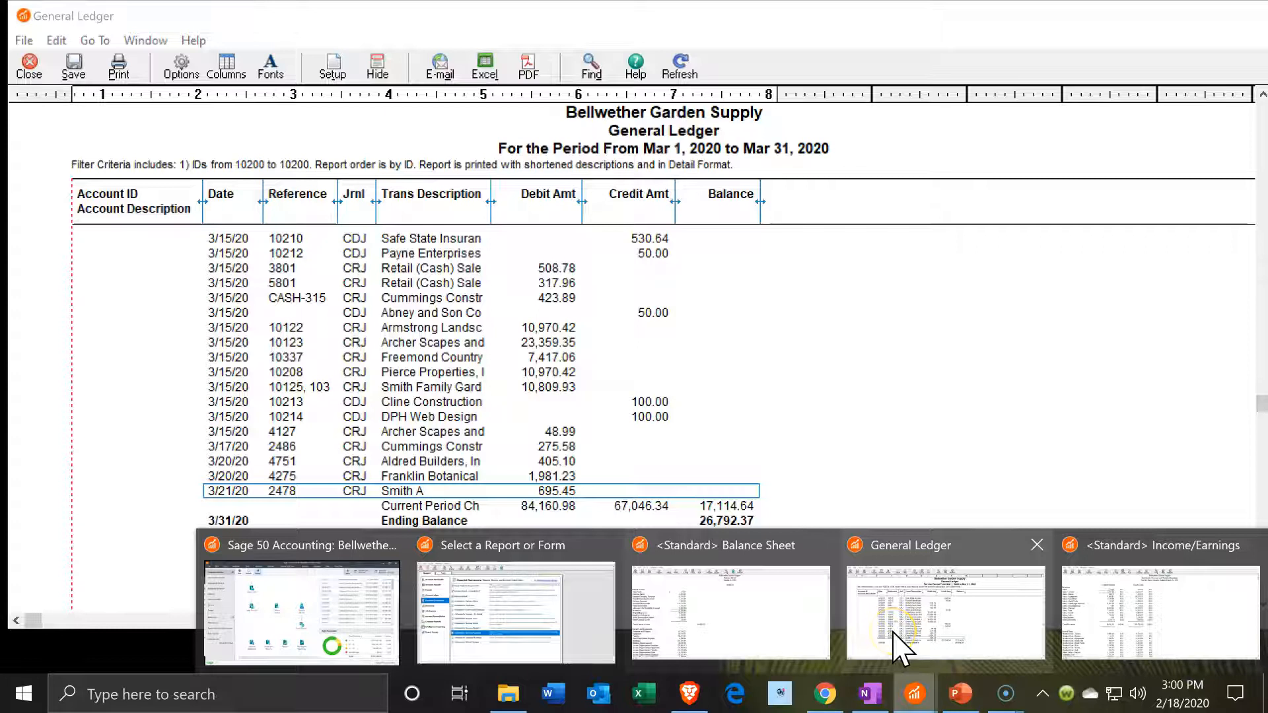
{"action": "left_click", "coordinate": [677, 618]}
{"action": "left_click", "coordinate": [1179, 606]}
{"action": "scroll", "coordinate": [317, 367], "scroll_direction": "down", "scroll_amount": 2}
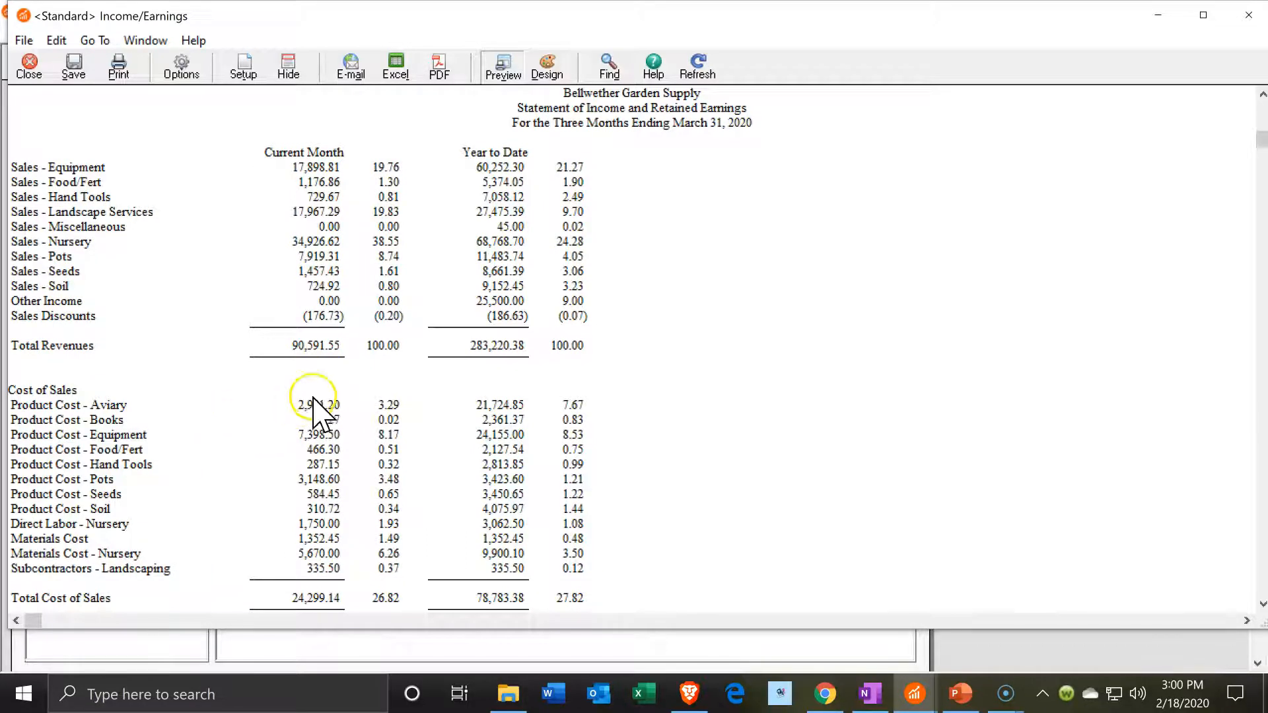
{"action": "double_click", "coordinate": [309, 405]}
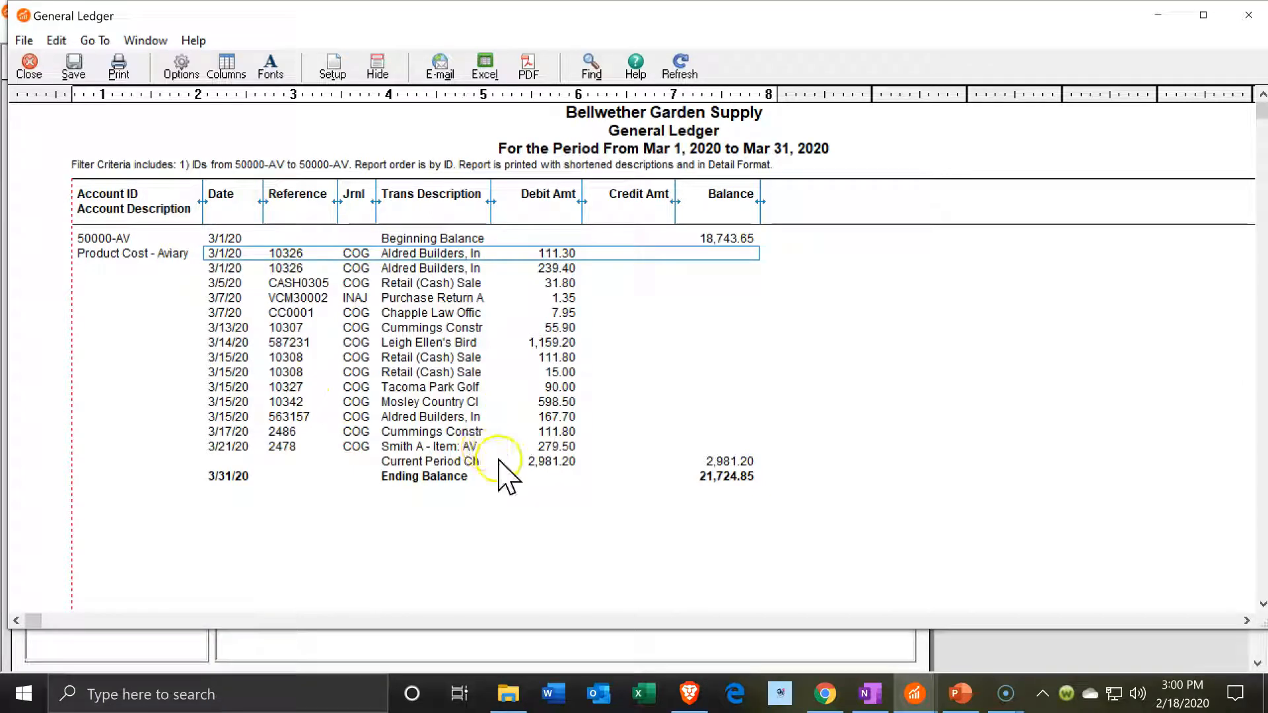
{"action": "double_click", "coordinate": [551, 443]}
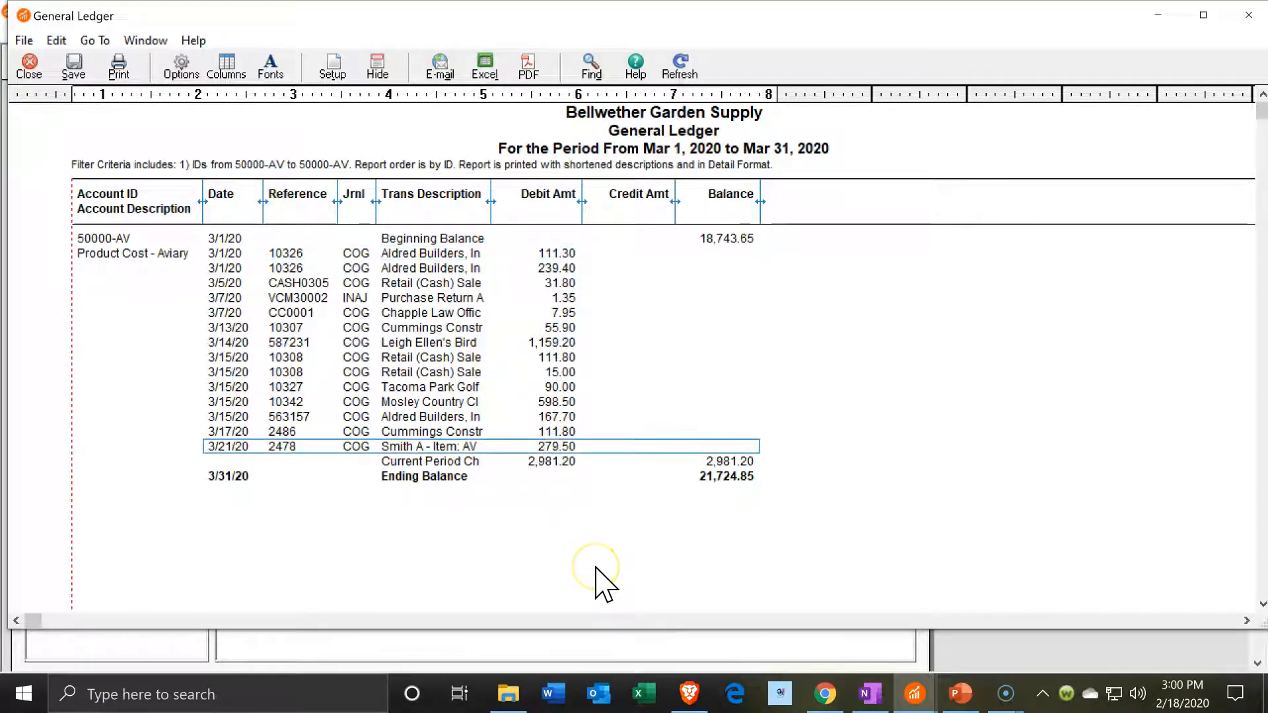
{"action": "left_click", "coordinate": [1240, 25]}
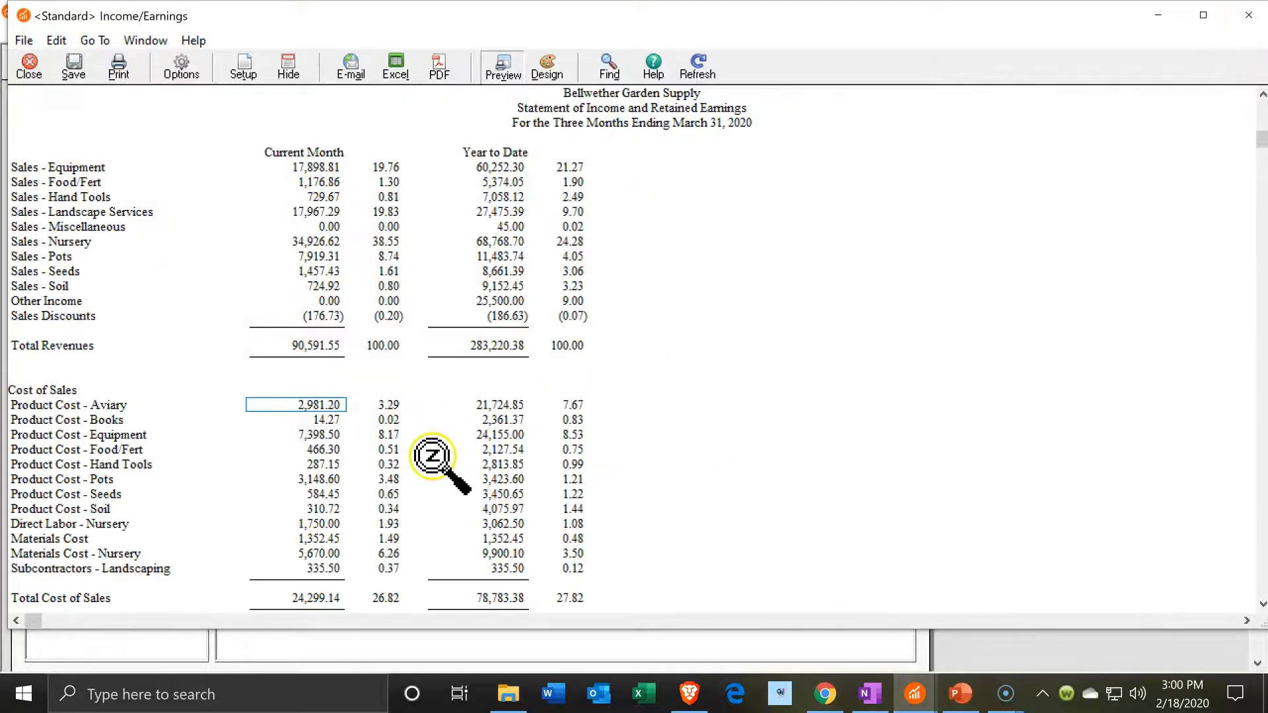
- Switch from the Income/Earnings report back to the Balance Sheet to review the Inventory line
{"action": "left_click", "coordinate": [913, 694]}
{"action": "left_click", "coordinate": [914, 681]}
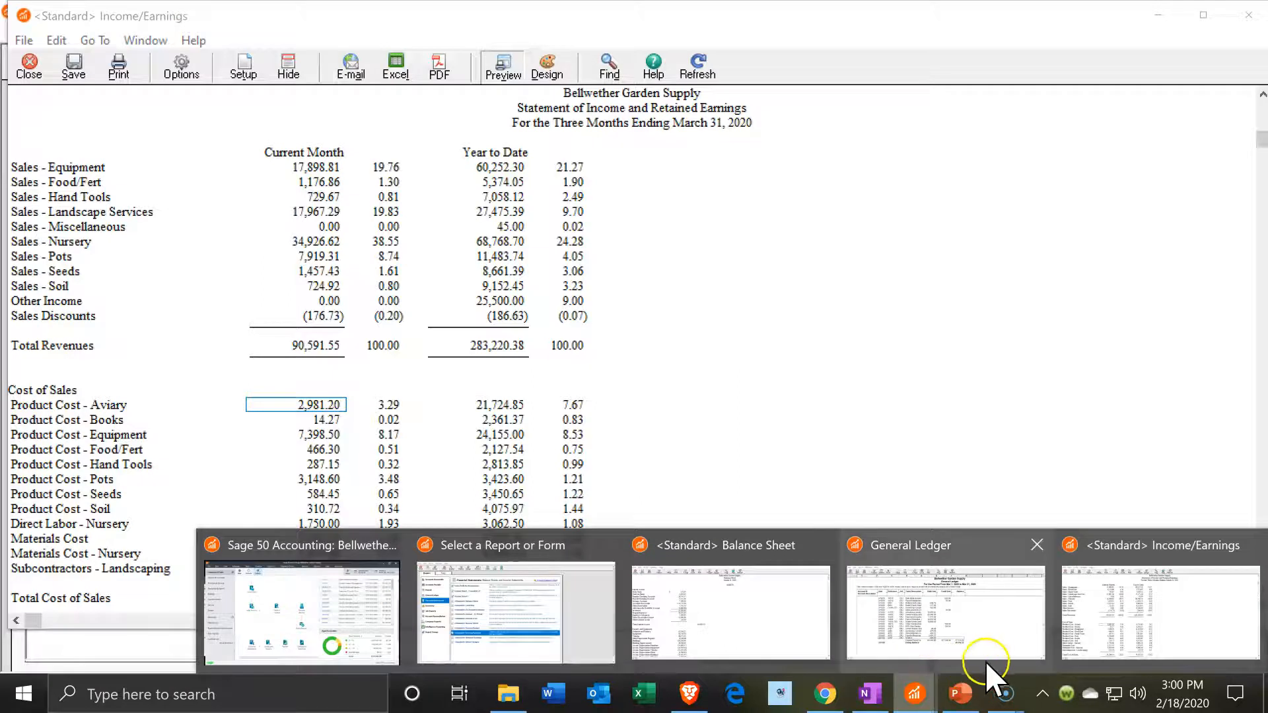
{"action": "mouse_move", "coordinate": [987, 657]}
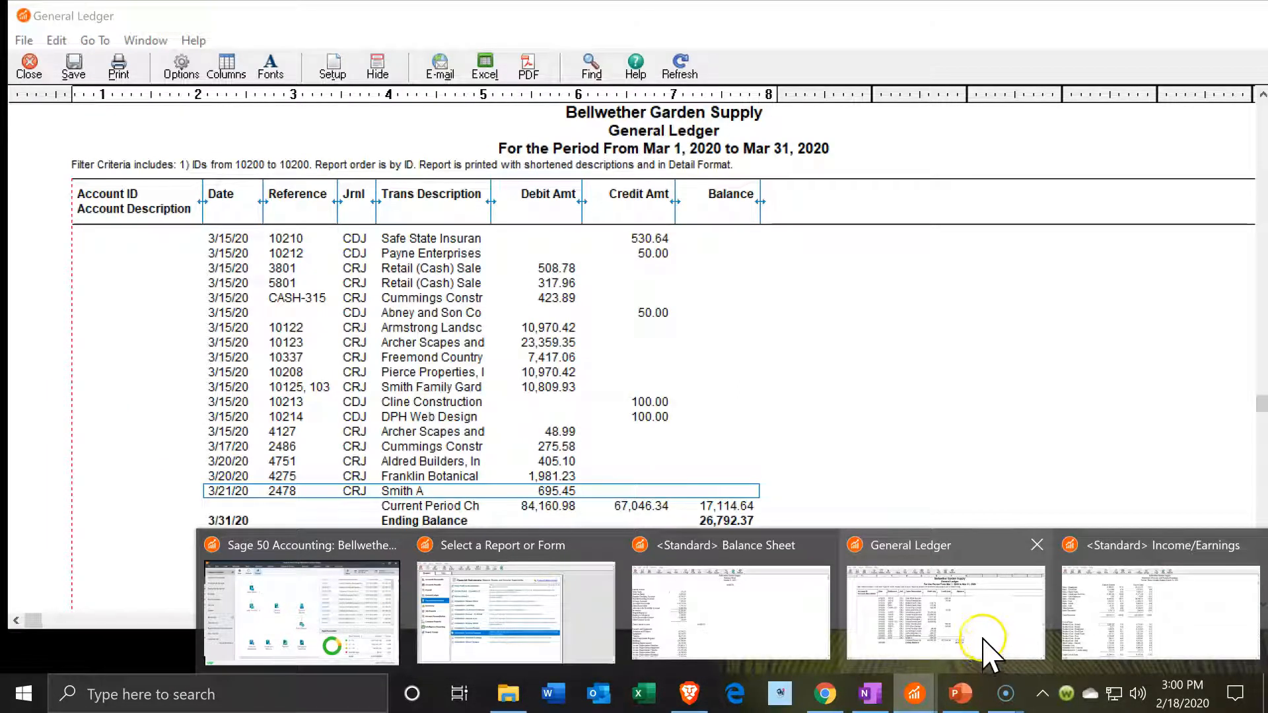
{"action": "left_click", "coordinate": [782, 611]}
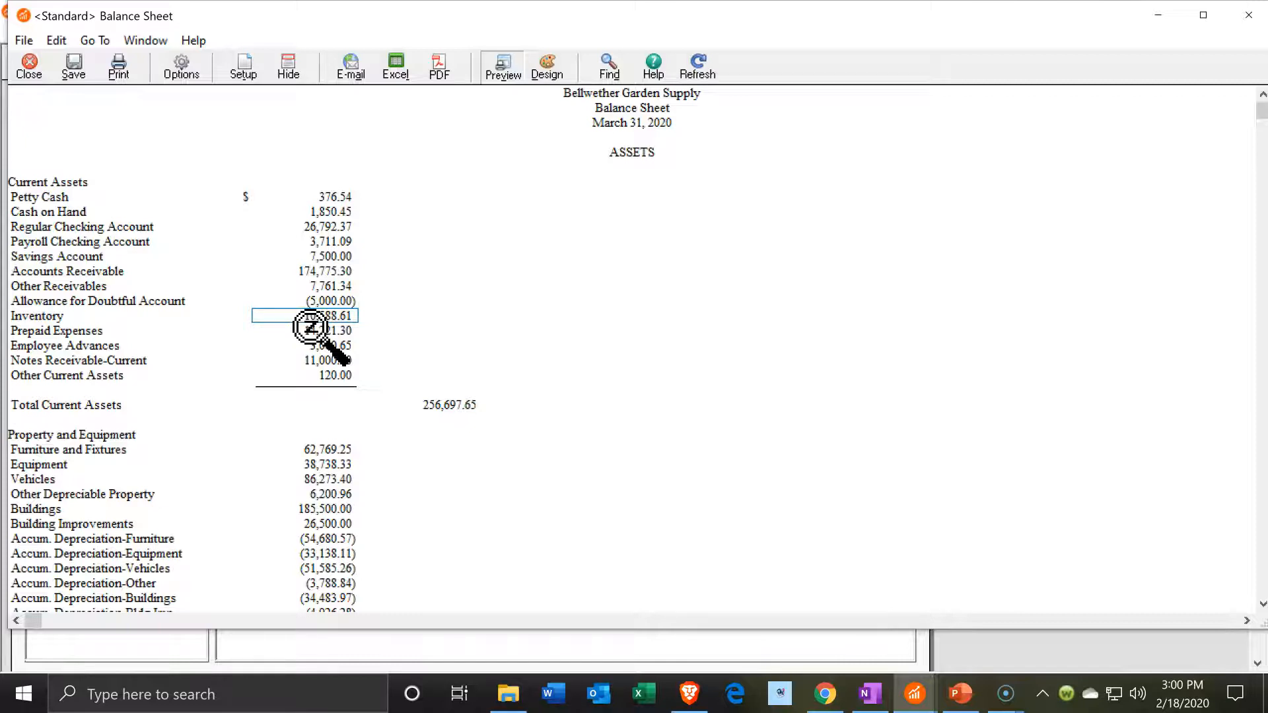
- Minimize the open financial reports and return to the Customers & Sales page
{"action": "left_click", "coordinate": [1172, 21]}
{"action": "left_click", "coordinate": [1173, 25]}
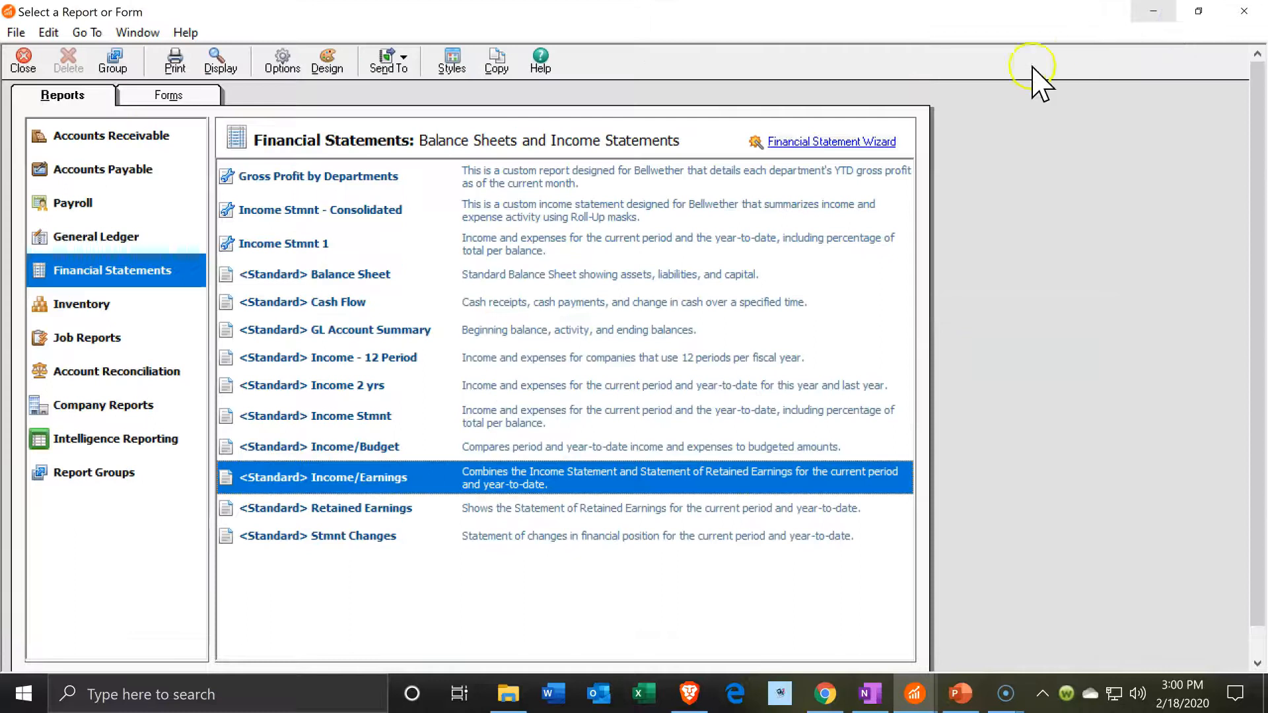
{"action": "left_click", "coordinate": [917, 702]}
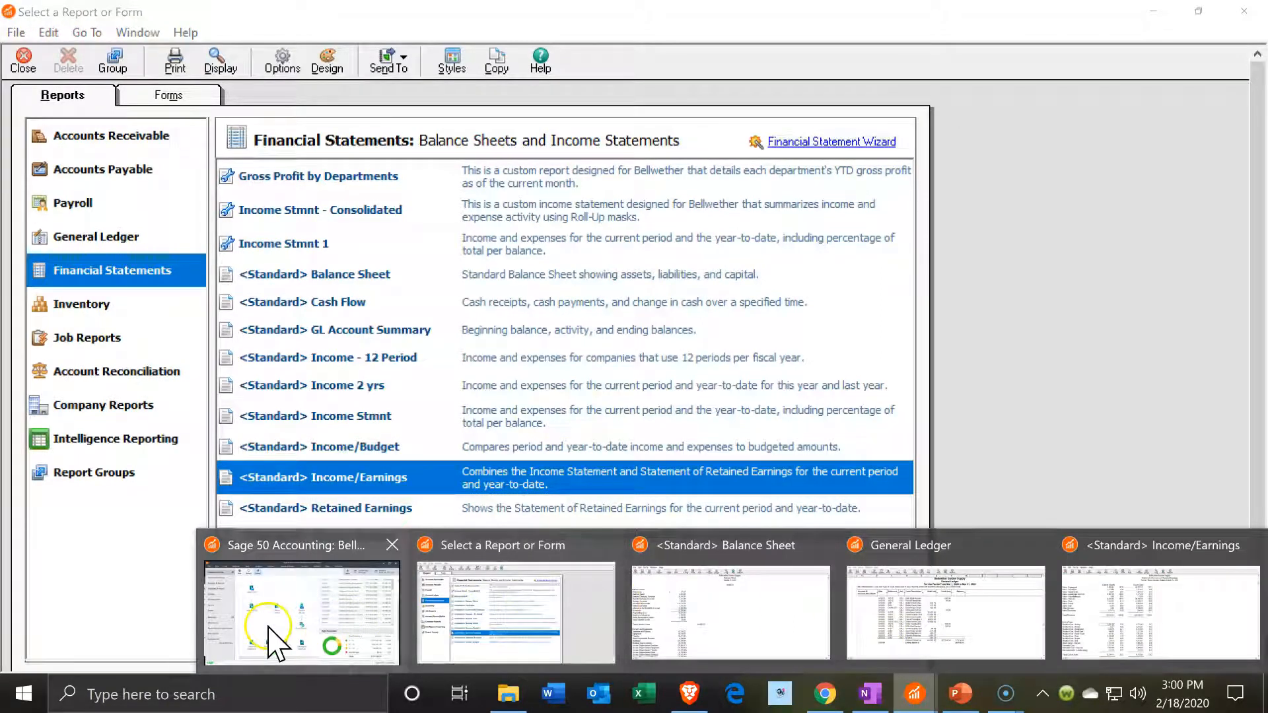
{"action": "left_click", "coordinate": [270, 629]}
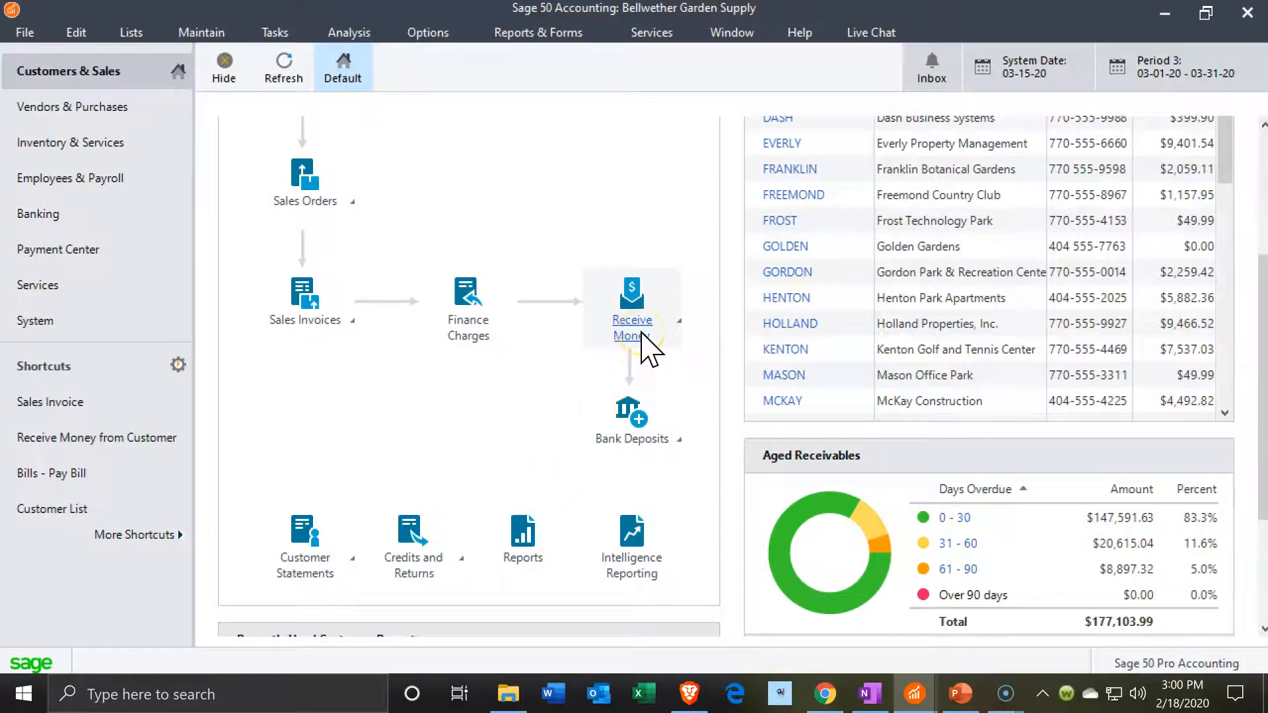
- Open a new bank deposit for the Regular Checking Account, review the receipts available for deposit, and close it without saving
{"action": "mouse_move", "coordinate": [669, 444]}
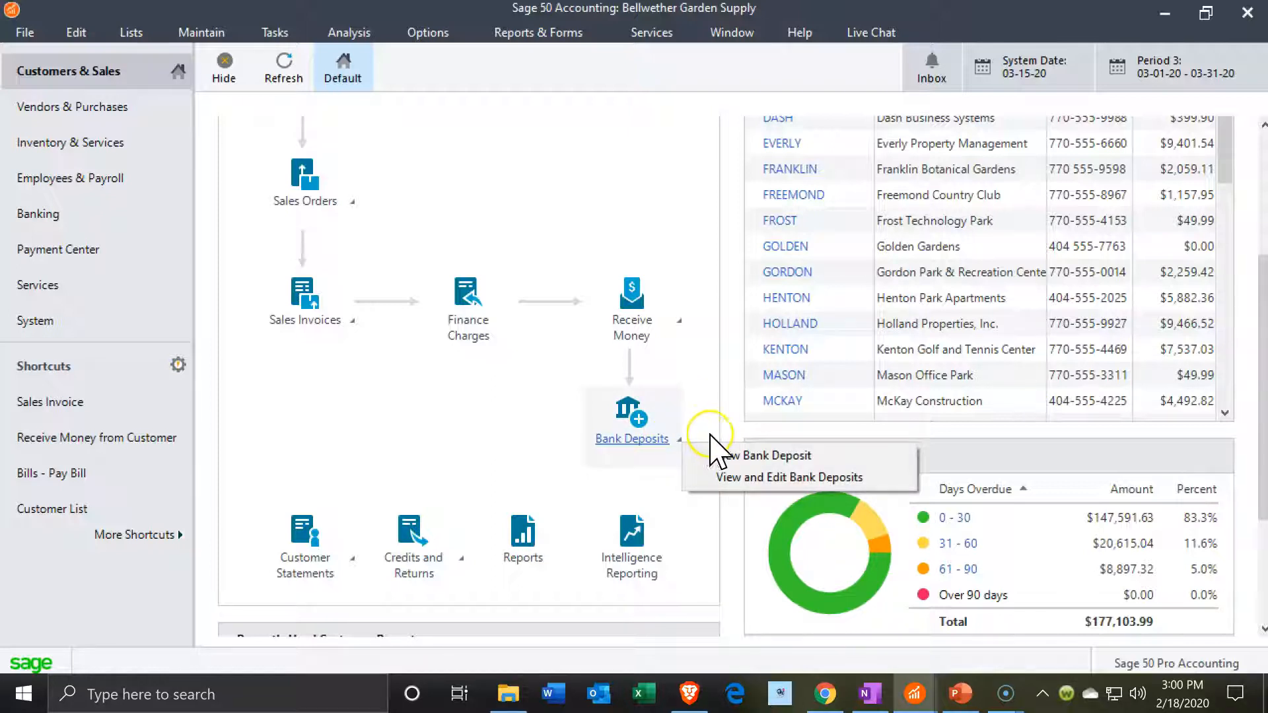
{"action": "left_click", "coordinate": [718, 456]}
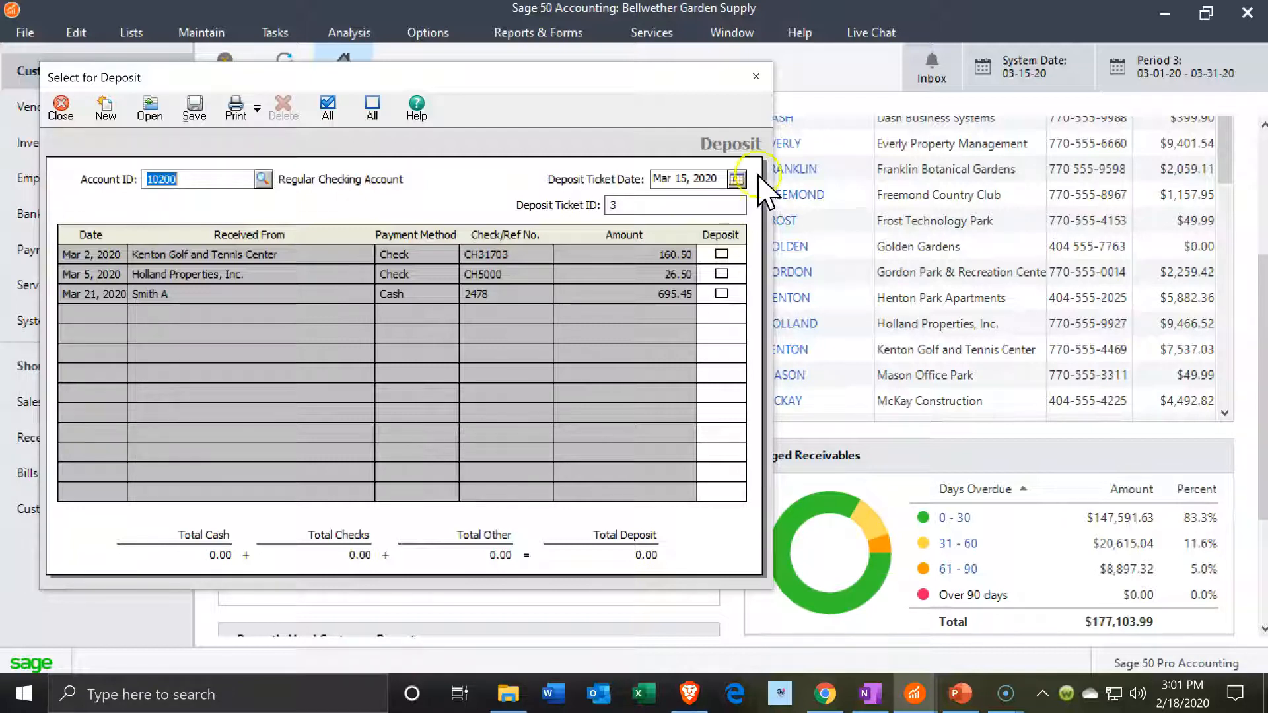
{"action": "left_click", "coordinate": [756, 77]}
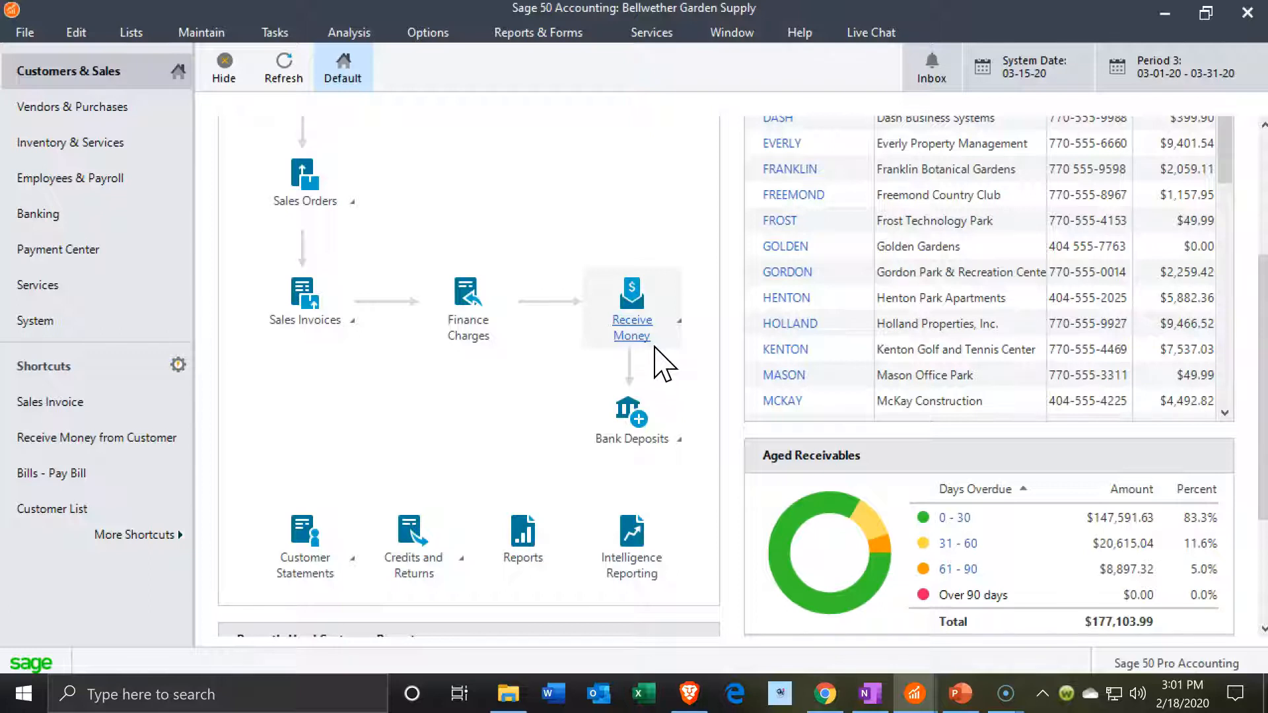
{"action": "left_click", "coordinate": [669, 450]}
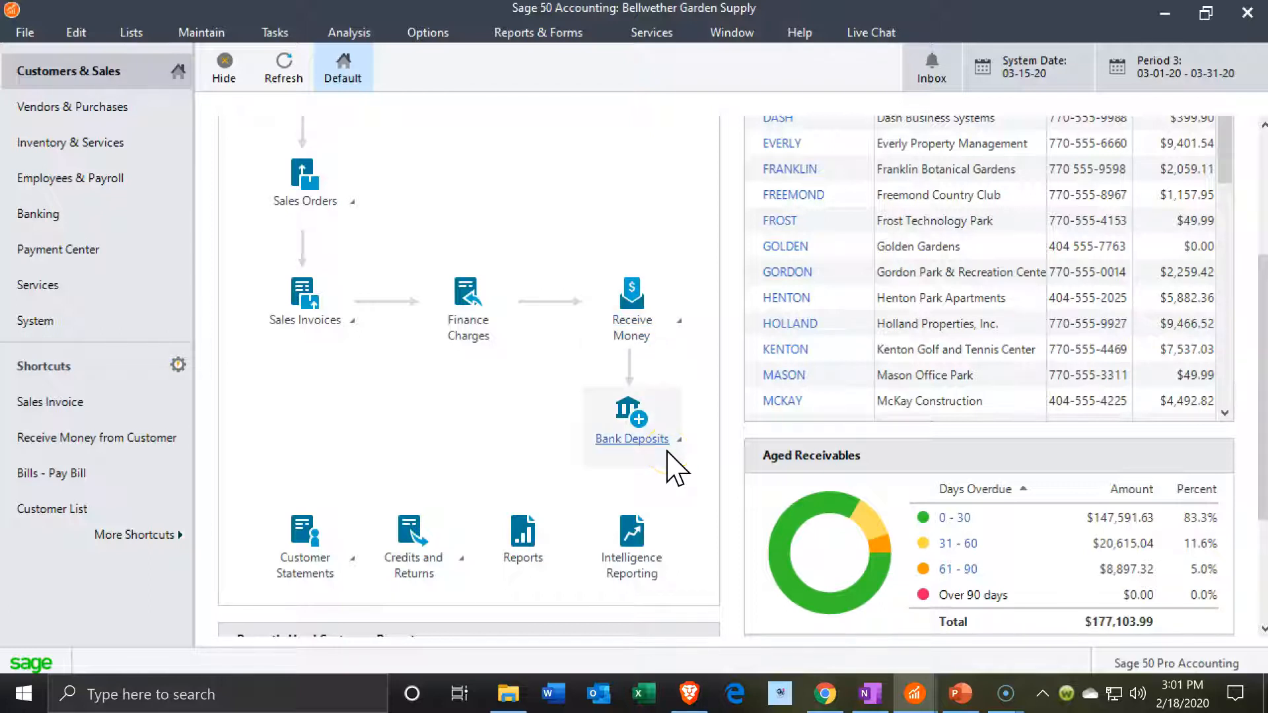
- Open the list of existing bank deposits, review the receipts in the 3/14/2020 deposit ticket 0314071, and close that deposit
{"action": "left_click", "coordinate": [667, 444]}
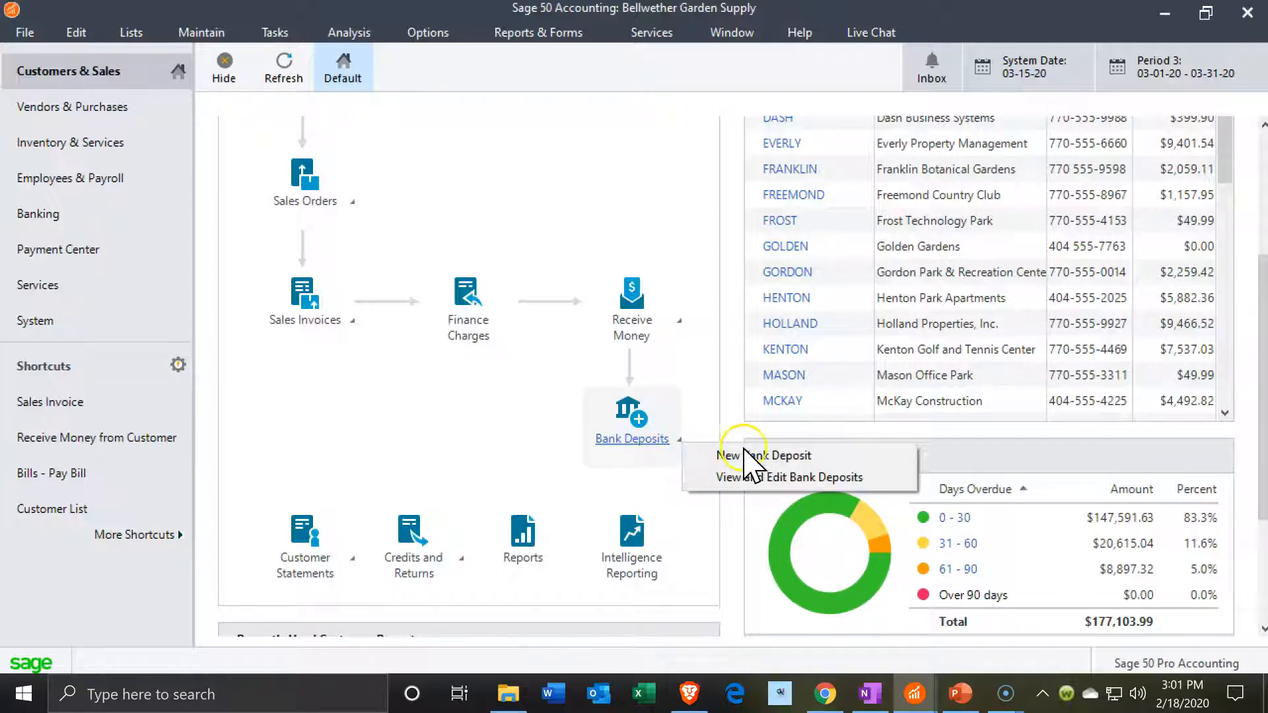
{"action": "left_click", "coordinate": [781, 455]}
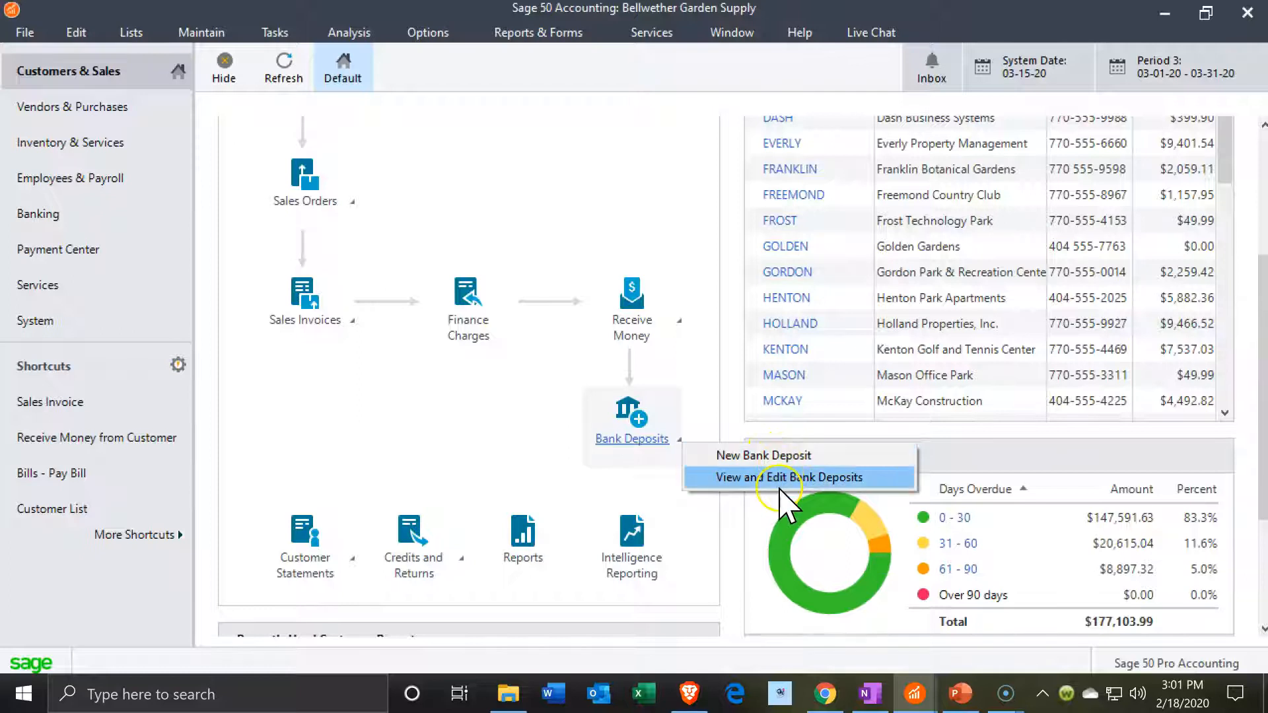
{"action": "left_click", "coordinate": [782, 477]}
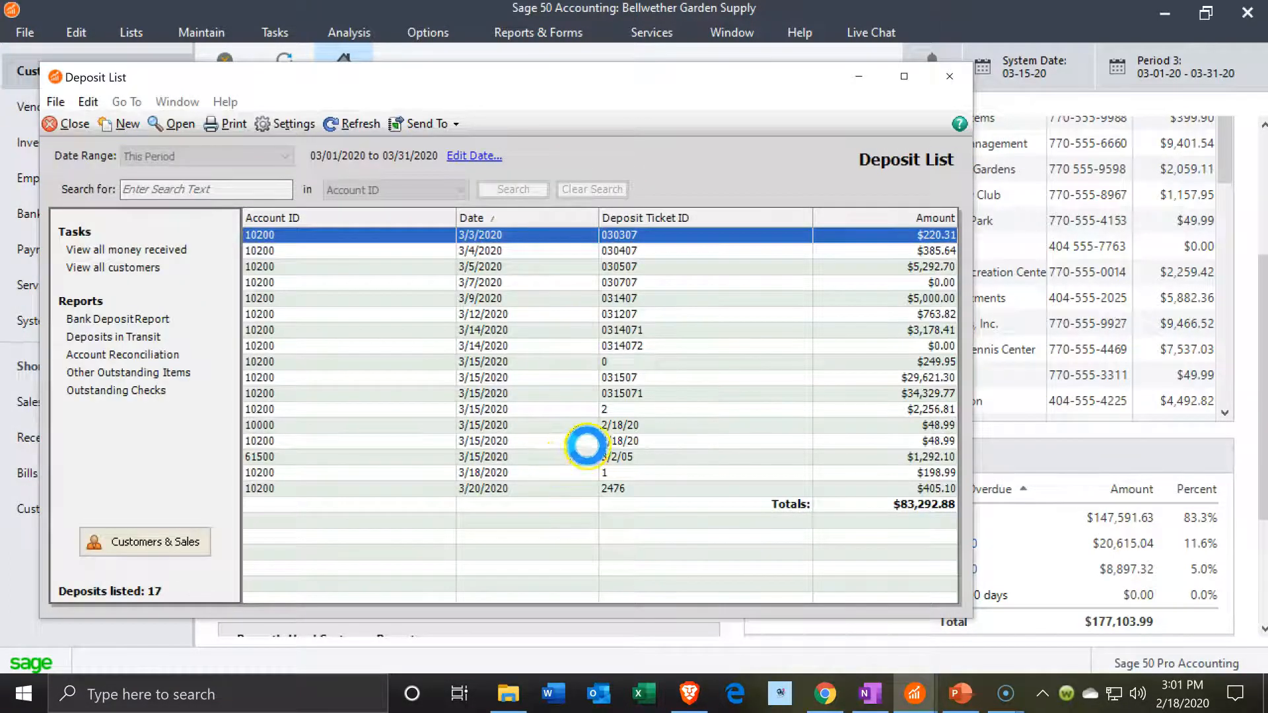
{"action": "left_click", "coordinate": [904, 330]}
{"action": "double_click", "coordinate": [905, 330]}
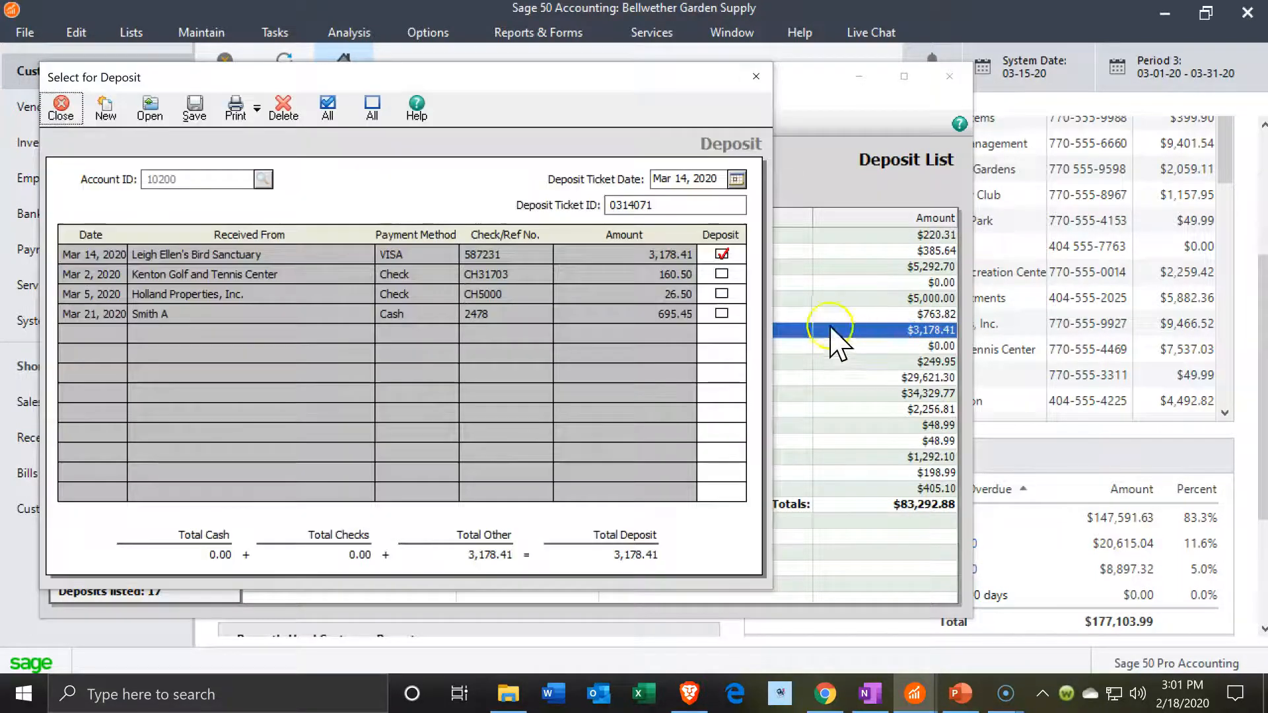
{"action": "left_click", "coordinate": [757, 76]}
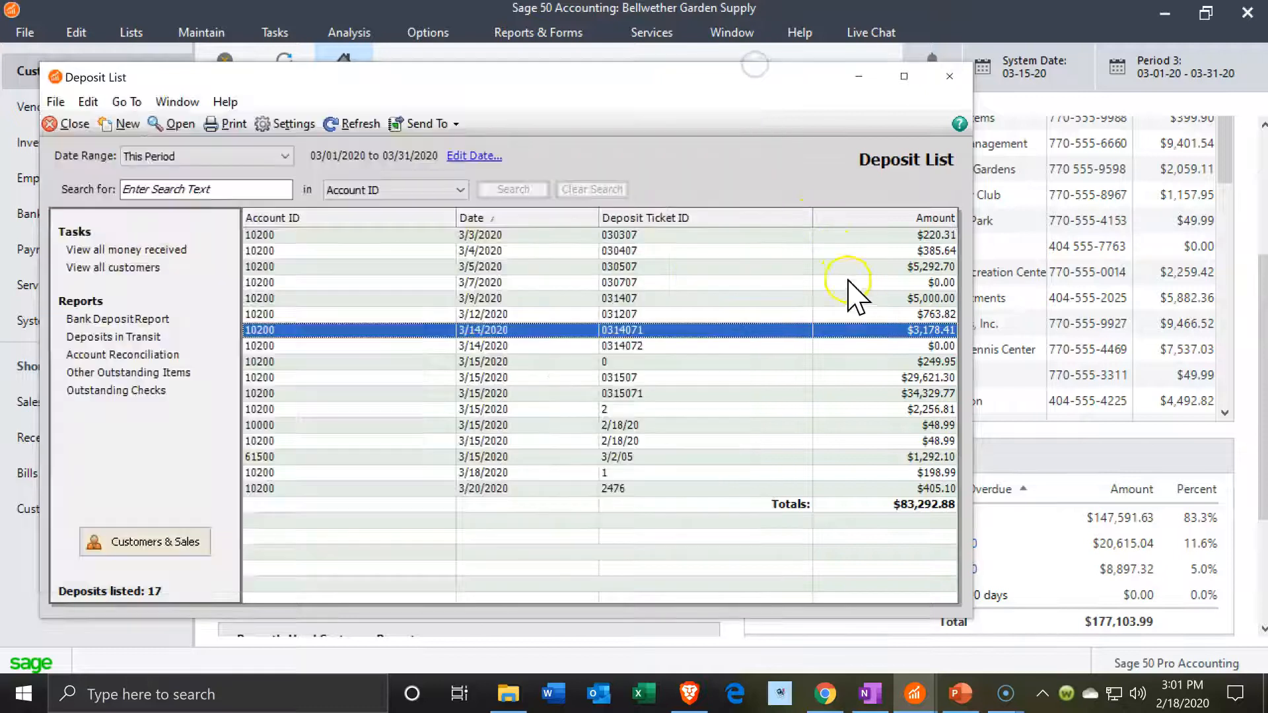
- Check the 3/14/2020 deposit ticket 0314072 and the receipts in the 3/15/2020 ticket 0, and close the Deposit List
{"action": "left_click", "coordinate": [866, 346]}
{"action": "double_click", "coordinate": [867, 353]}
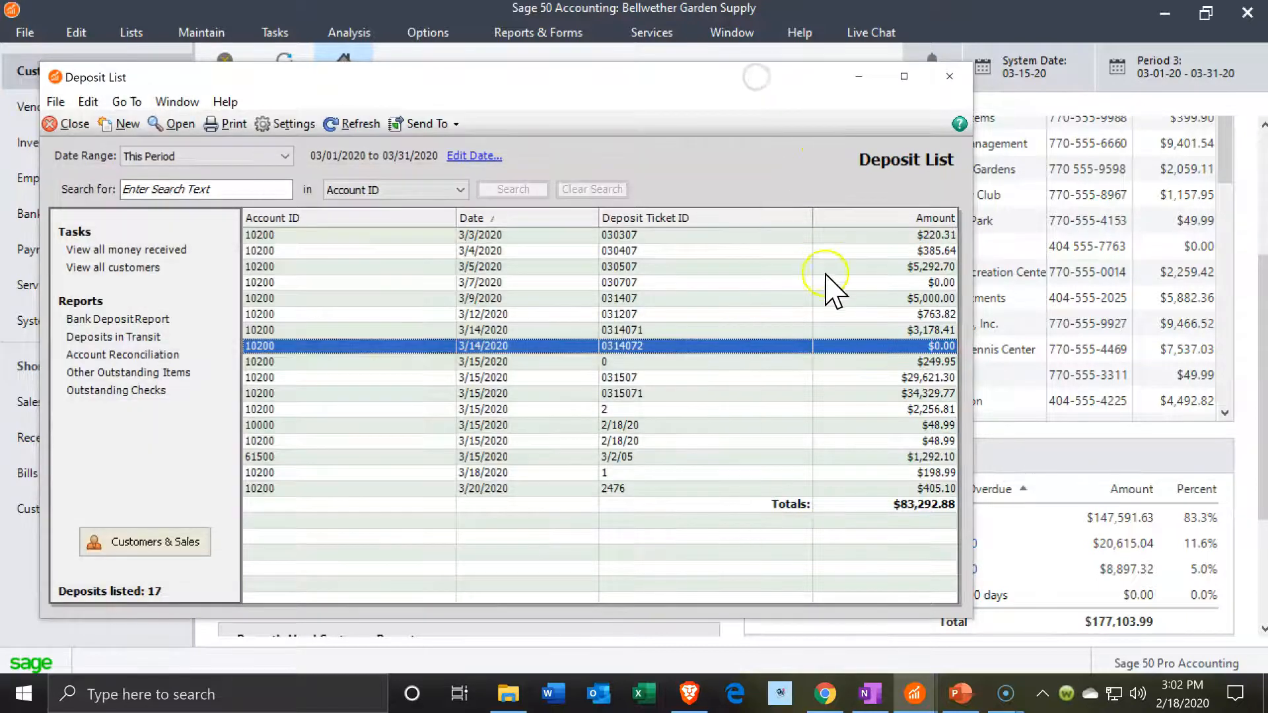
{"action": "double_click", "coordinate": [847, 362]}
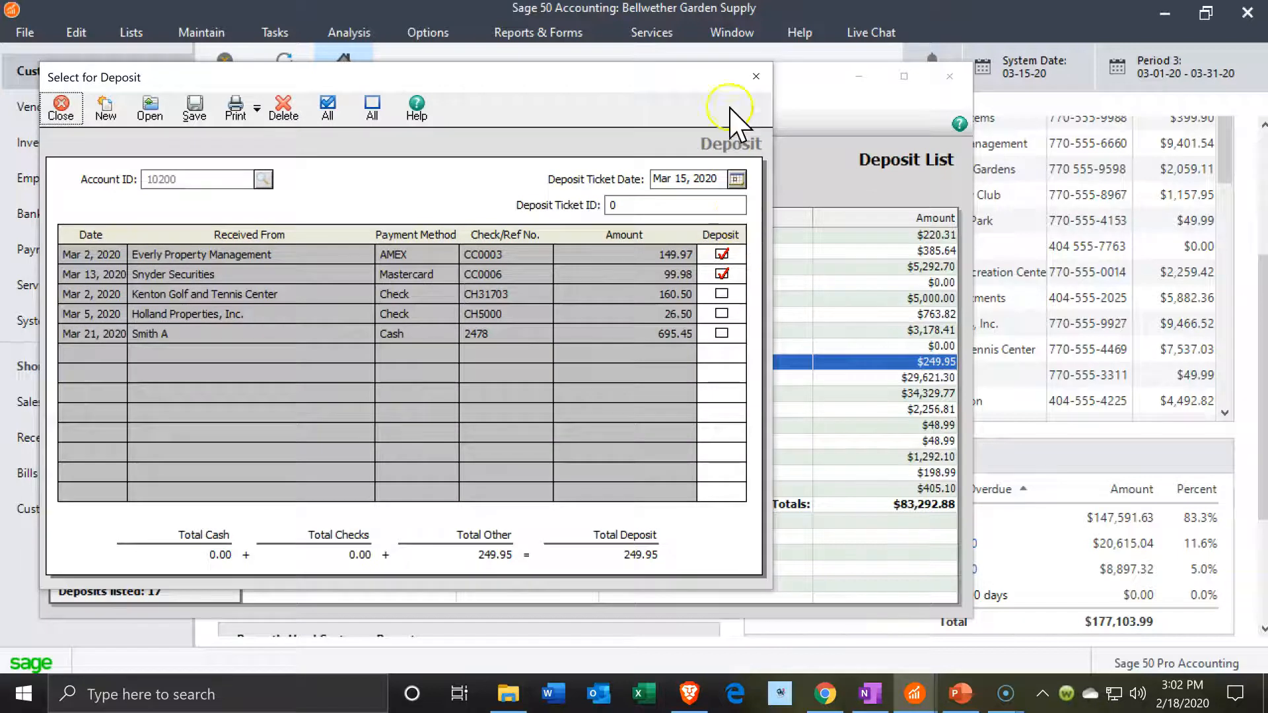
{"action": "left_click", "coordinate": [754, 77]}
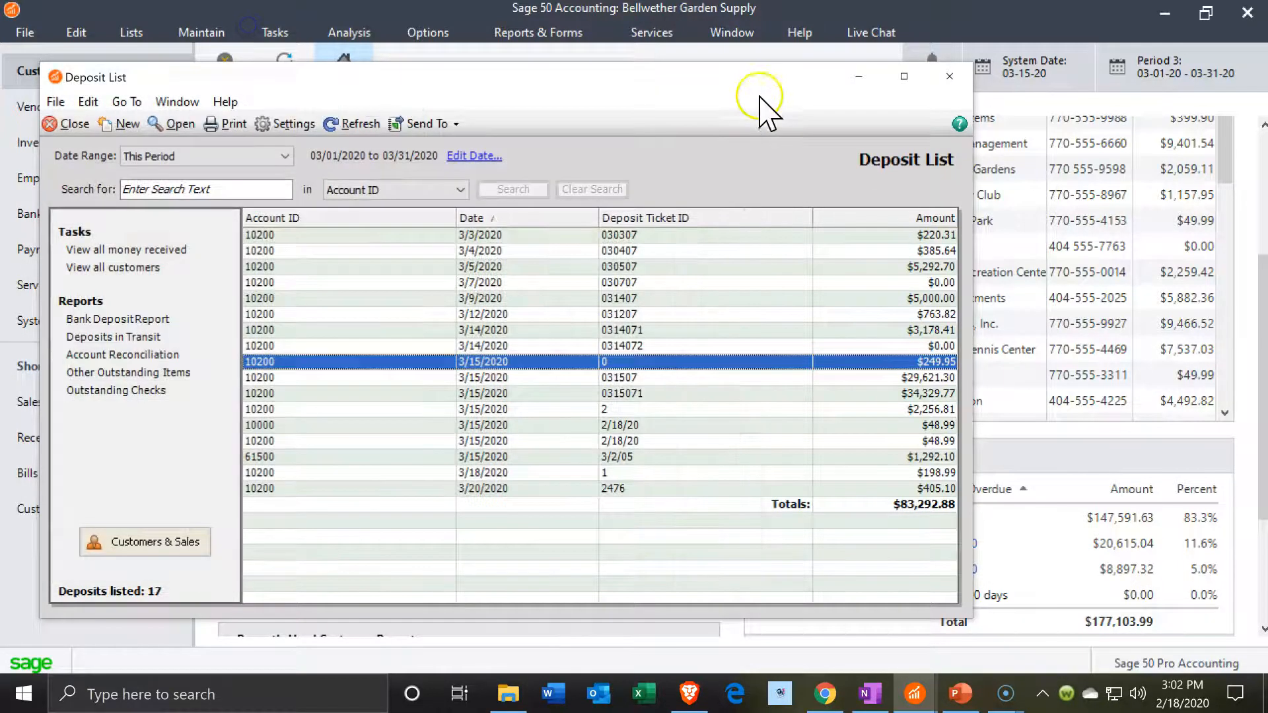
{"action": "left_click", "coordinate": [951, 78]}
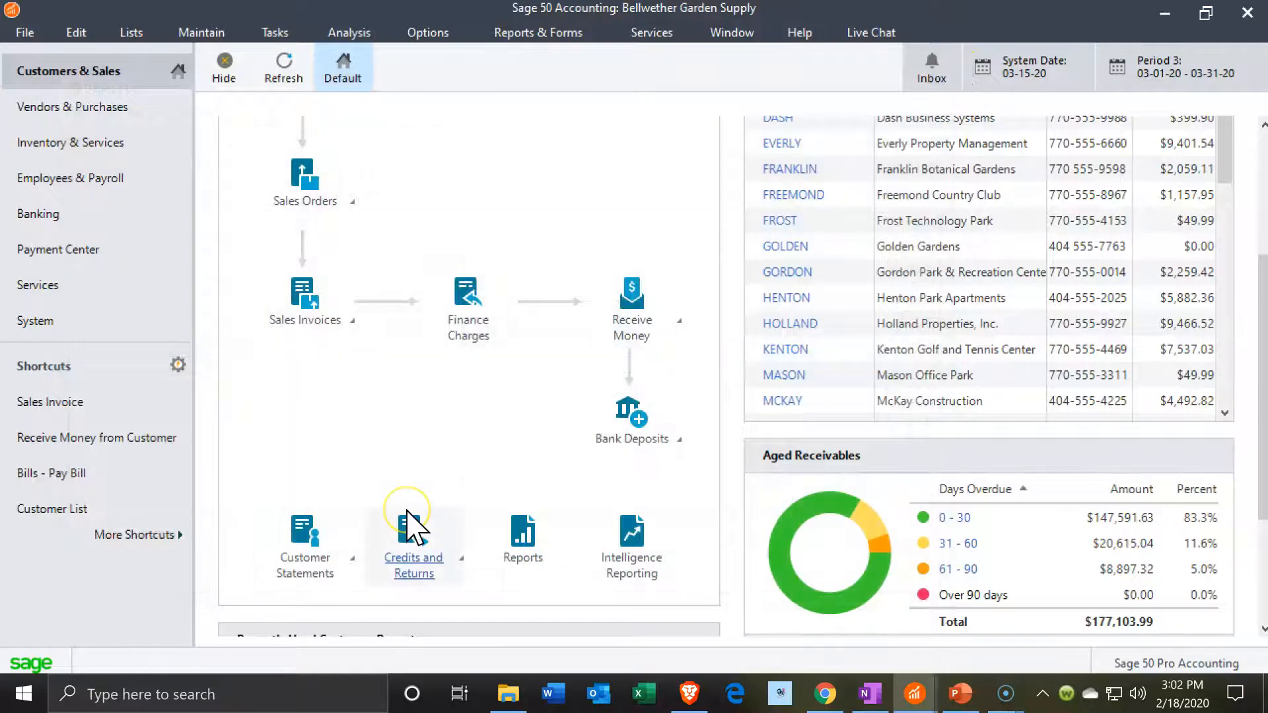